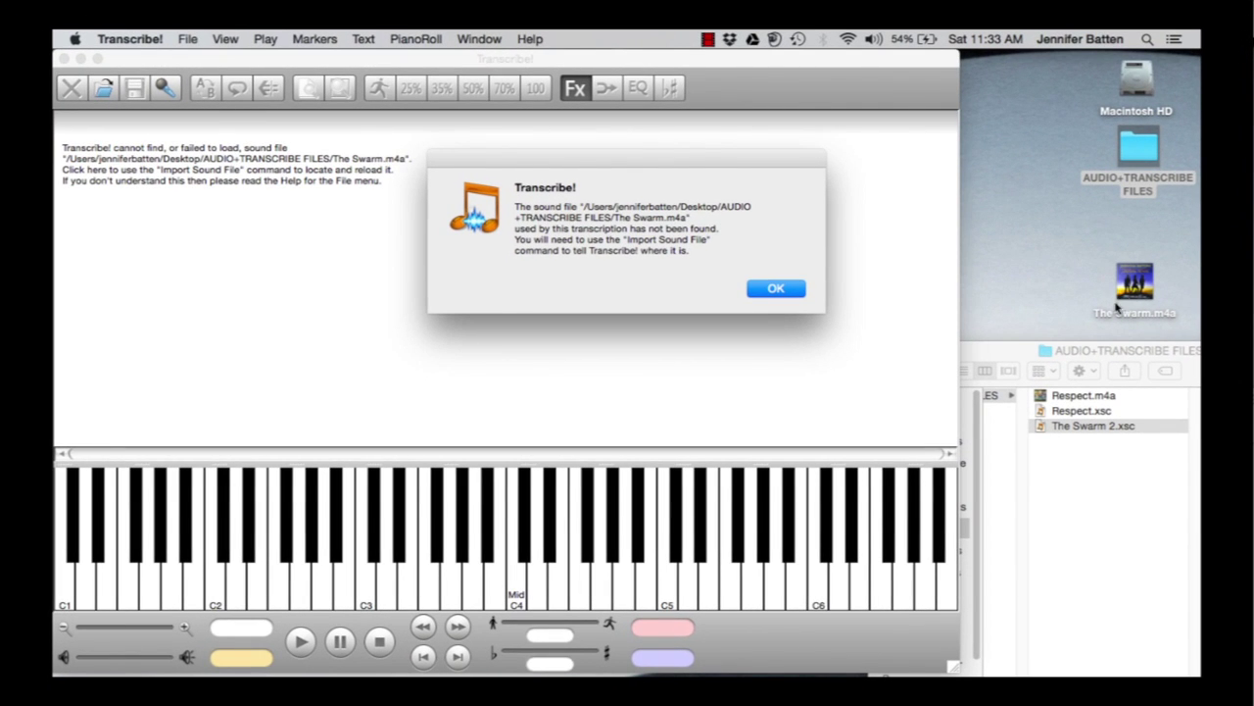
Move The Swarm.m4a from the desktop into the AUDIO+TRANSCRIBE FILES folder and dismiss the missing-file message.
{"action": "left_click", "coordinate": [1134, 282]}
{"action": "left_click_drag", "start_coordinate": [1134, 281], "coordinate": [1136, 157]}
{"action": "left_click", "coordinate": [775, 288]}
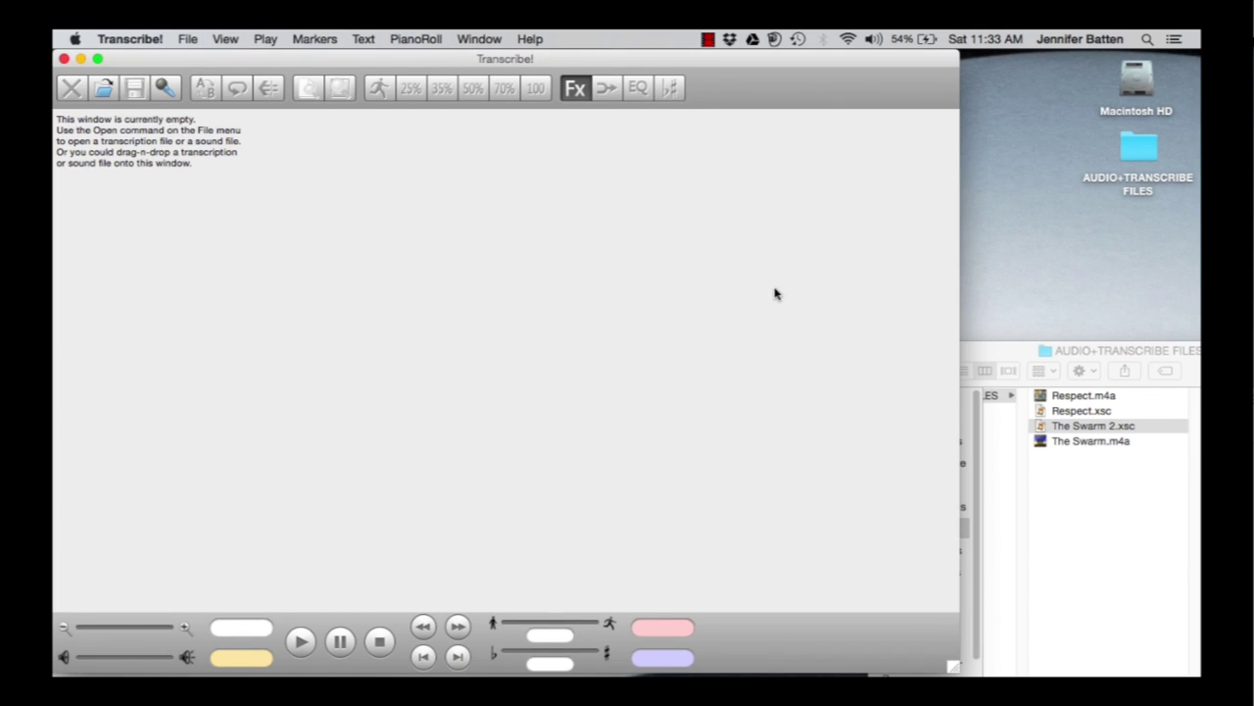
Drag The Swarm.m4a from the song folder onto the Transcribe! window to load its waveform.
{"action": "left_click", "coordinate": [1040, 446]}
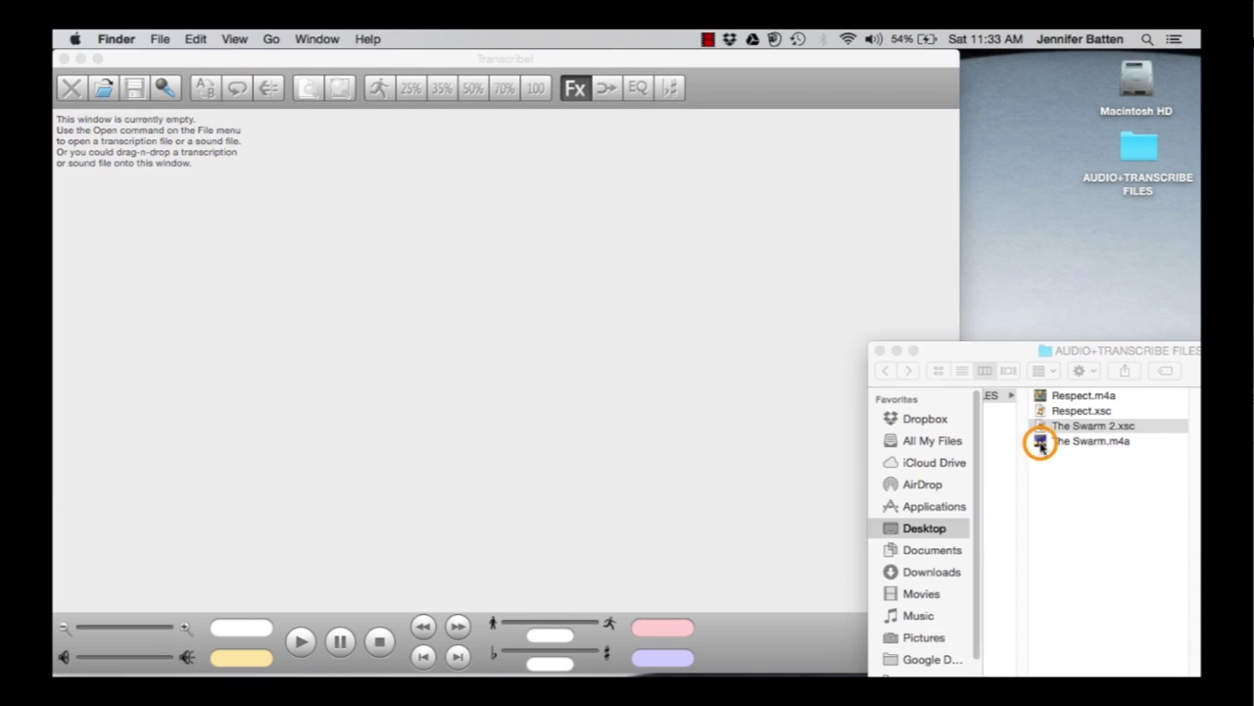
{"action": "left_click", "coordinate": [1041, 446]}
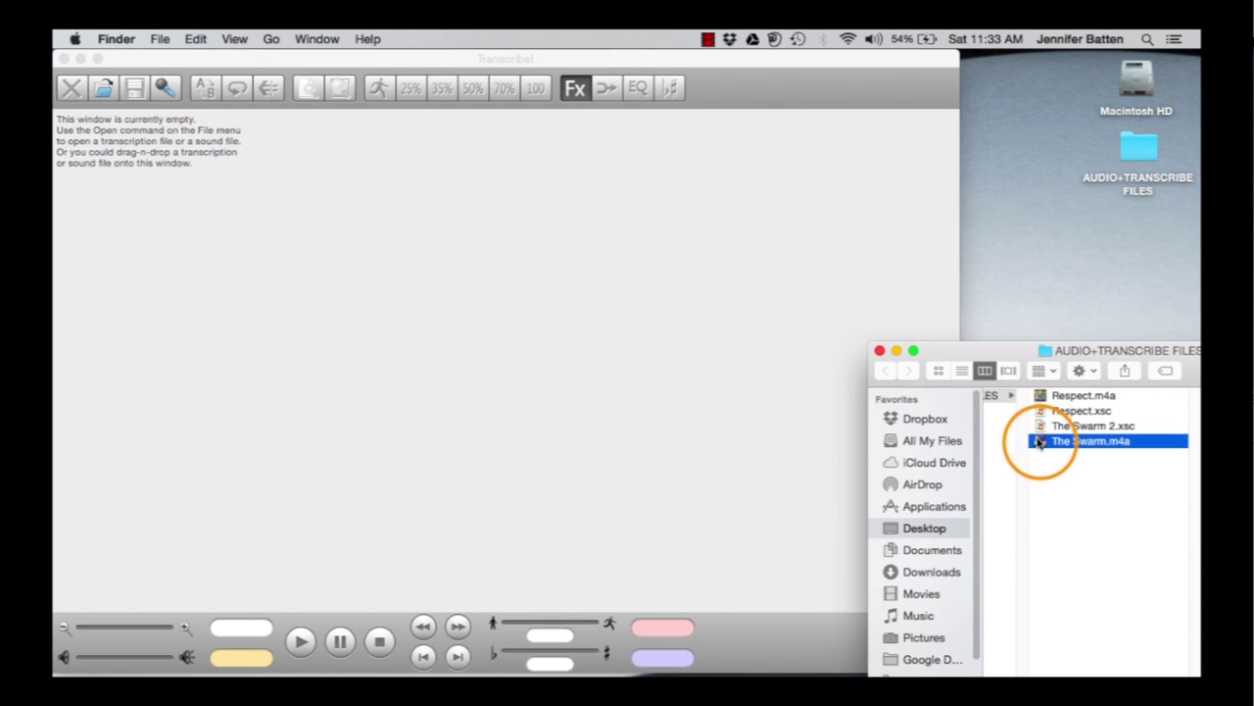
{"action": "left_click_drag", "start_coordinate": [1040, 446], "coordinate": [537, 297]}
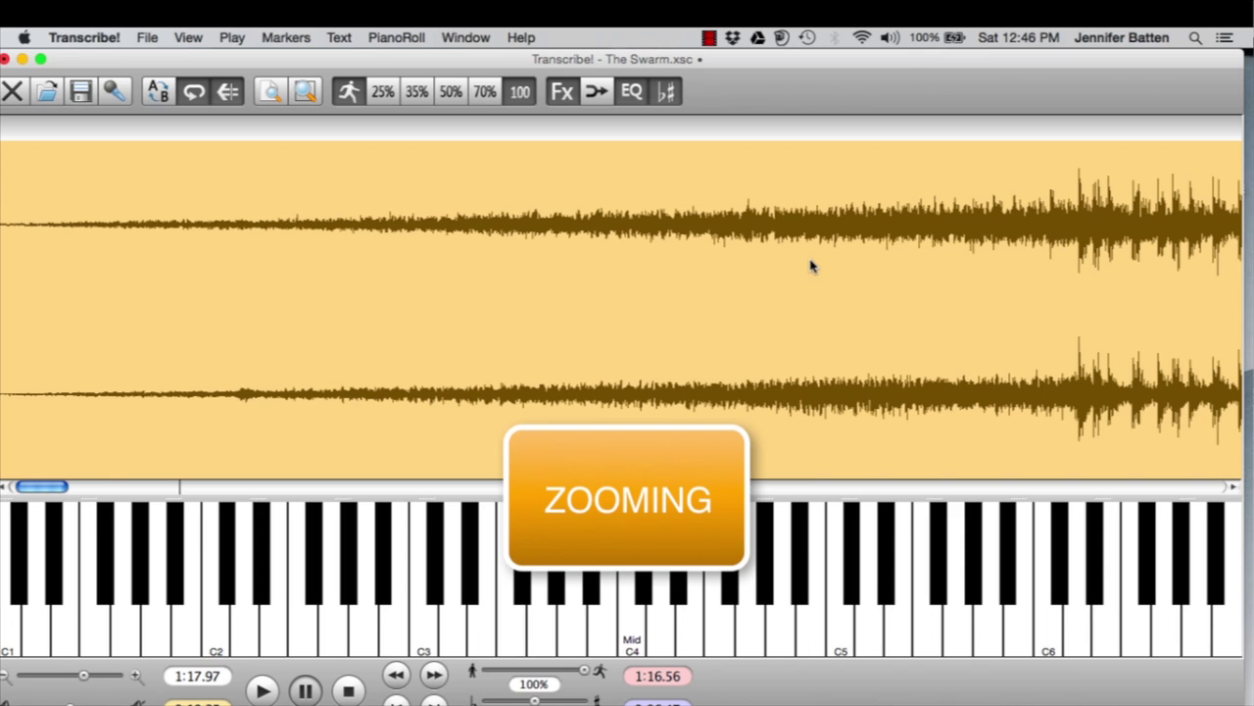
Fit the whole song in view, then play from 3:04 and jump to 3:59 and 5:01.
{"action": "key", "text": "super+g"}
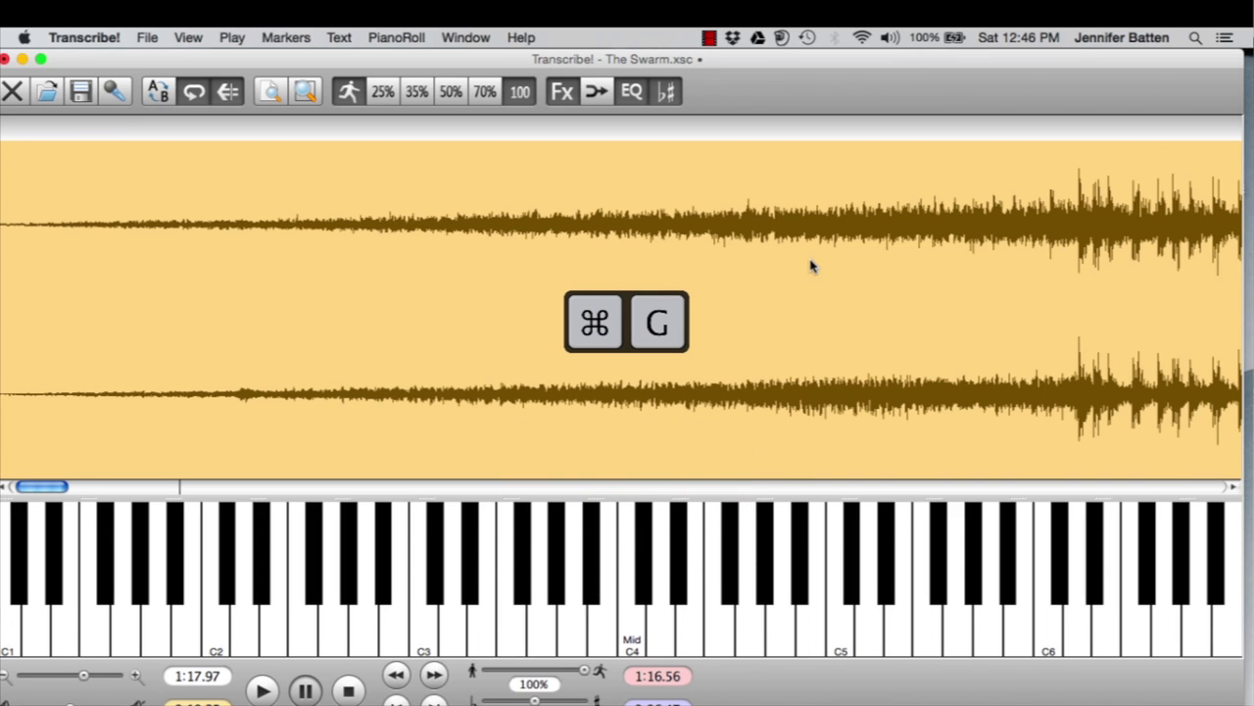
{"action": "left_click", "coordinate": [811, 264]}
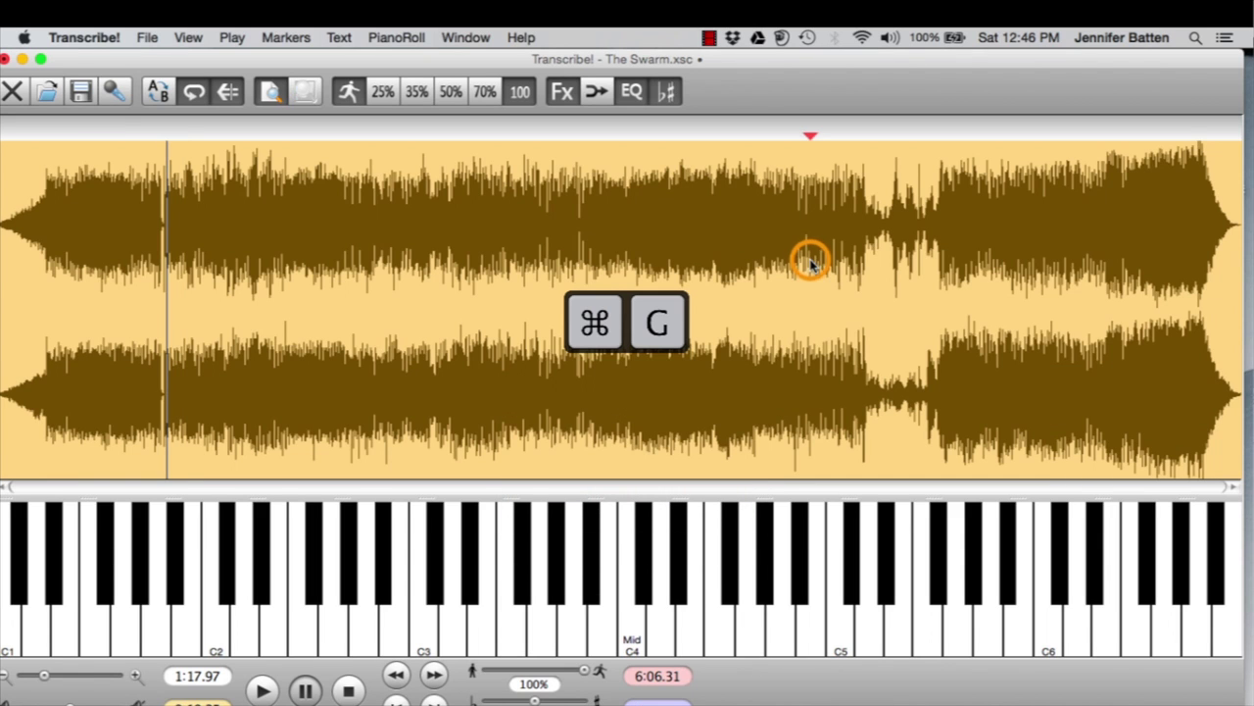
{"action": "left_click", "coordinate": [705, 160]}
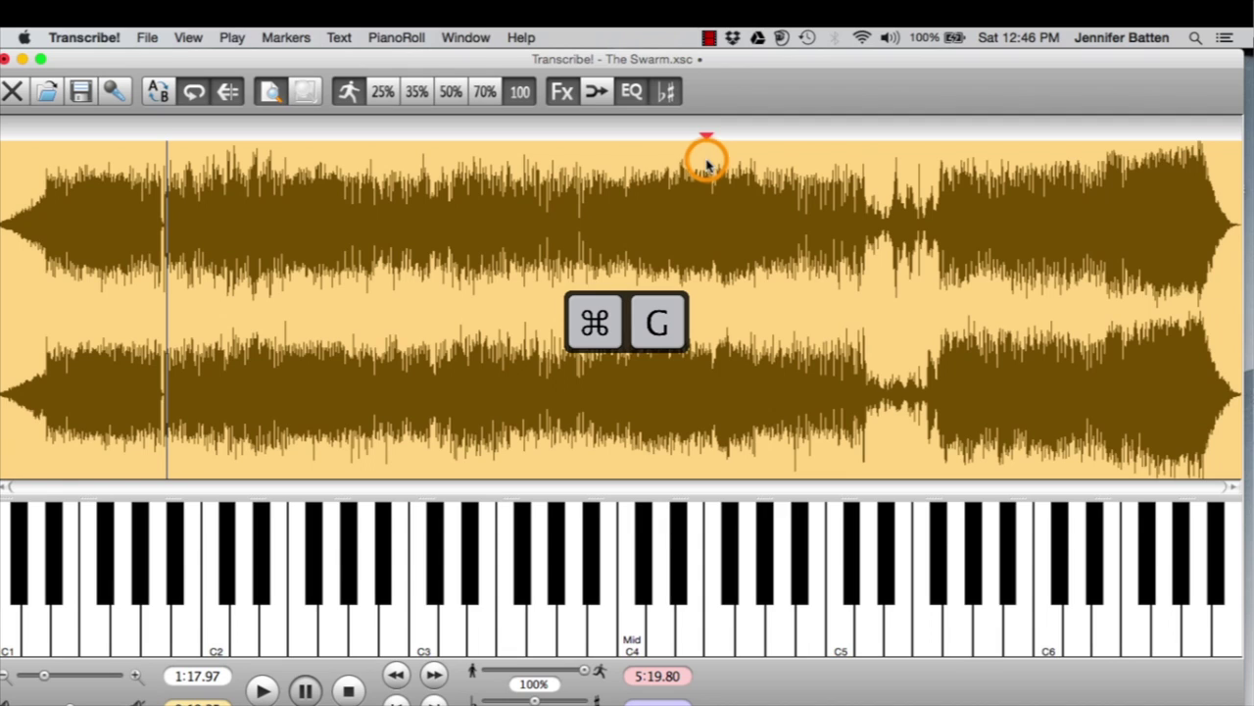
{"action": "left_click", "coordinate": [511, 147]}
{"action": "left_click", "coordinate": [402, 156]}
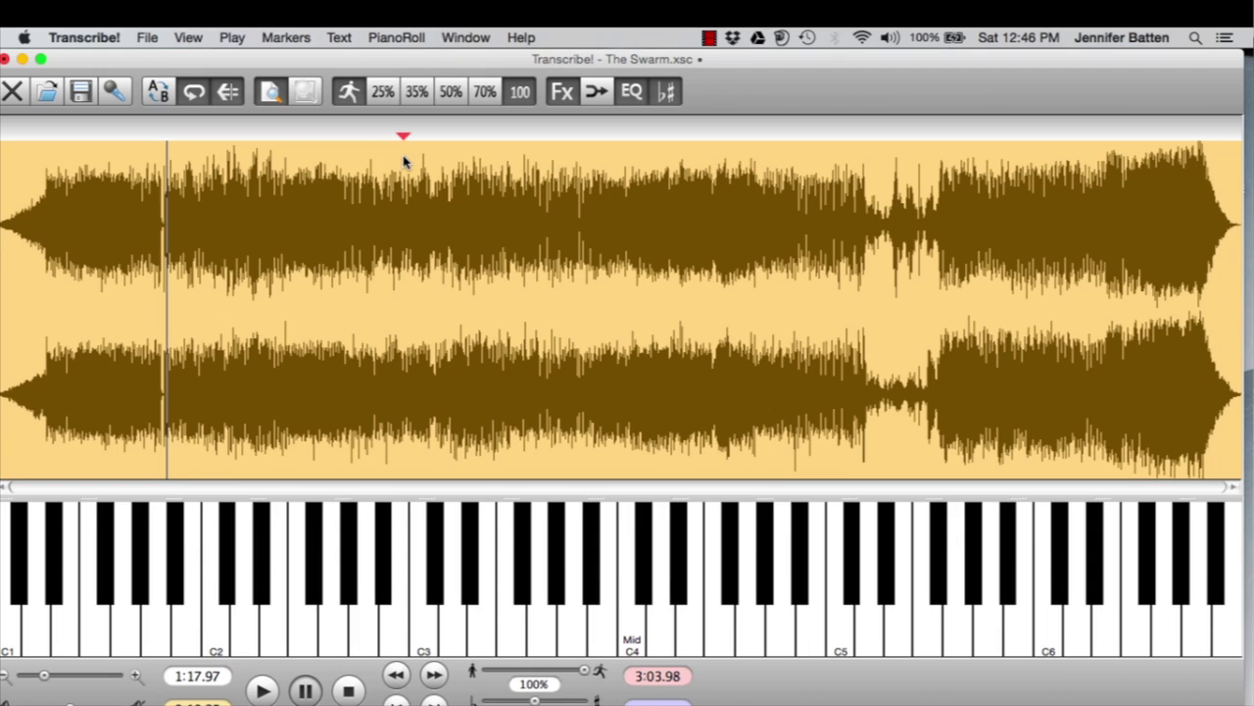
{"action": "key", "text": "space"}
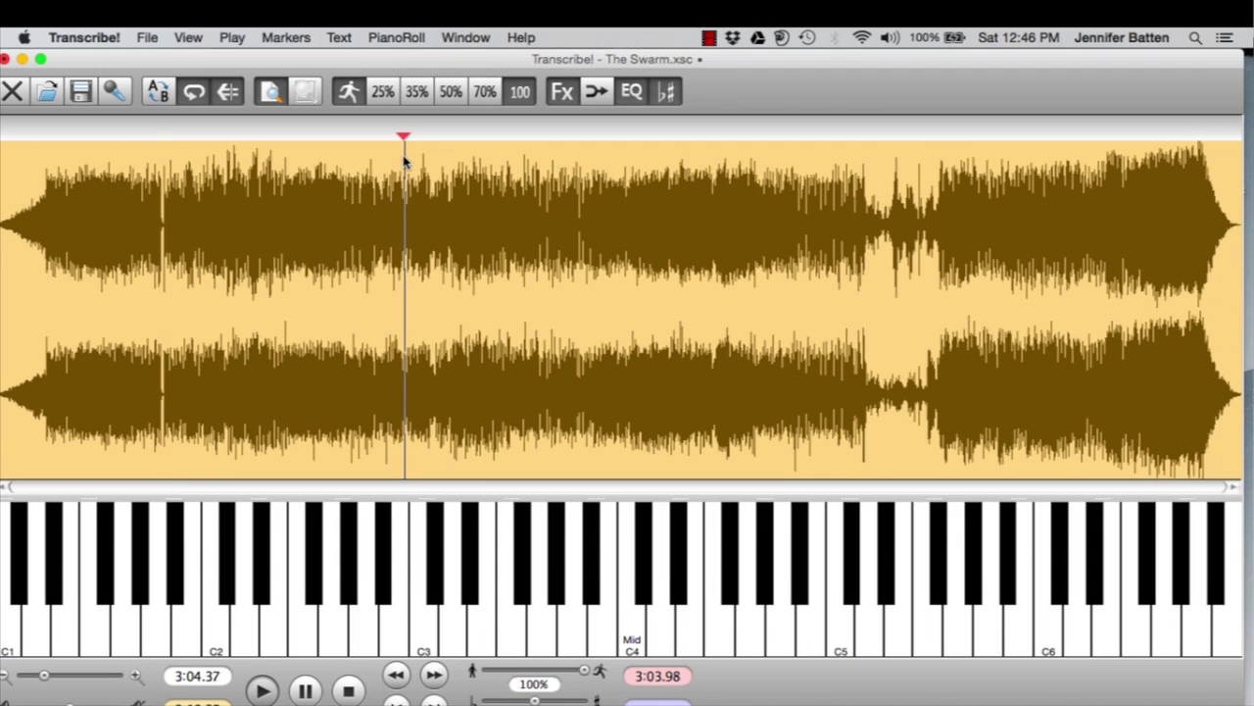
{"action": "left_click", "coordinate": [526, 161]}
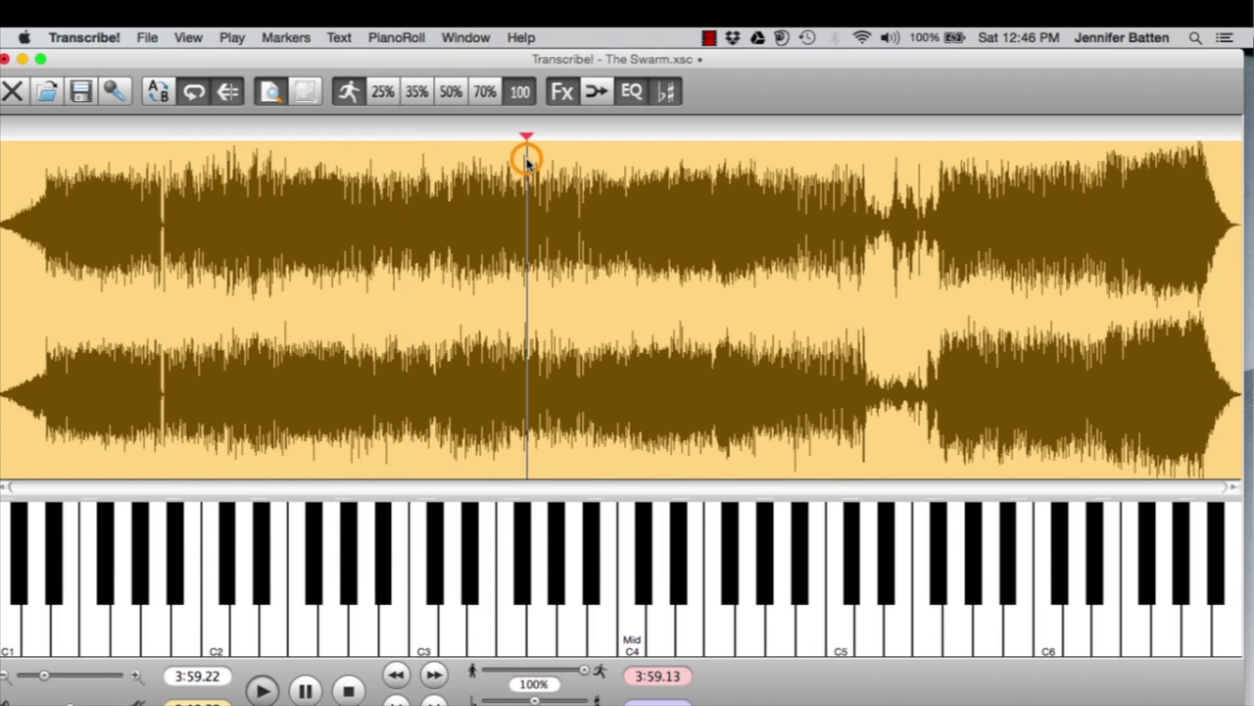
{"action": "left_click", "coordinate": [667, 169]}
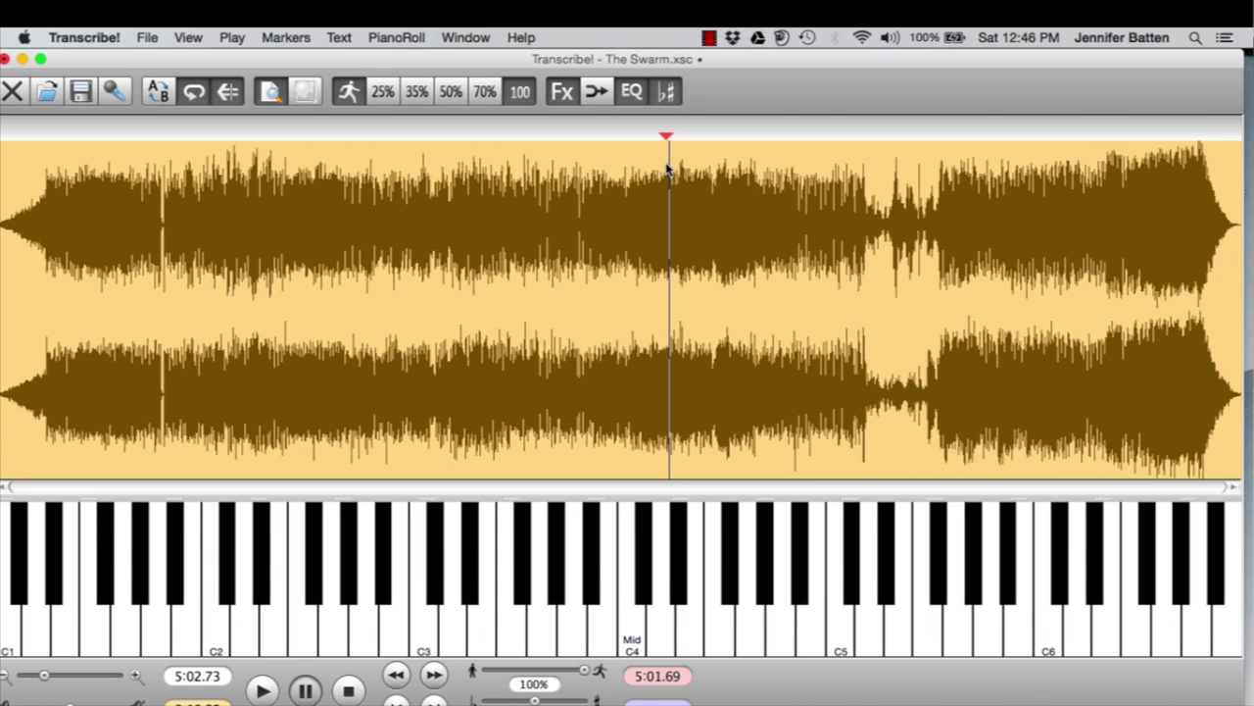
Set the start at 1:15.73, zoom in, stop playback, and select the short passage after it.
{"action": "key", "text": "l"}
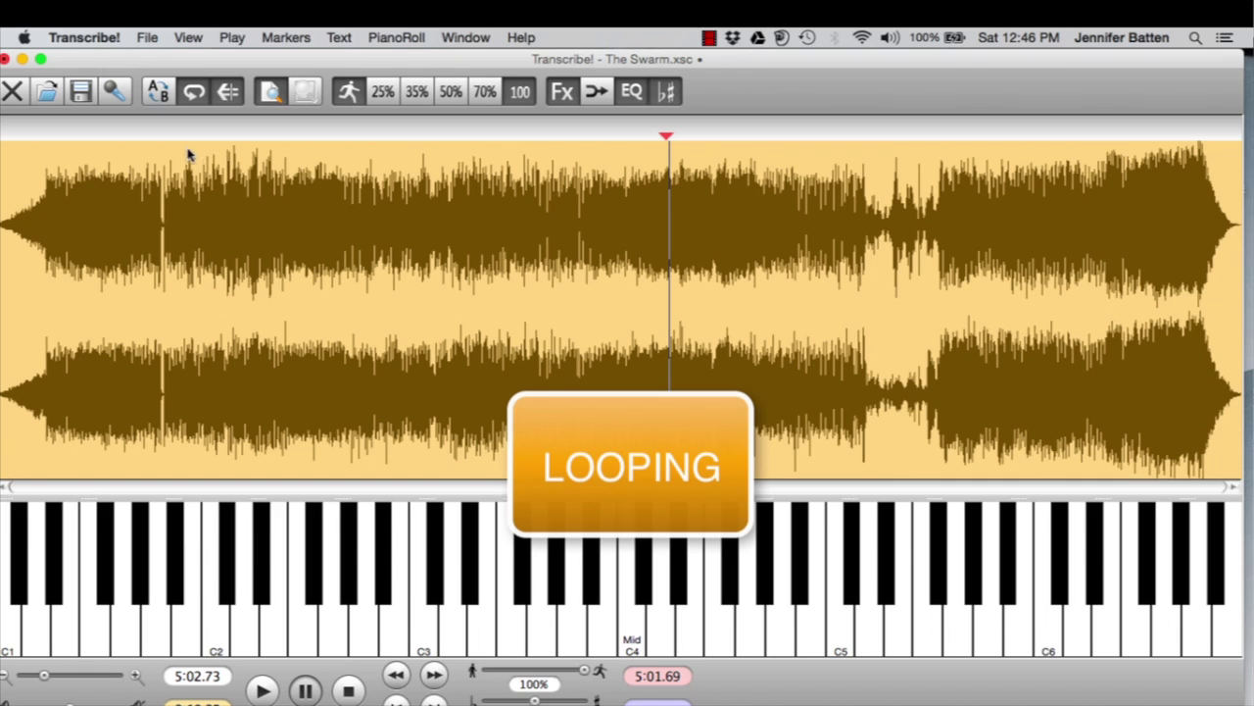
{"action": "left_click", "coordinate": [163, 171]}
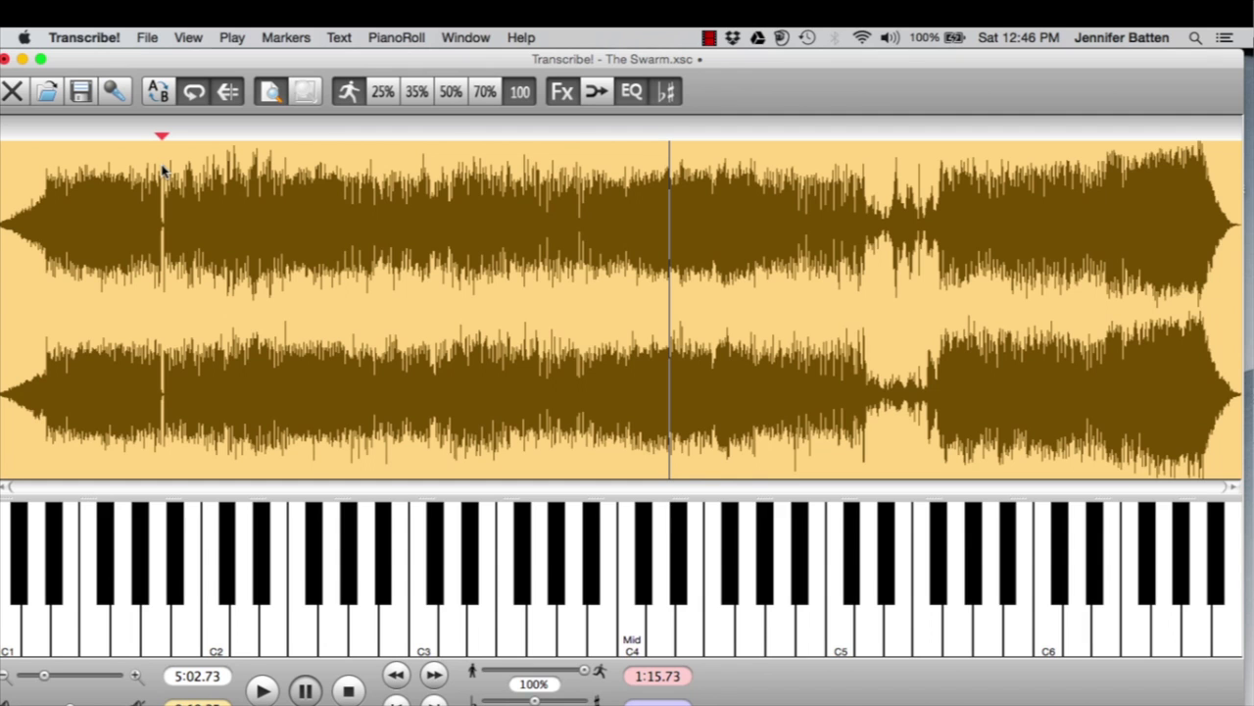
{"action": "key", "text": "super+Right"}
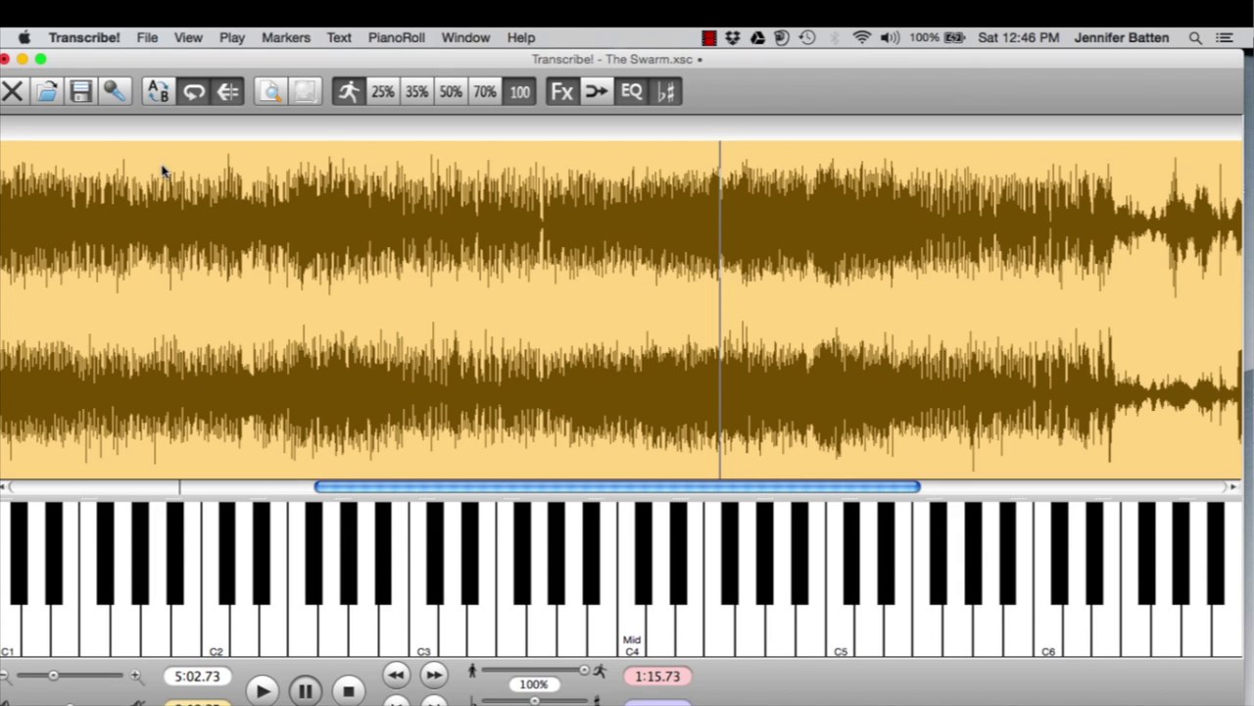
{"action": "key", "text": "space"}
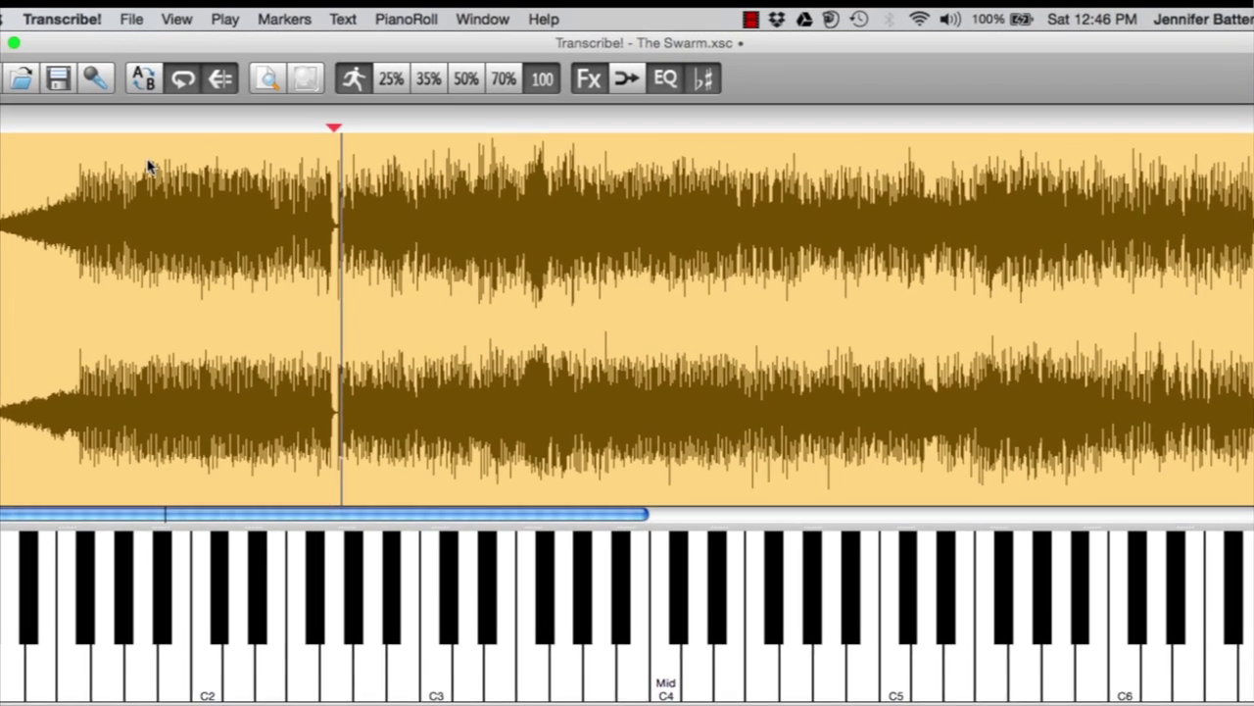
{"action": "scroll", "coordinate": [142, 164], "scroll_direction": "up", "scroll_amount": 2}
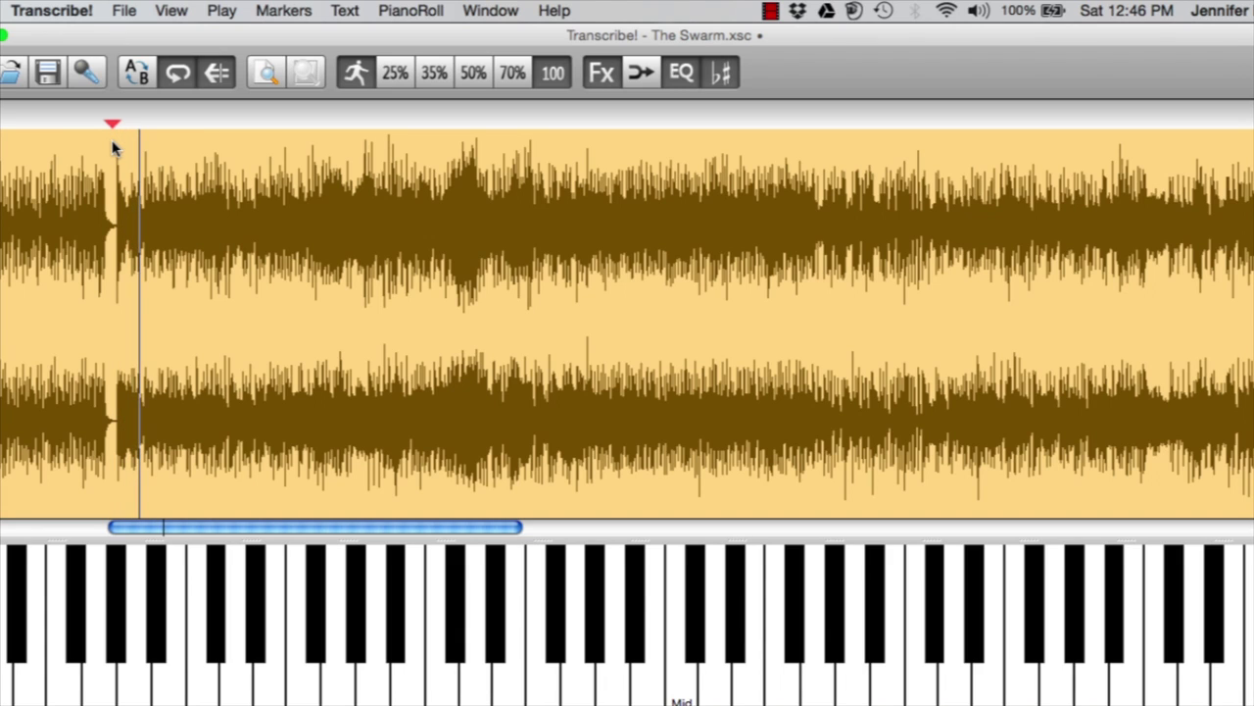
{"action": "key", "text": "super+equal"}
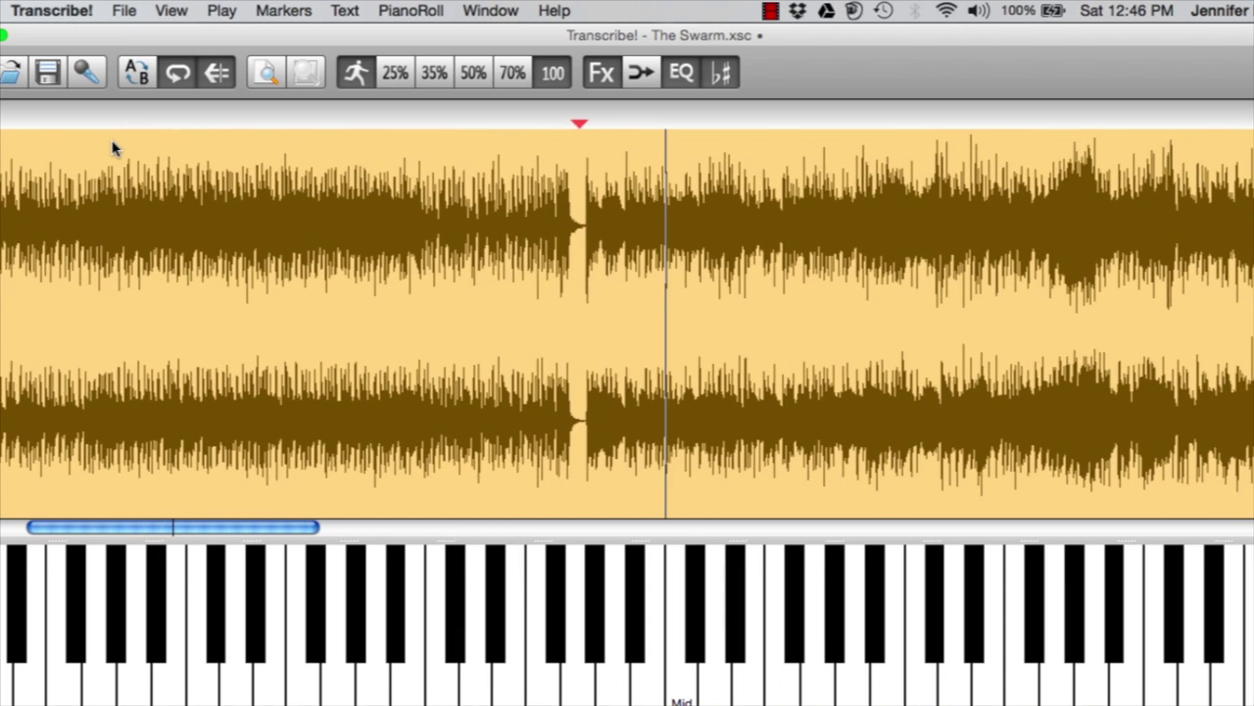
{"action": "key", "text": "space"}
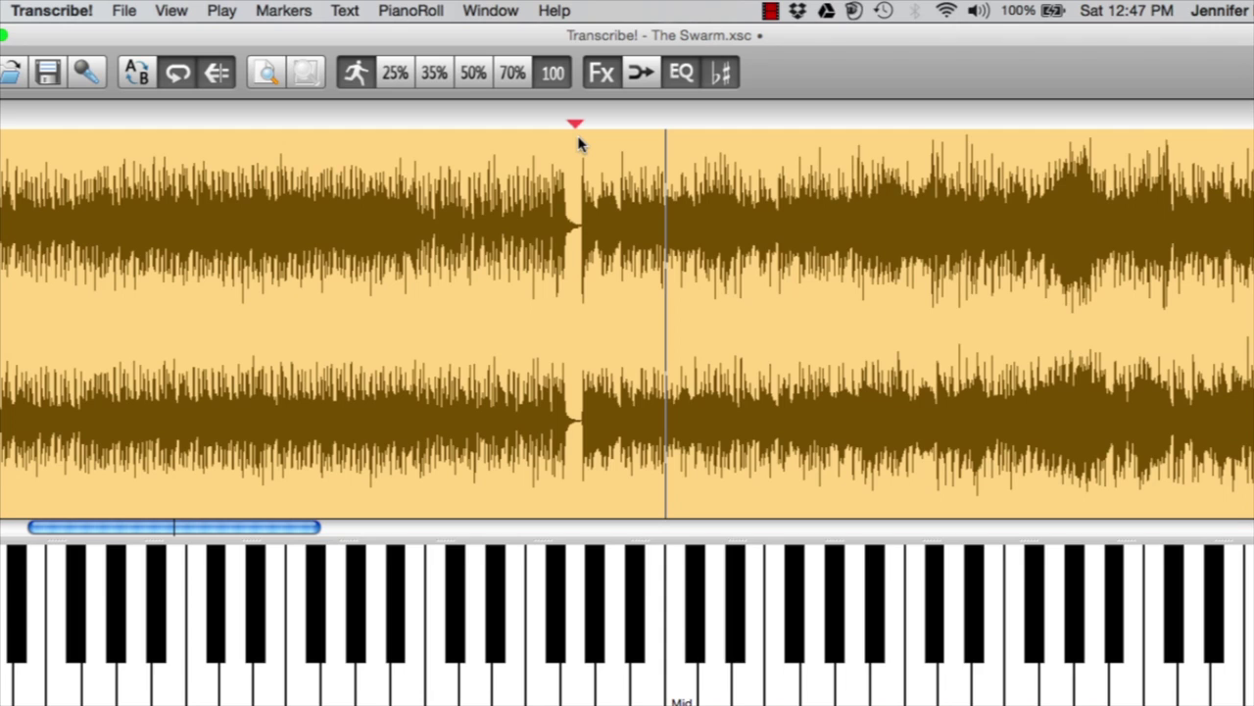
{"action": "left_click_drag", "start_coordinate": [578, 144], "coordinate": [663, 144]}
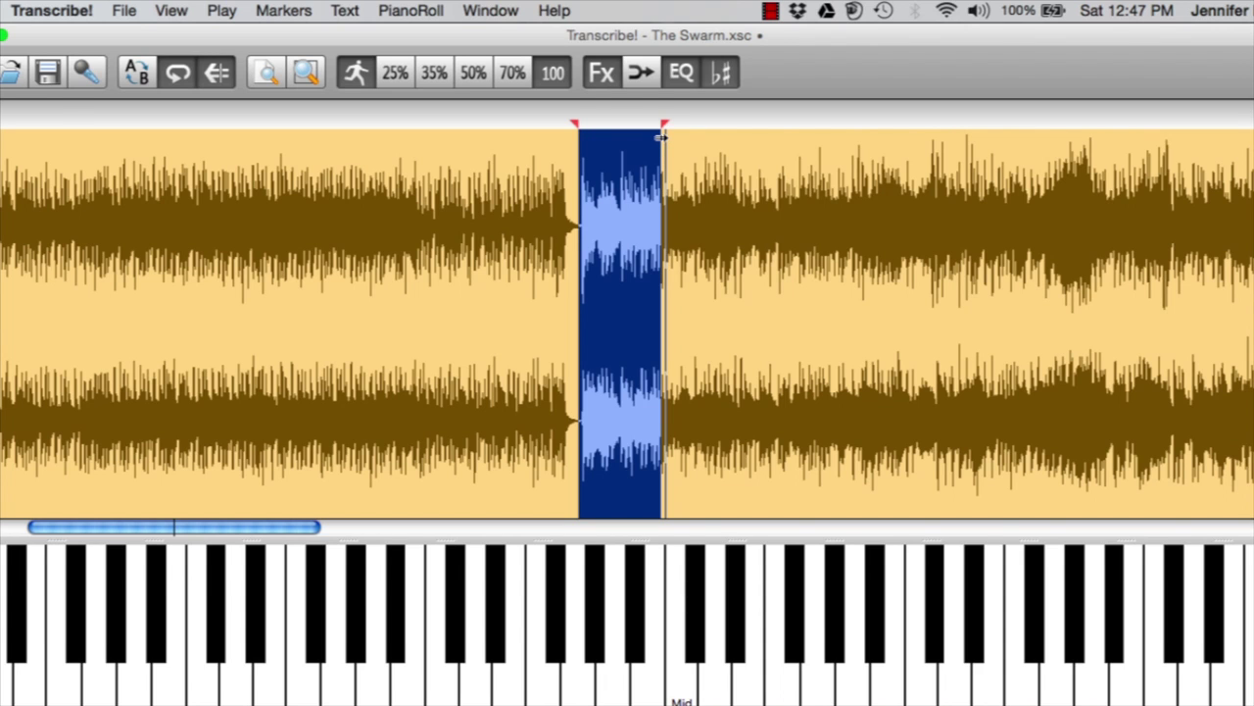
Zoom to the selection, move the loop start onto the note's attack, and play the loop.
{"action": "key", "text": "super+f"}
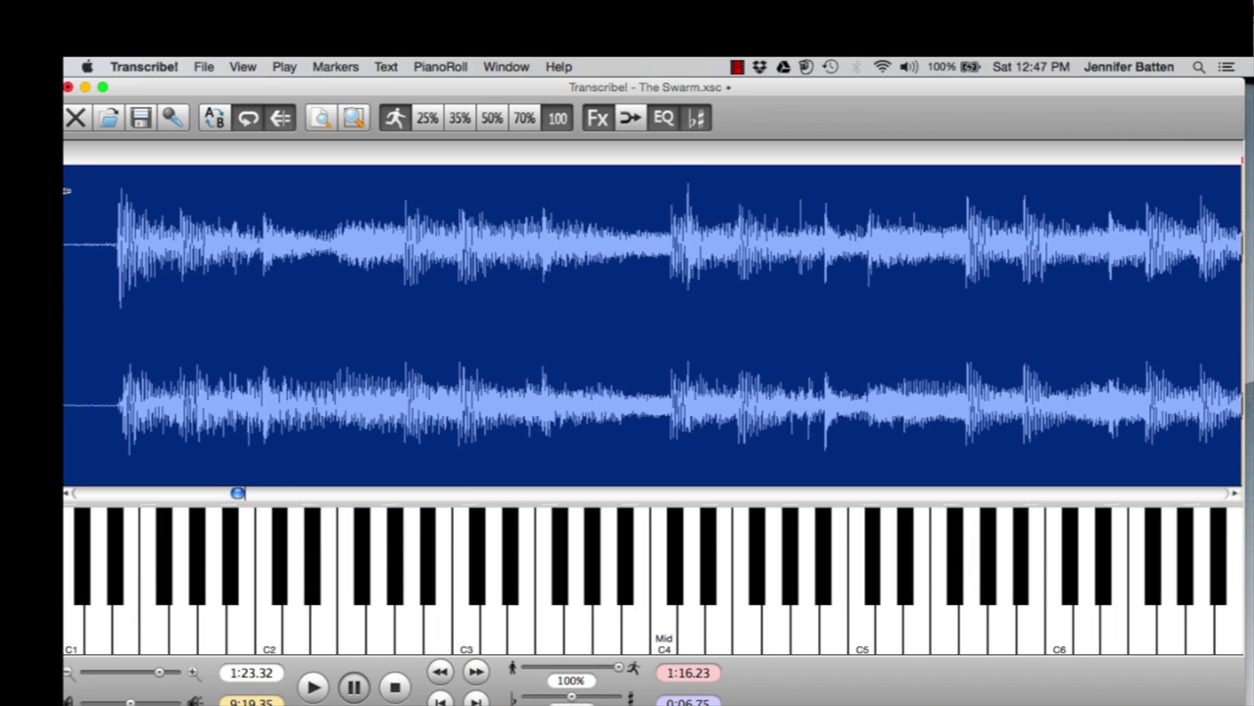
{"action": "left_click", "coordinate": [69, 189]}
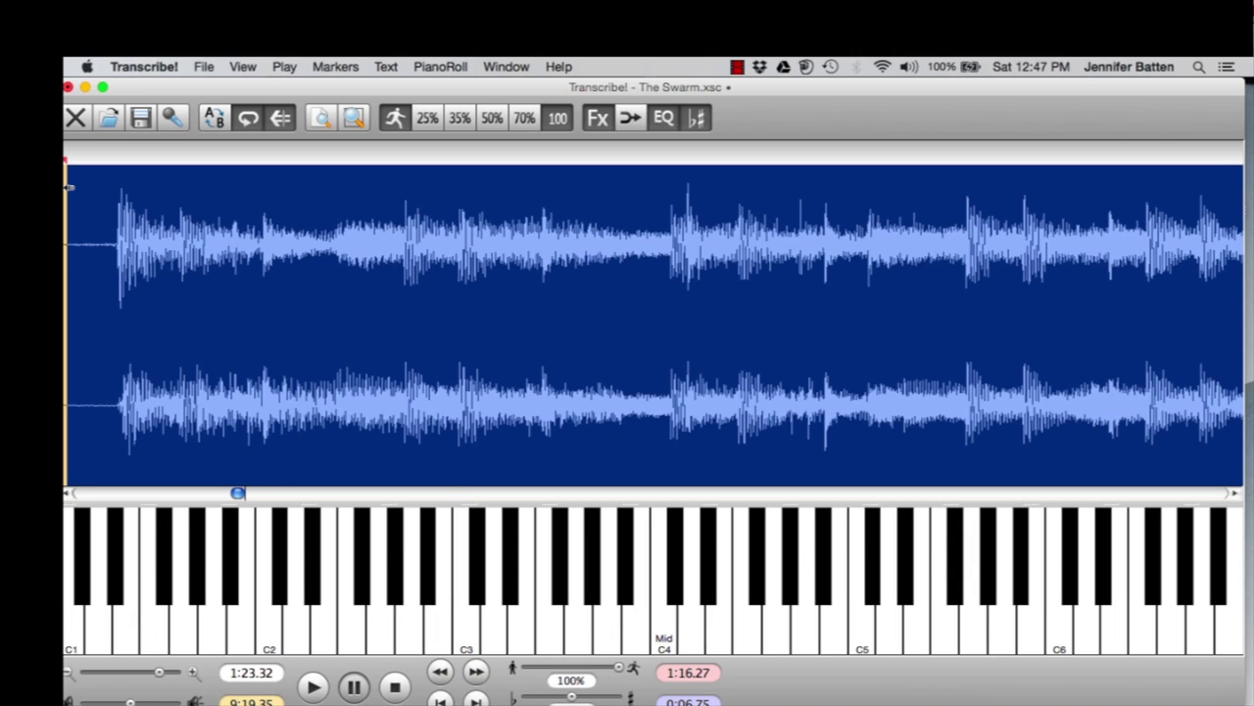
{"action": "left_click_drag", "start_coordinate": [68, 189], "coordinate": [118, 196]}
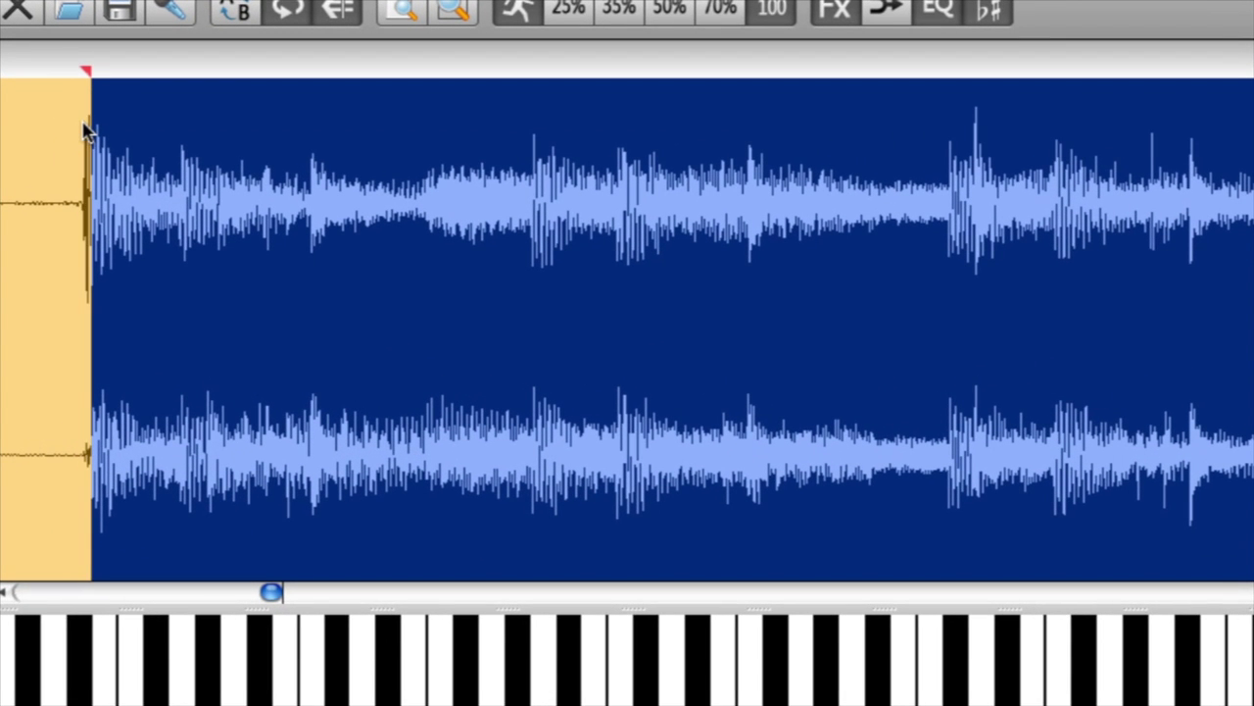
{"action": "key", "text": "Right"}
{"action": "key", "text": "Left"}
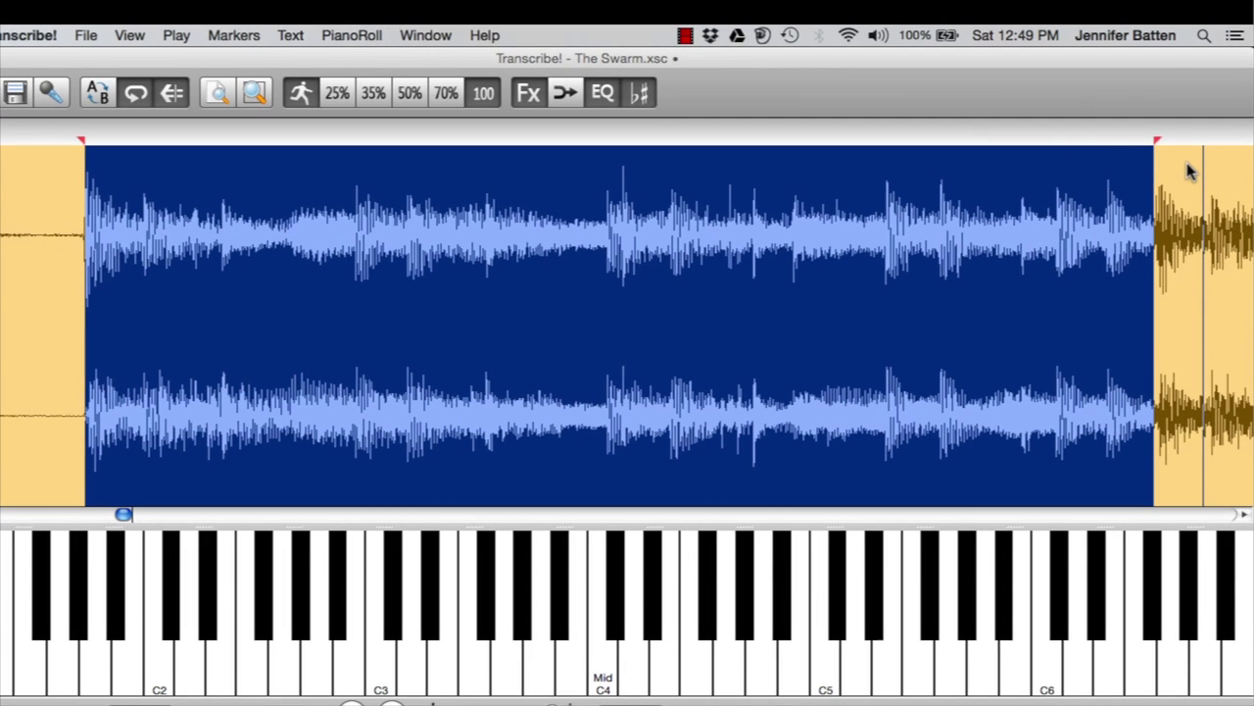
{"action": "key", "text": "space"}
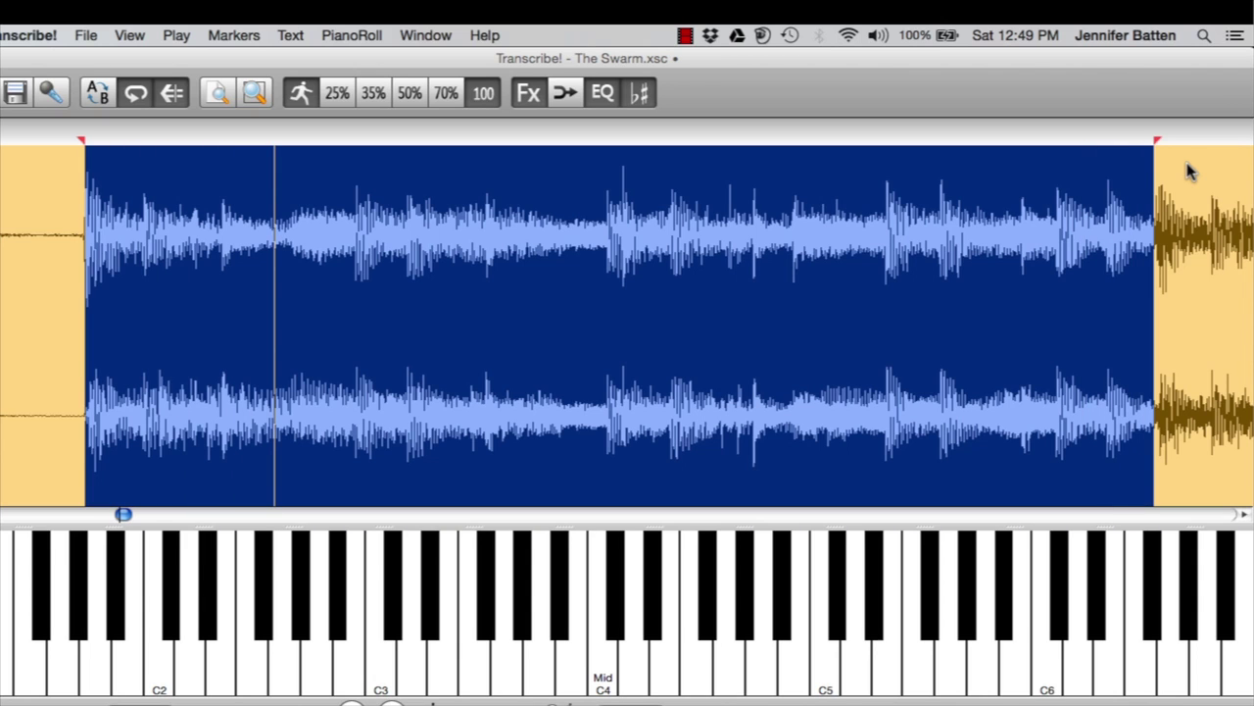
{"action": "left_click", "coordinate": [1188, 171]}
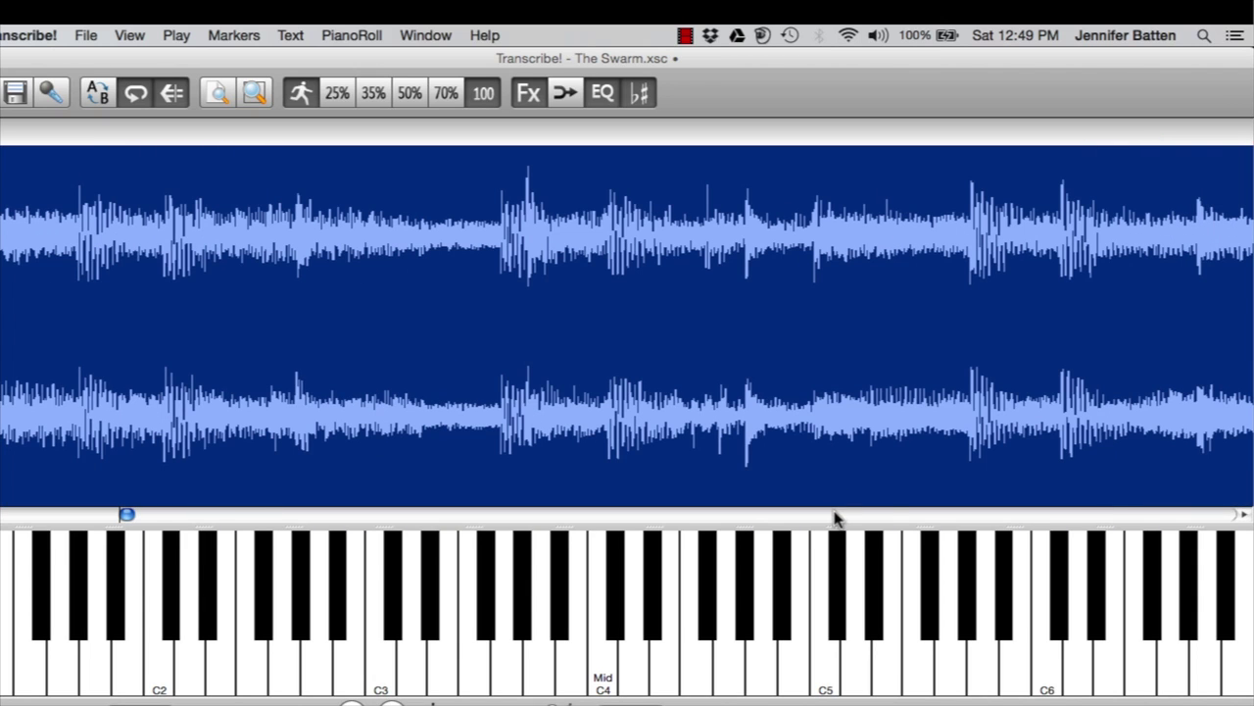
Zoom out and extend the loop's end so it stops just before the next passage.
{"action": "left_click", "coordinate": [126, 514]}
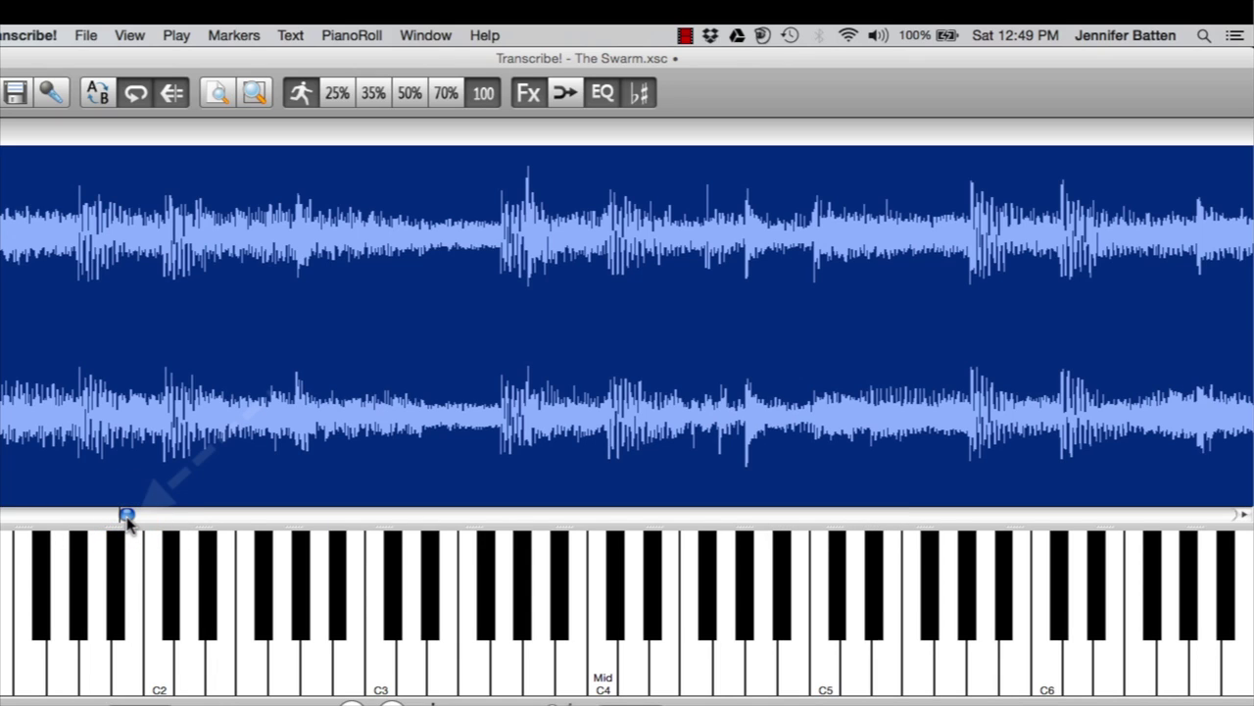
{"action": "left_click", "coordinate": [126, 514], "text": "ctrl"}
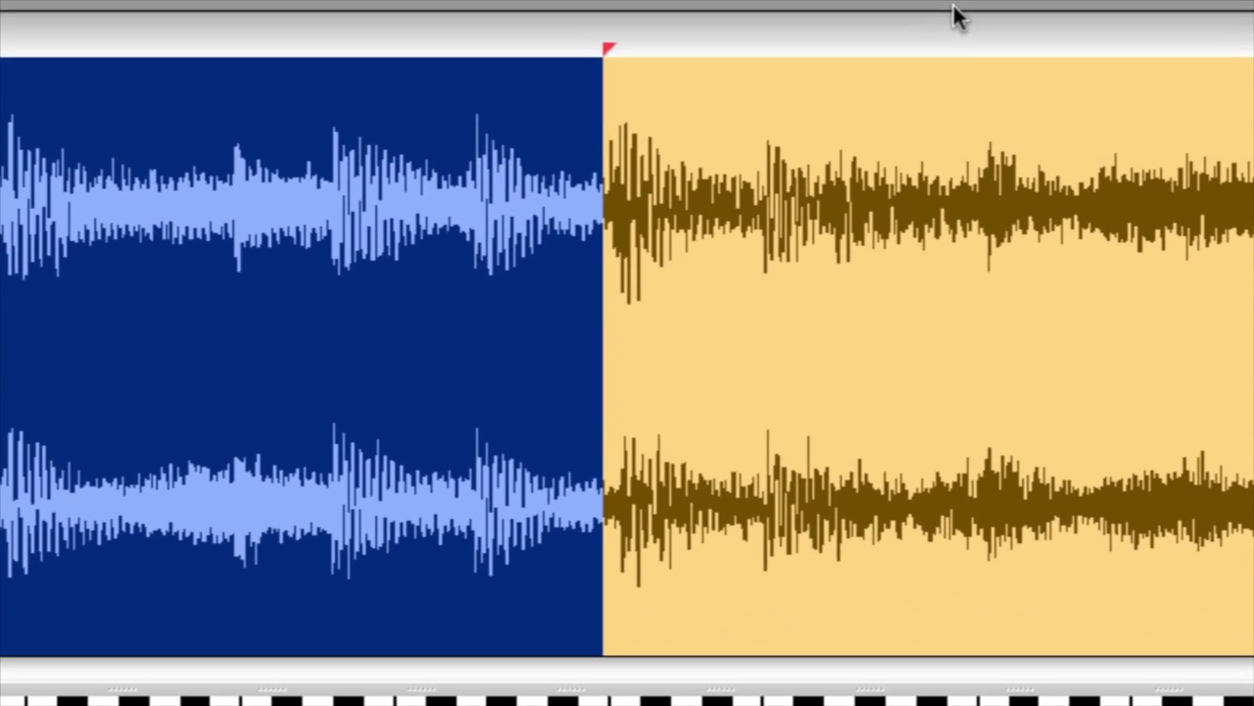
{"action": "key", "text": "shift+Right"}
{"action": "key", "text": "shift+Right"}
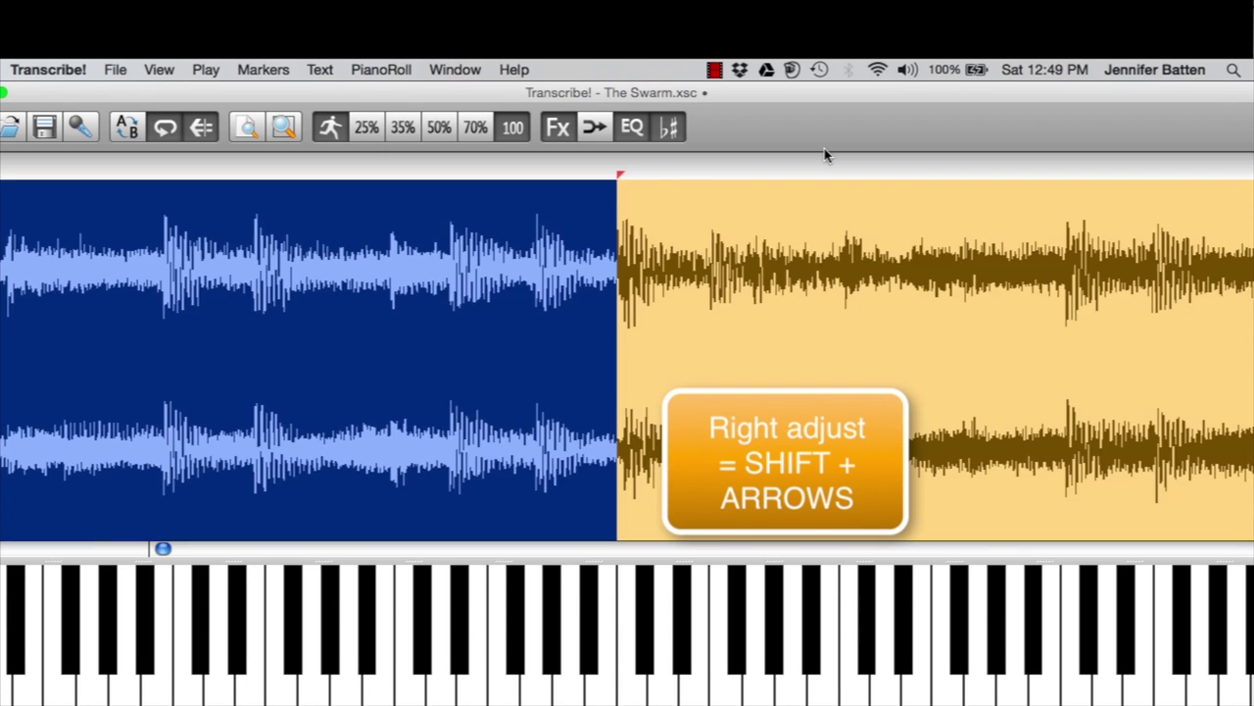
{"action": "key", "text": "shift+Right"}
{"action": "key", "text": "shift+Right"}
{"action": "key", "text": "shift+Right"}
{"action": "key", "text": "shift+Right"}
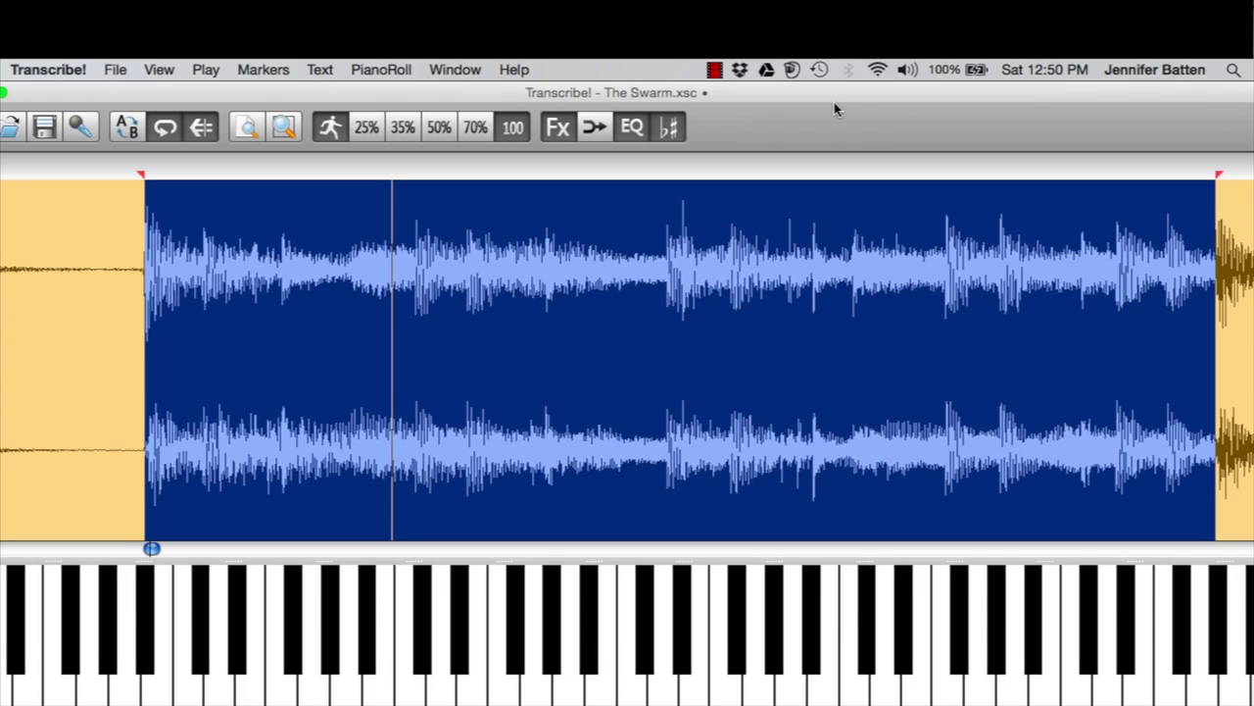
{"action": "left_click", "coordinate": [115, 70]}
Export the selection with 2 entered for repetitions, keeping AIFF after briefly trying WAV.
{"action": "left_click", "coordinate": [187, 267]}
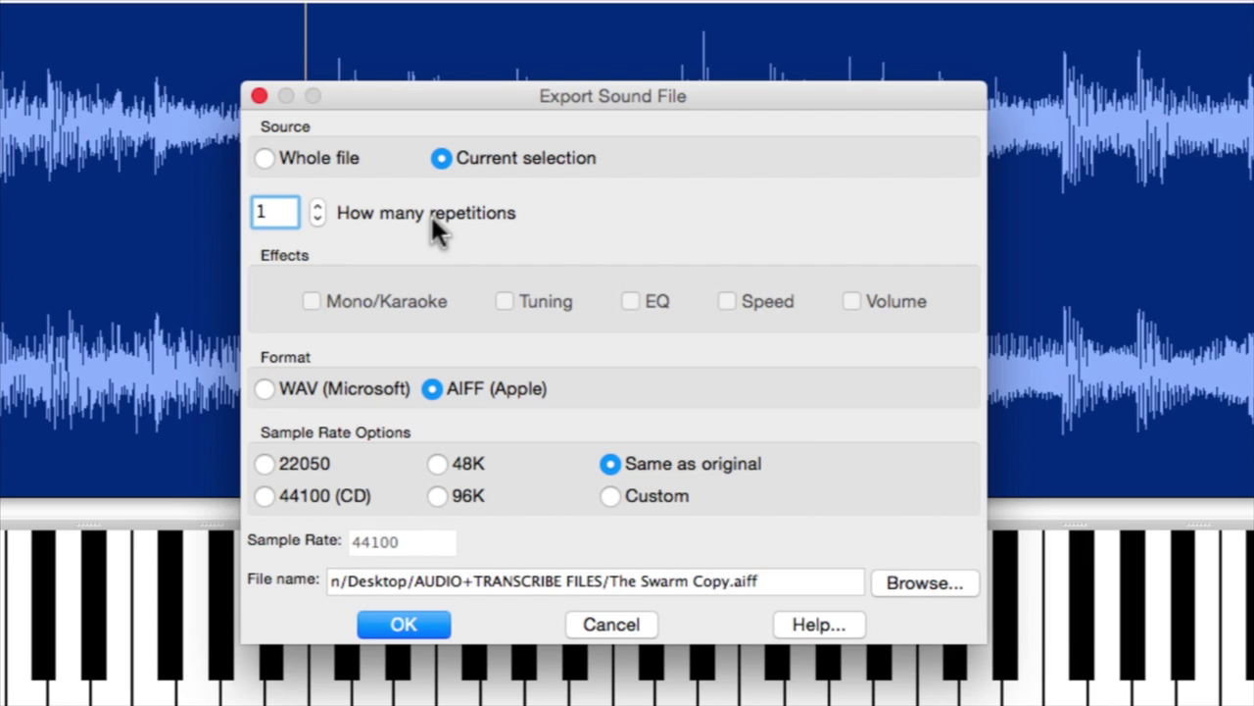
{"action": "type", "text": "2"}
{"action": "left_click", "coordinate": [291, 392]}
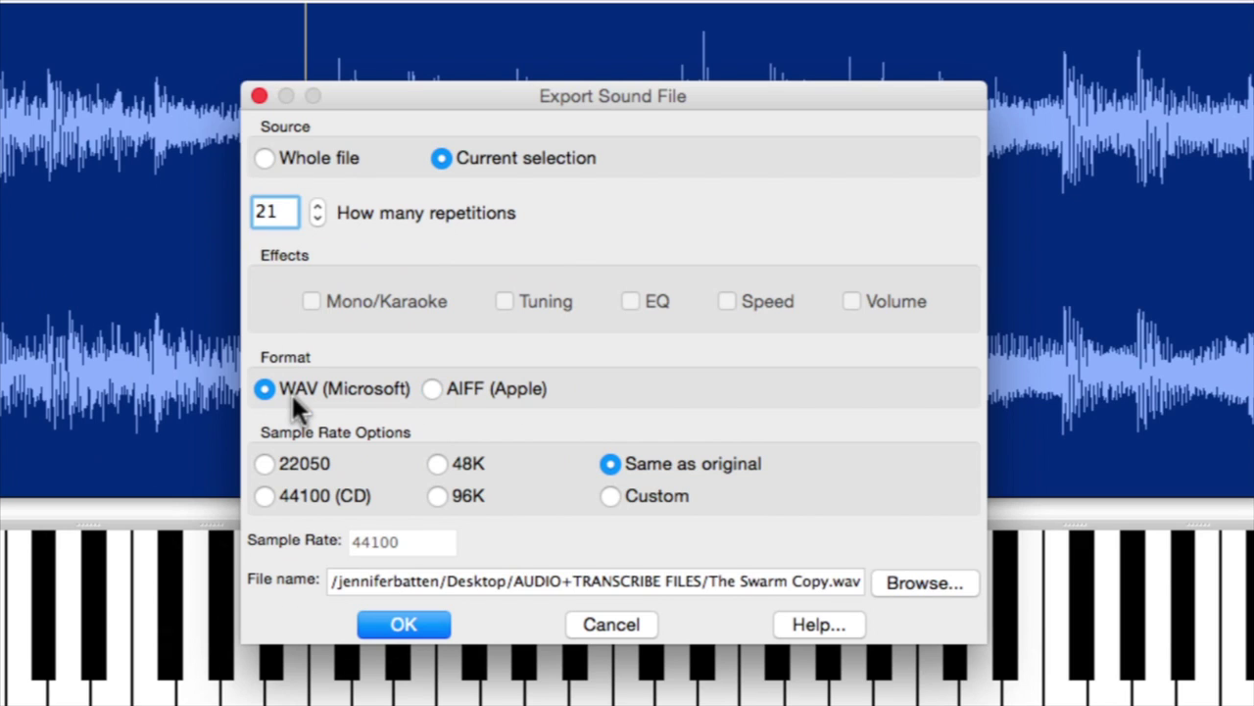
{"action": "left_click", "coordinate": [431, 388]}
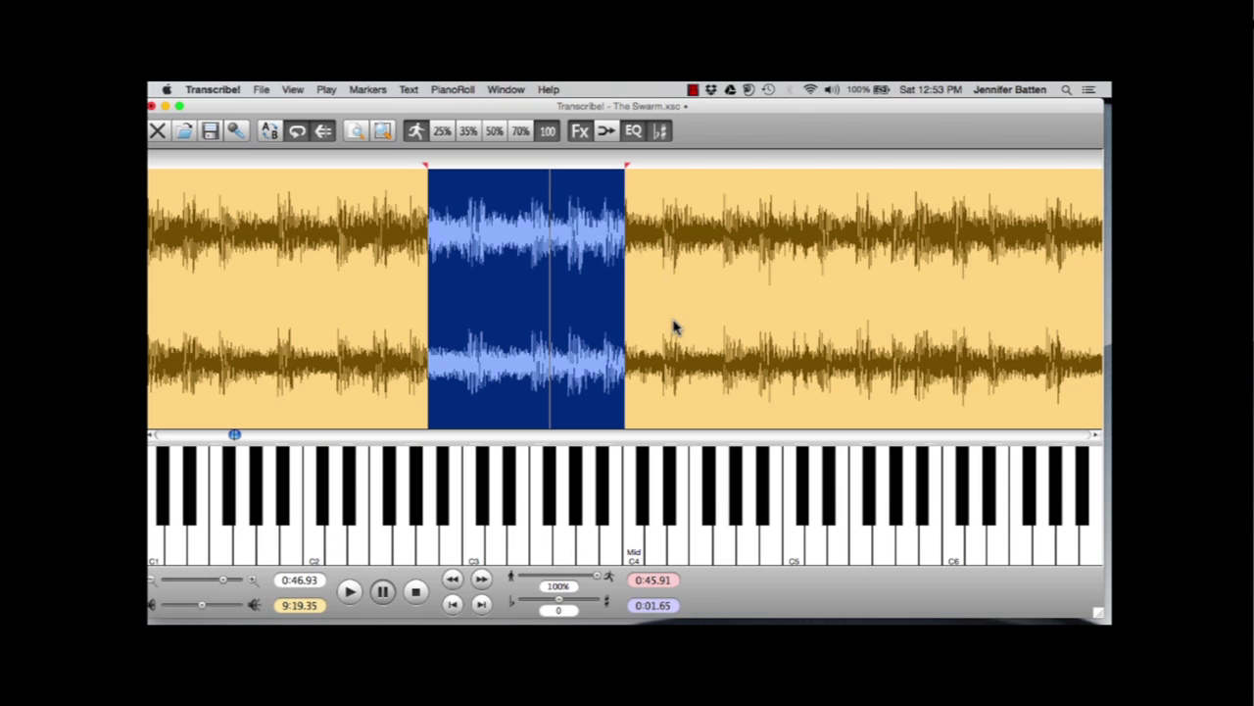
Loop the selection at 70%, 50%, then 35% speed, then raise the speed gradually with the slider.
{"action": "key", "text": "space"}
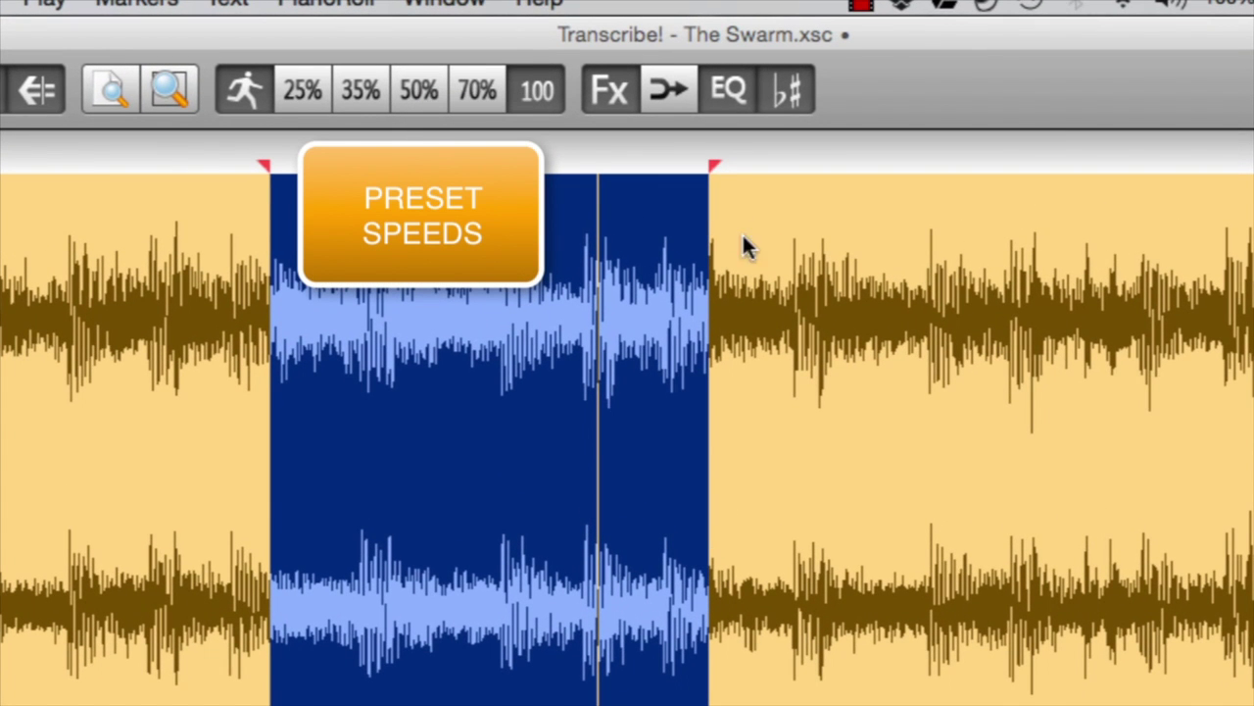
{"action": "left_click", "coordinate": [479, 91]}
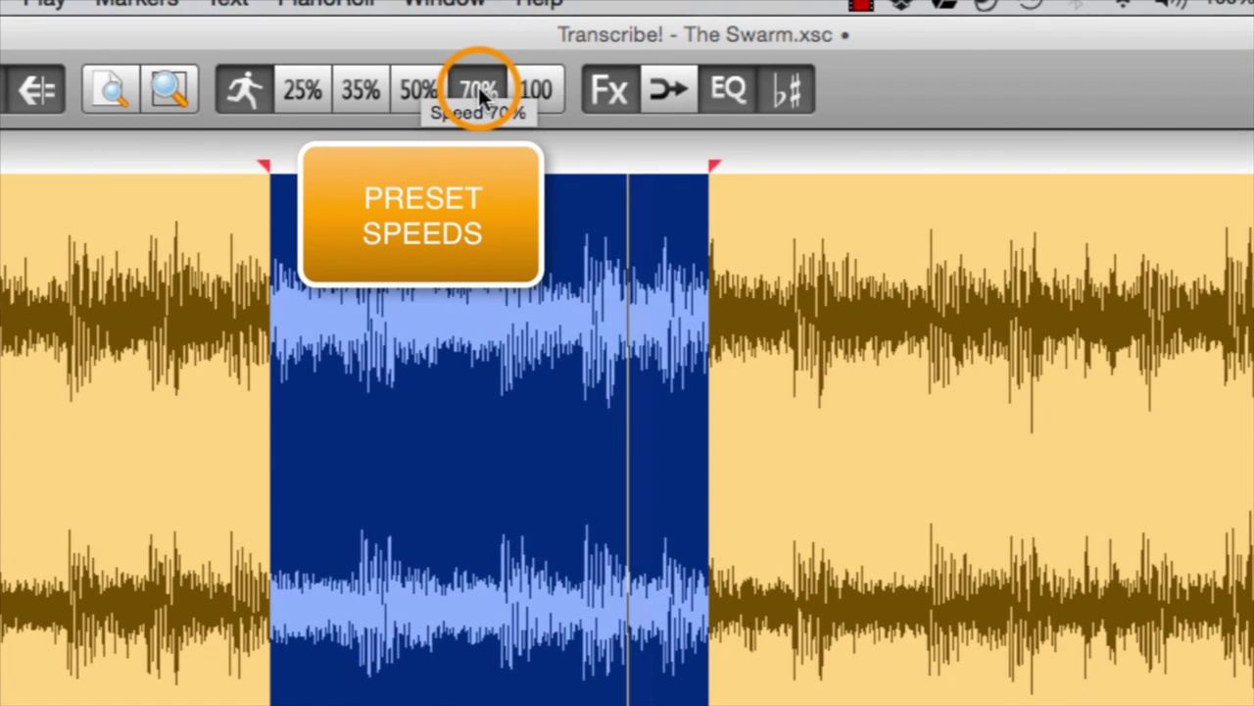
{"action": "left_click", "coordinate": [413, 91]}
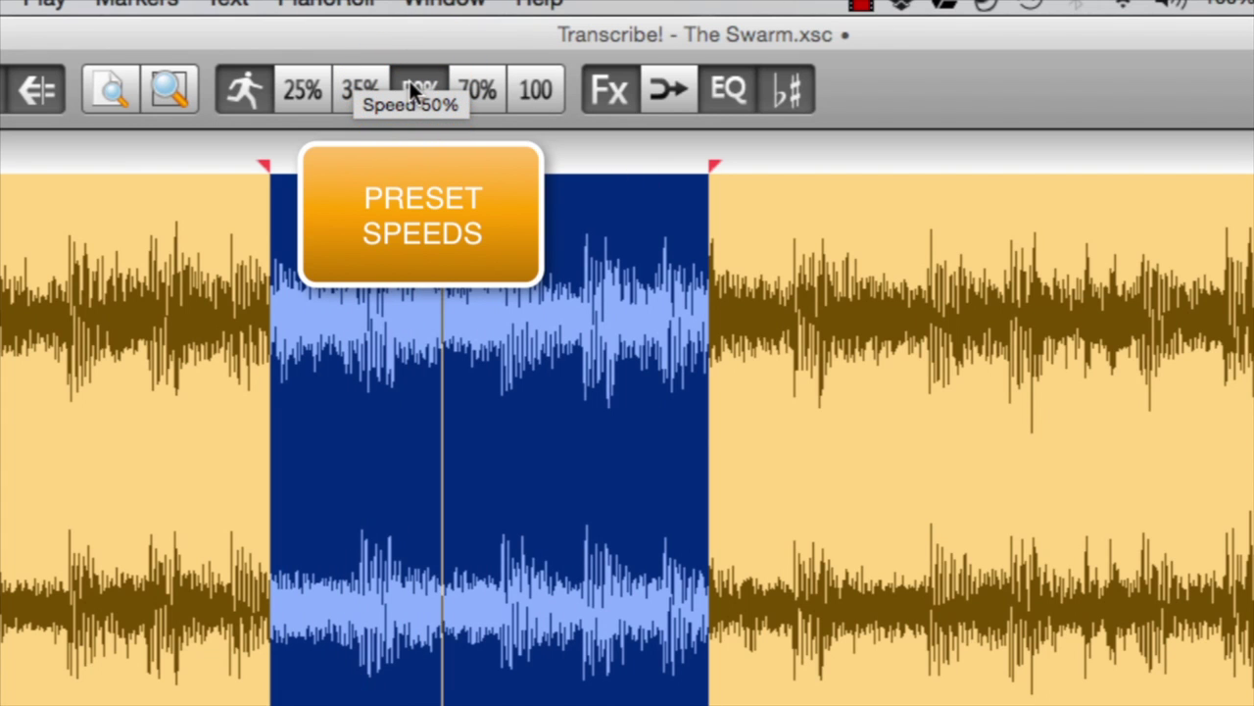
{"action": "left_click", "coordinate": [365, 91]}
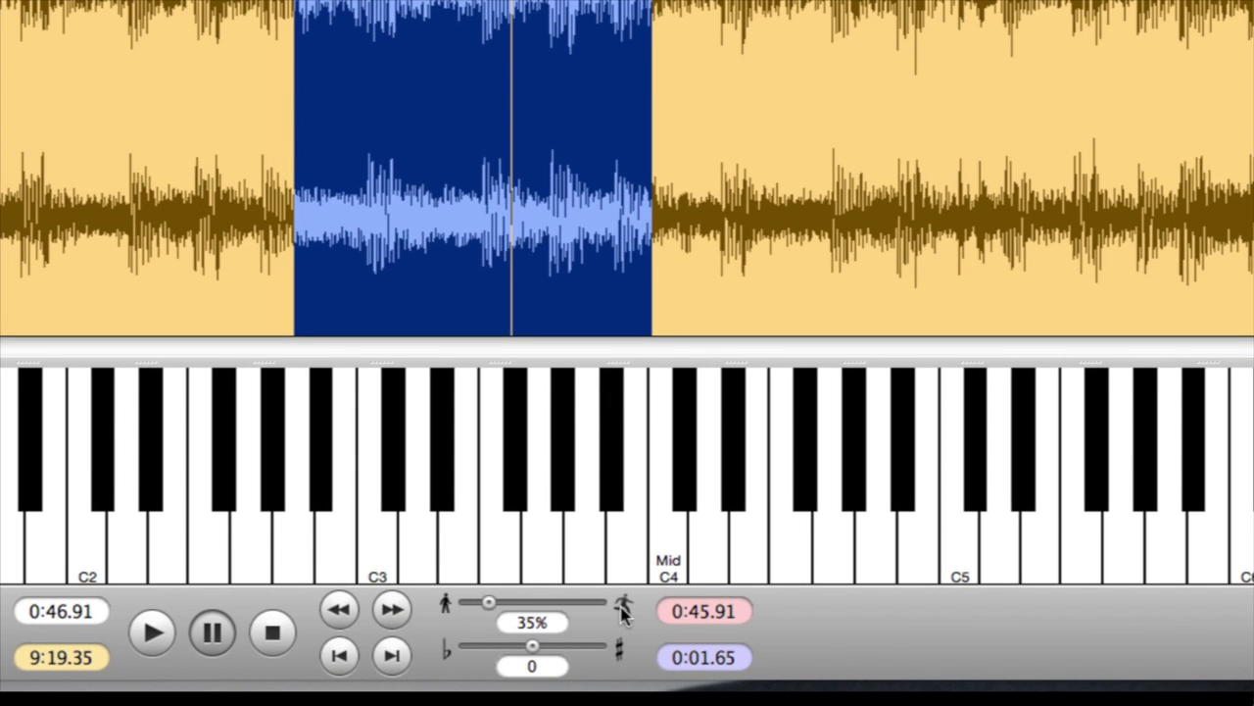
{"action": "left_click", "coordinate": [490, 605]}
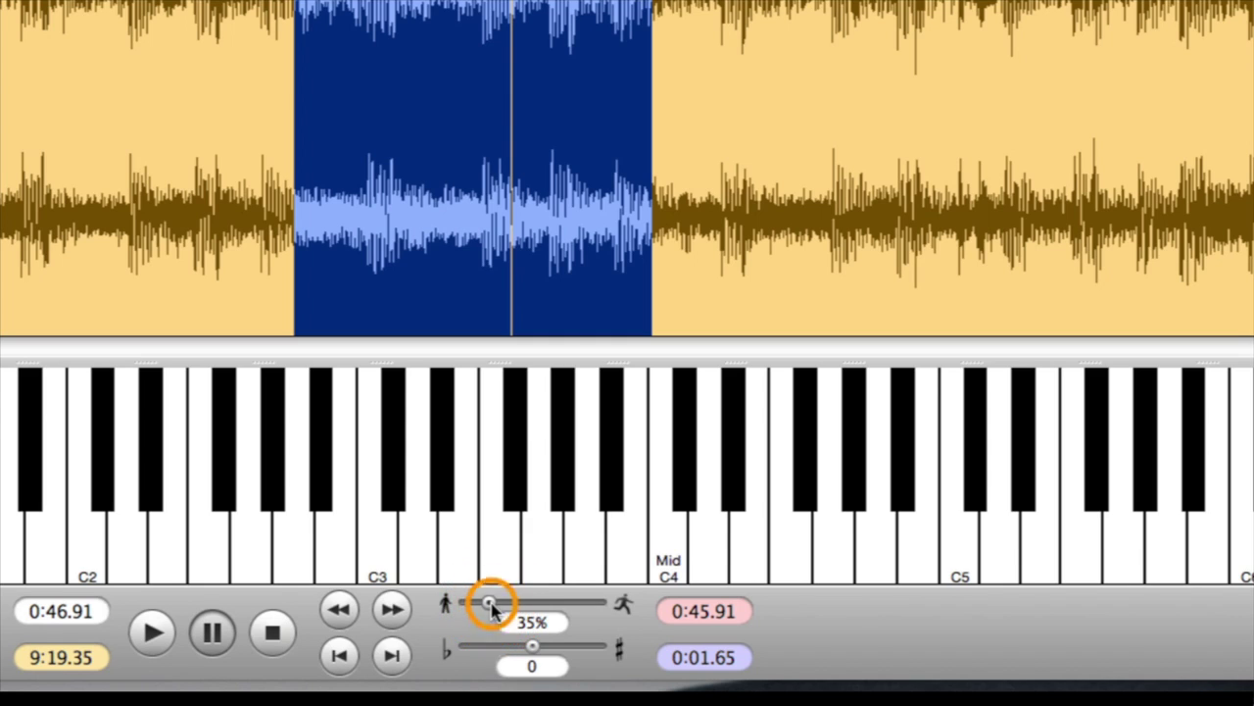
{"action": "left_click_drag", "start_coordinate": [493, 607], "coordinate": [520, 610]}
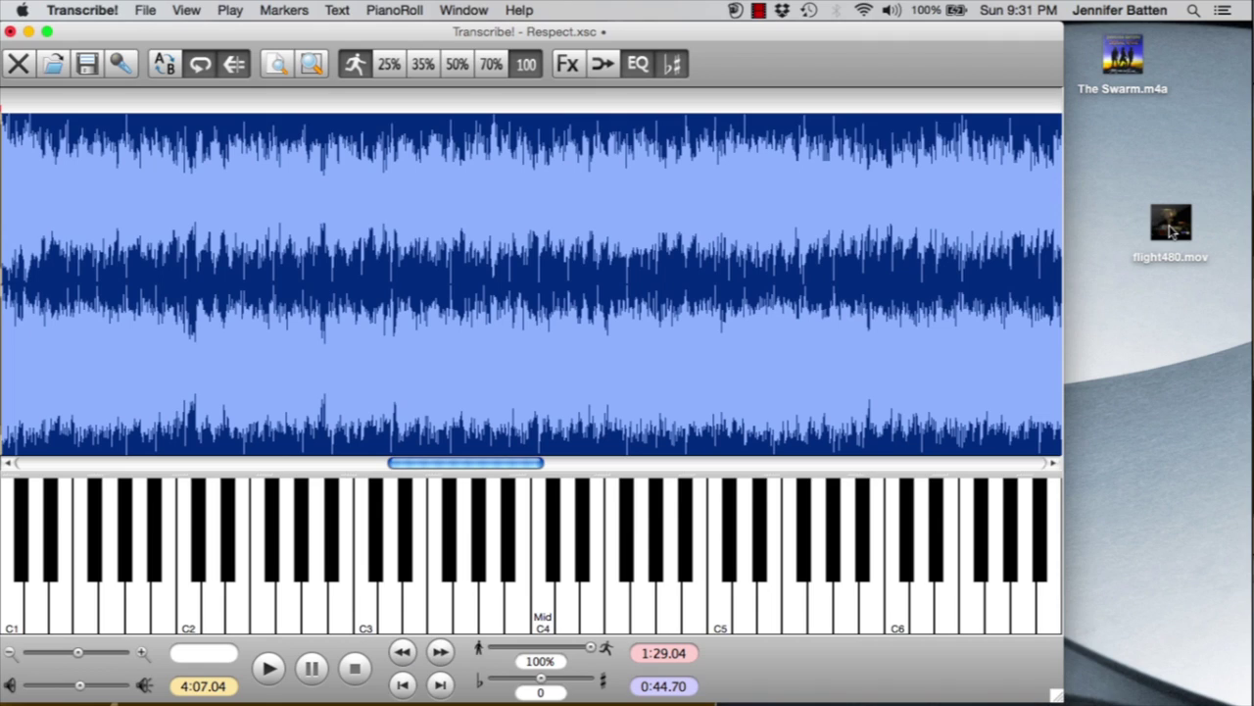
Load flight480.mov into Transcribe! and play the video at 50% speed.
{"action": "left_click_drag", "start_coordinate": [1171, 228], "coordinate": [754, 299]}
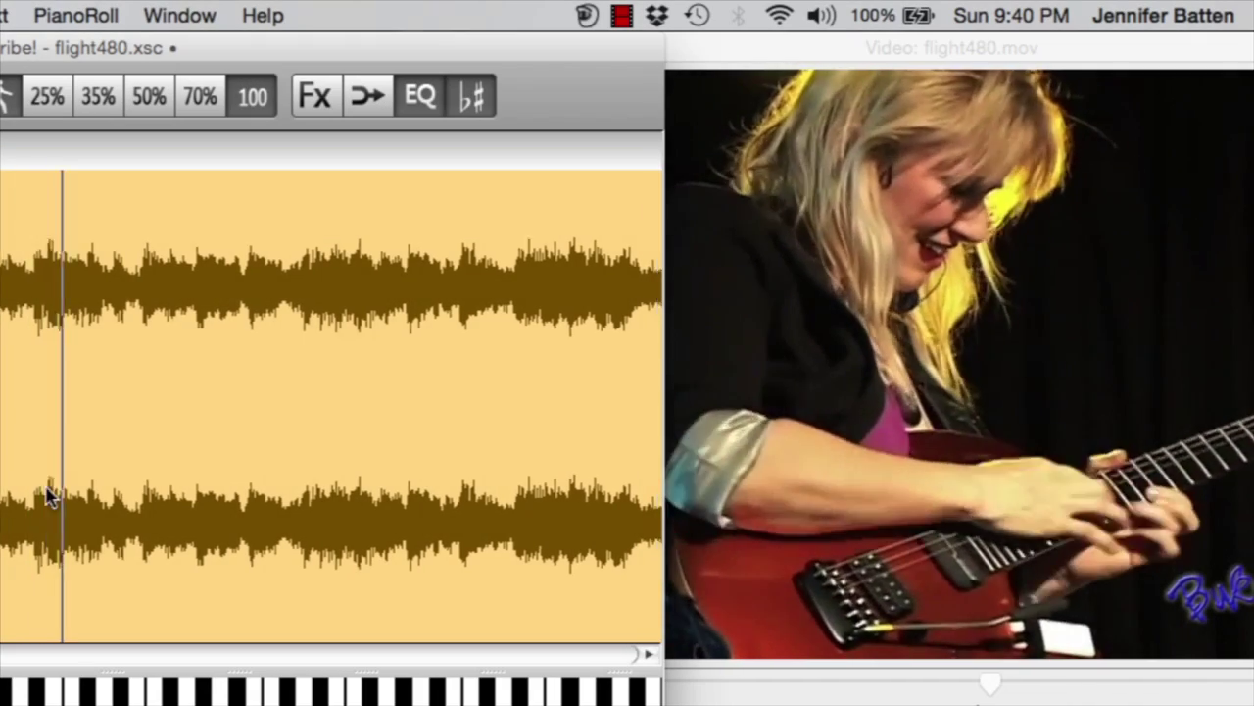
{"action": "left_click", "coordinate": [124, 119]}
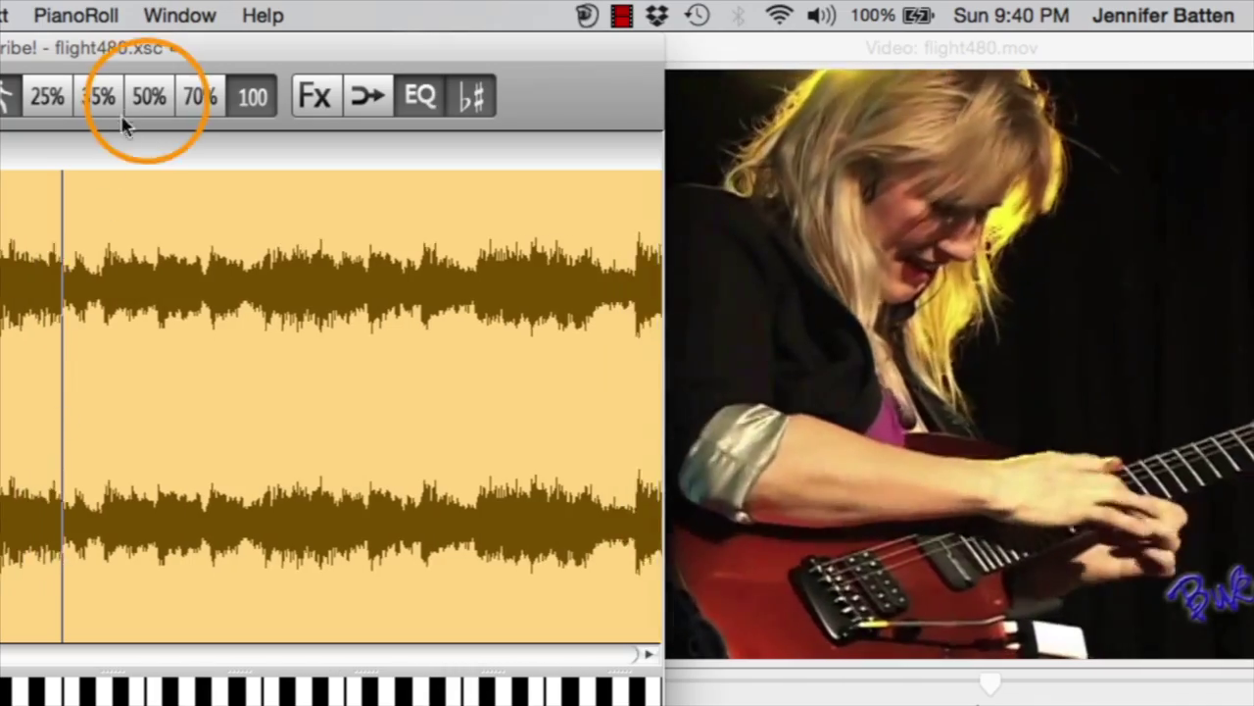
{"action": "left_click", "coordinate": [147, 100]}
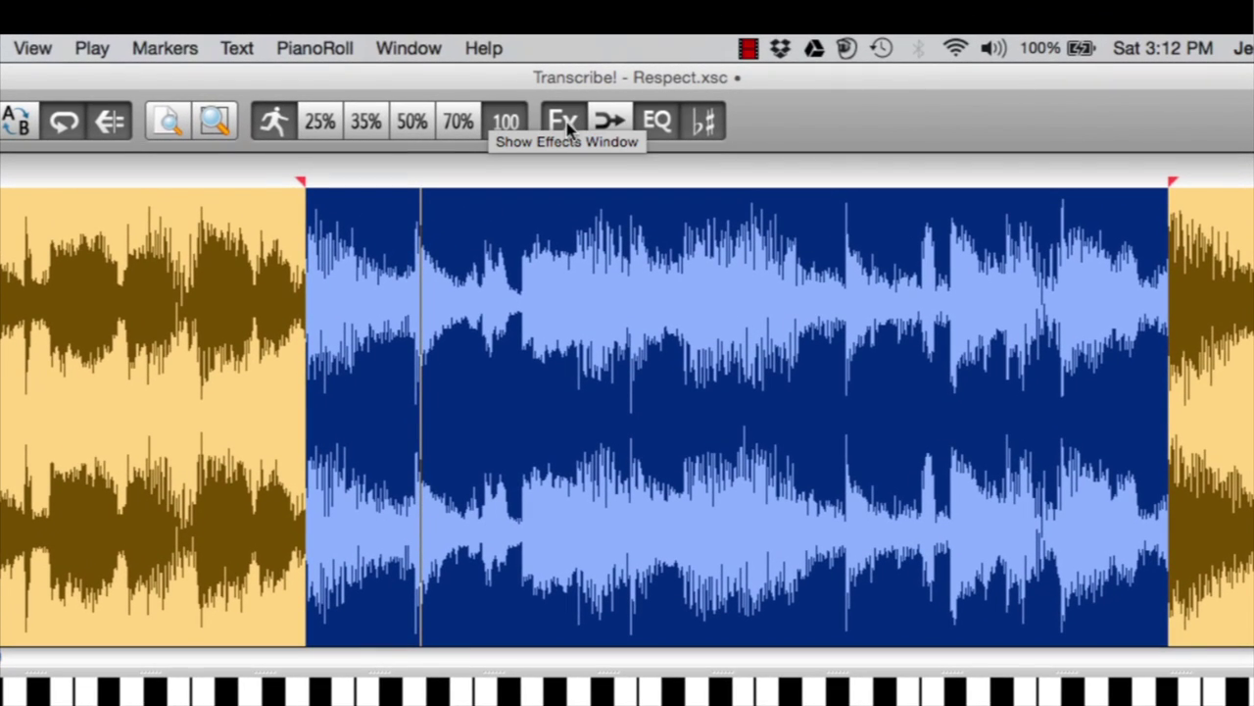
Turn on the Mono/Karaoke effect in Audio Effects and Controls, then close the window.
{"action": "left_click", "coordinate": [567, 124]}
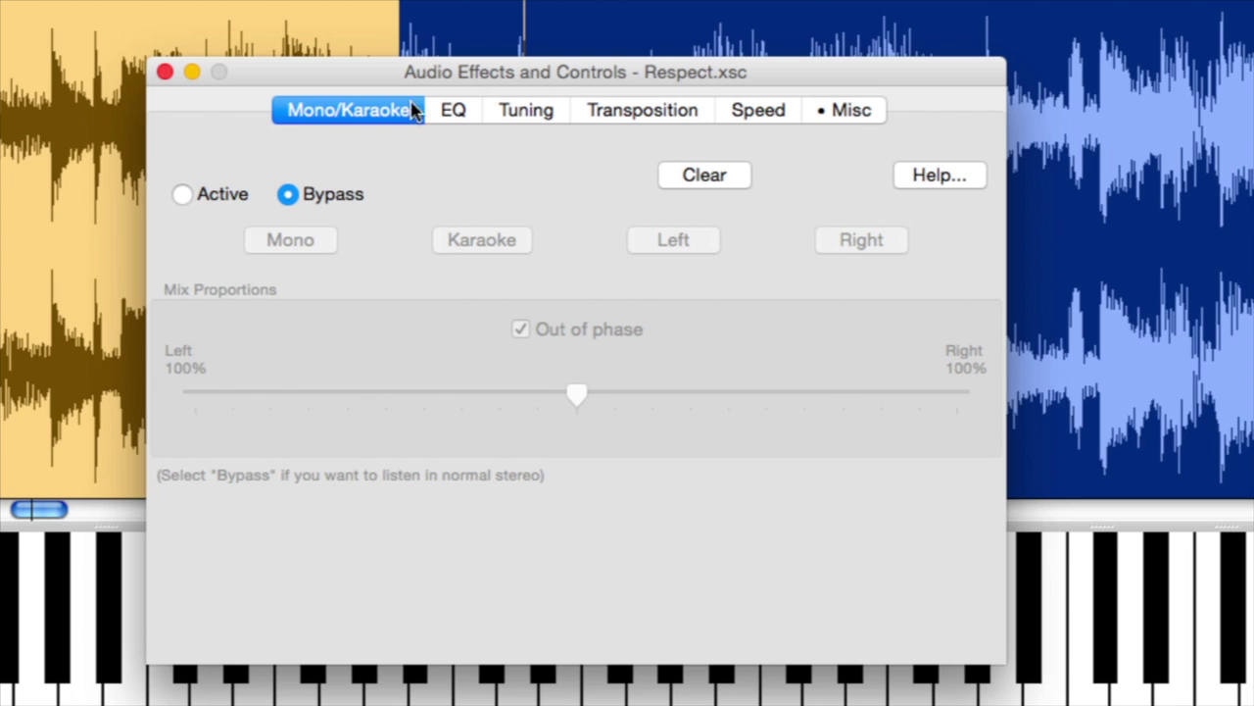
{"action": "left_click", "coordinate": [184, 195]}
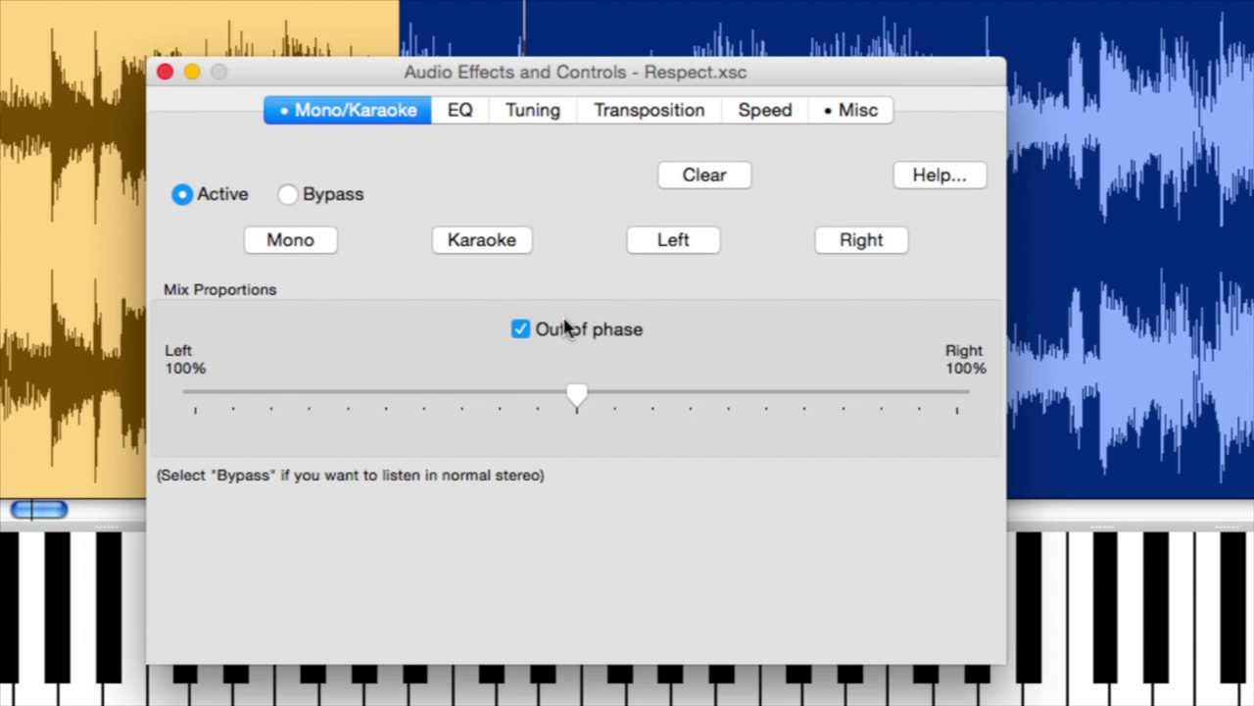
{"action": "left_click", "coordinate": [764, 62]}
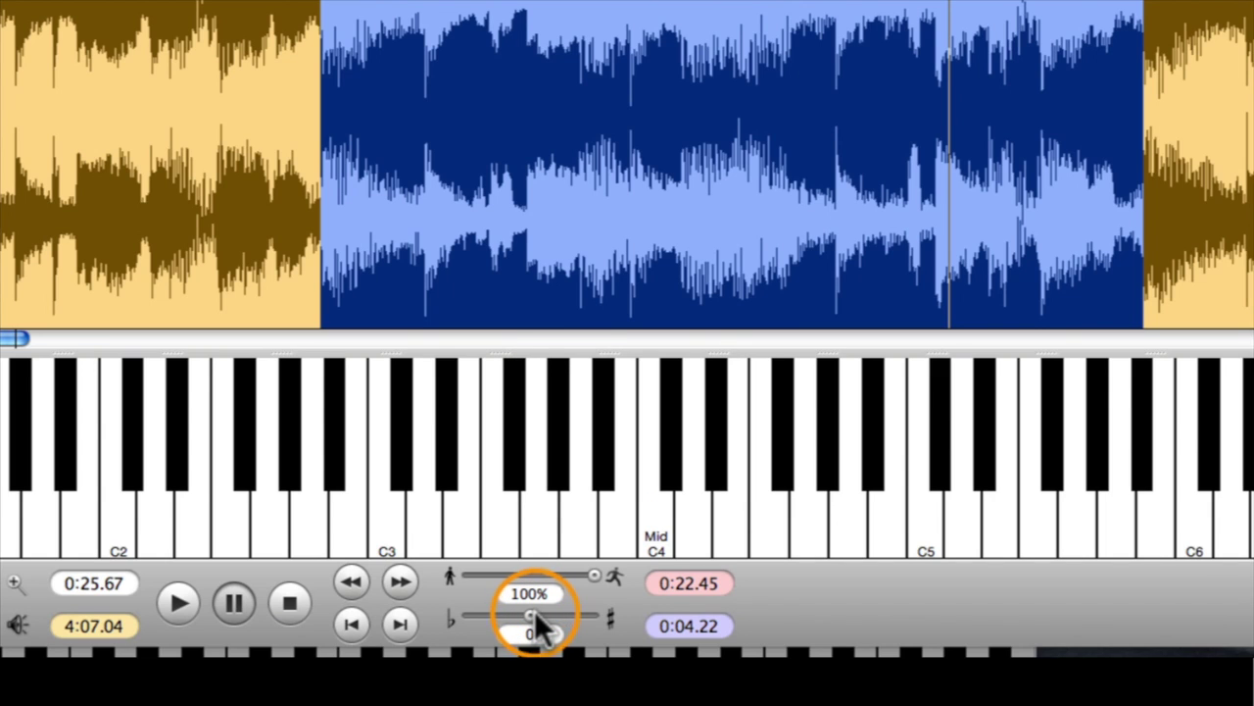
Transpose the playback pitch to -12, then -6, then +4.
{"action": "left_click_drag", "start_coordinate": [530, 615], "coordinate": [464, 615]}
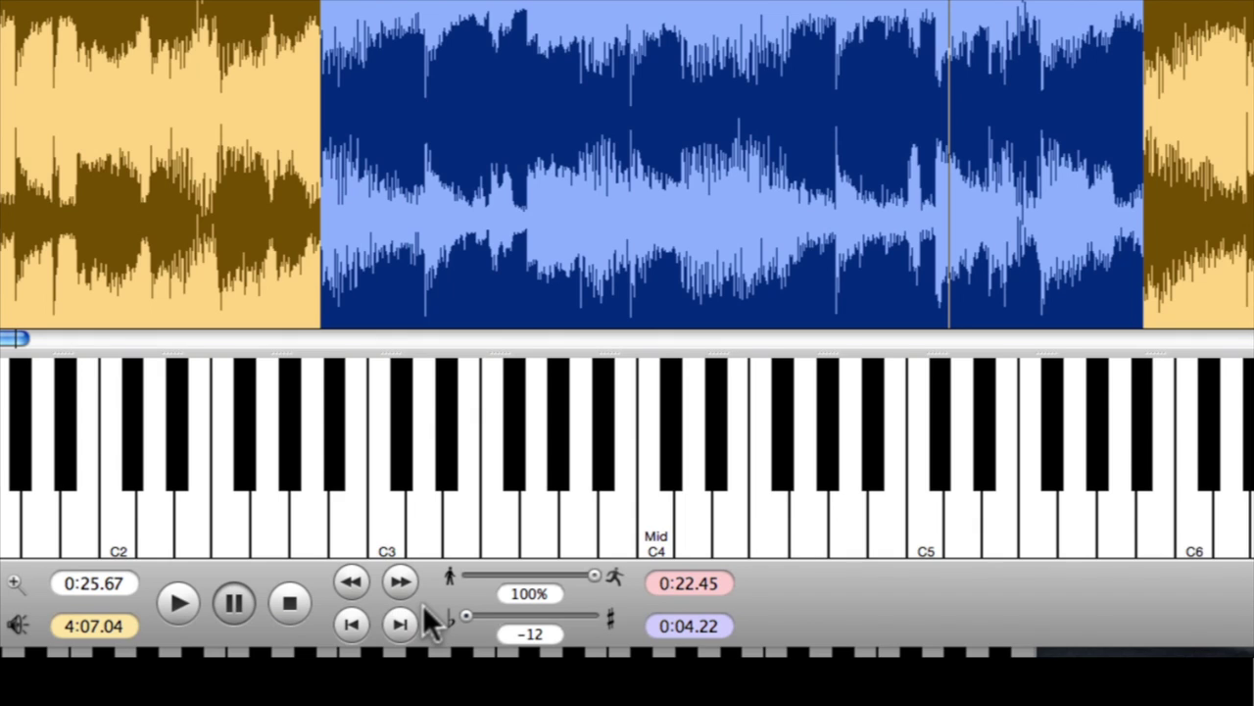
{"action": "left_click_drag", "start_coordinate": [465, 615], "coordinate": [508, 613]}
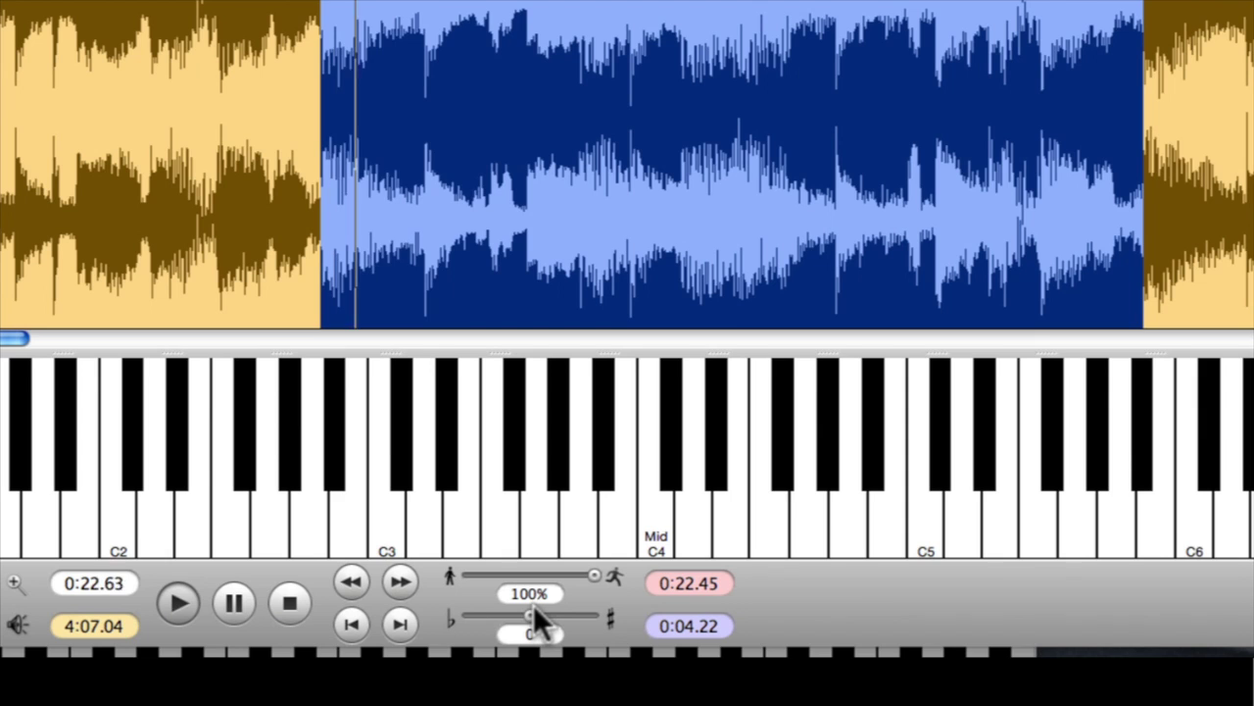
{"action": "left_click", "coordinate": [532, 614]}
{"action": "left_click_drag", "start_coordinate": [532, 613], "coordinate": [554, 611]}
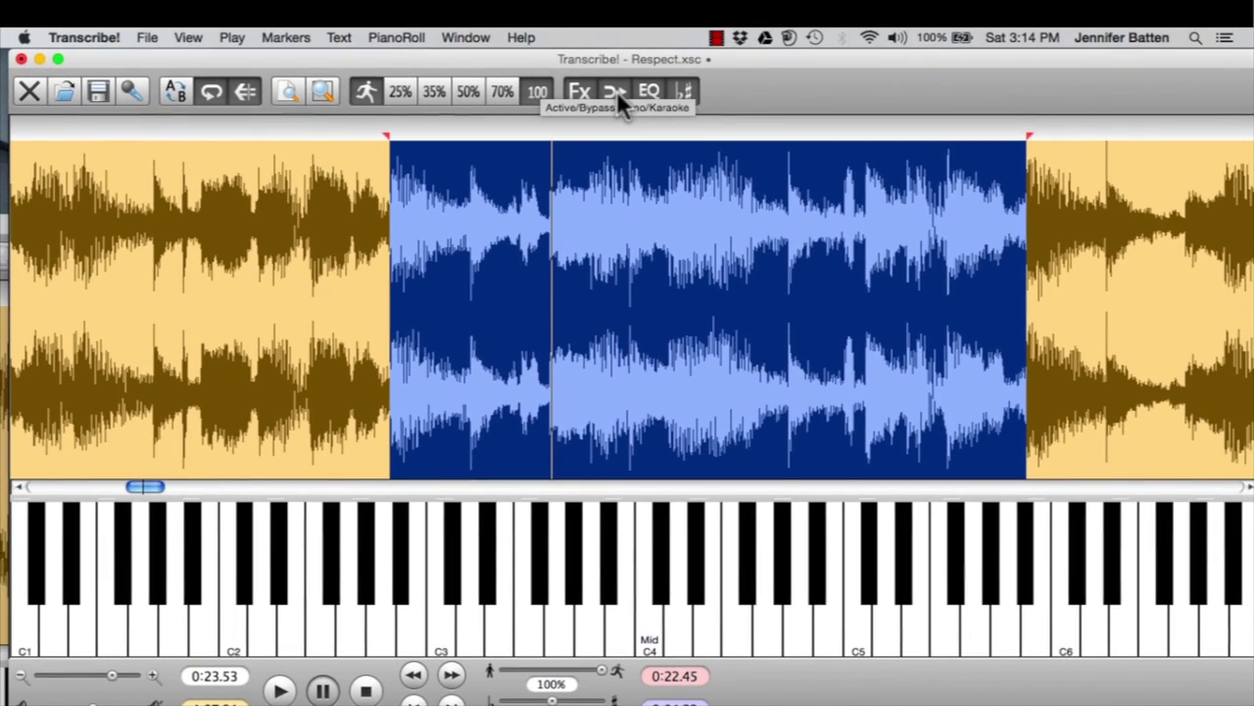
Switch the audio effects on and off several times to compare the sound.
{"action": "left_click", "coordinate": [615, 63]}
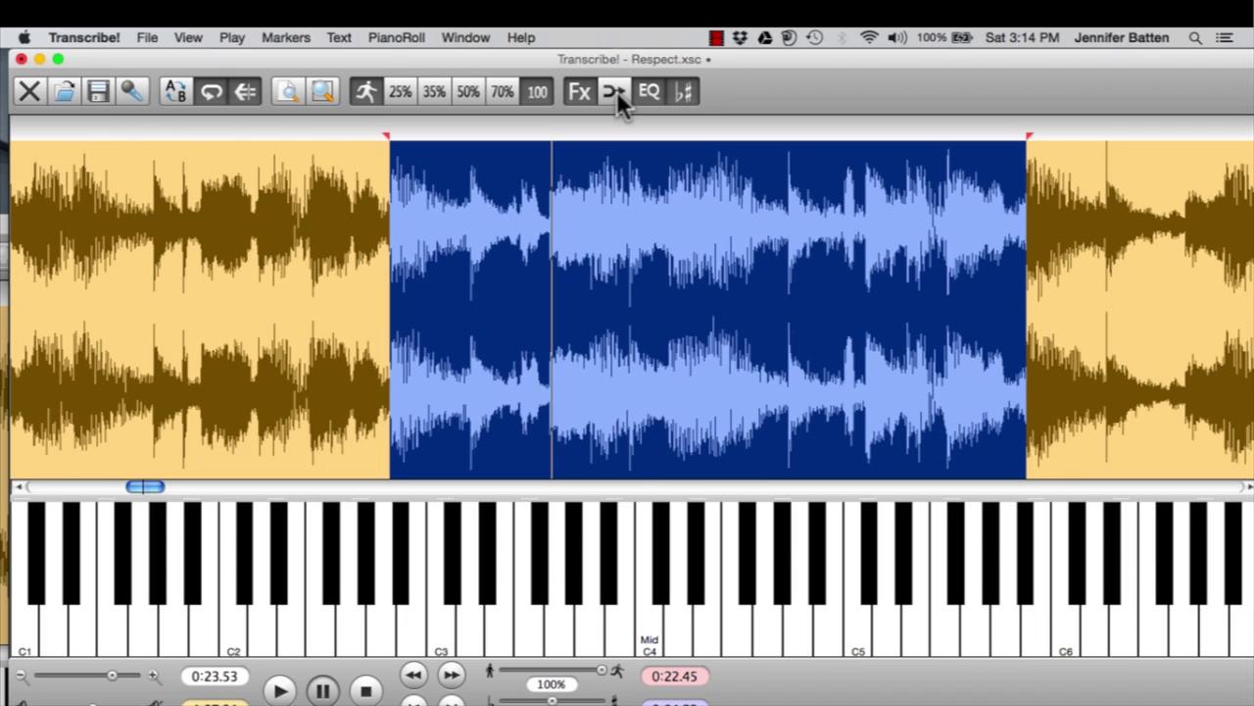
{"action": "left_click", "coordinate": [617, 91]}
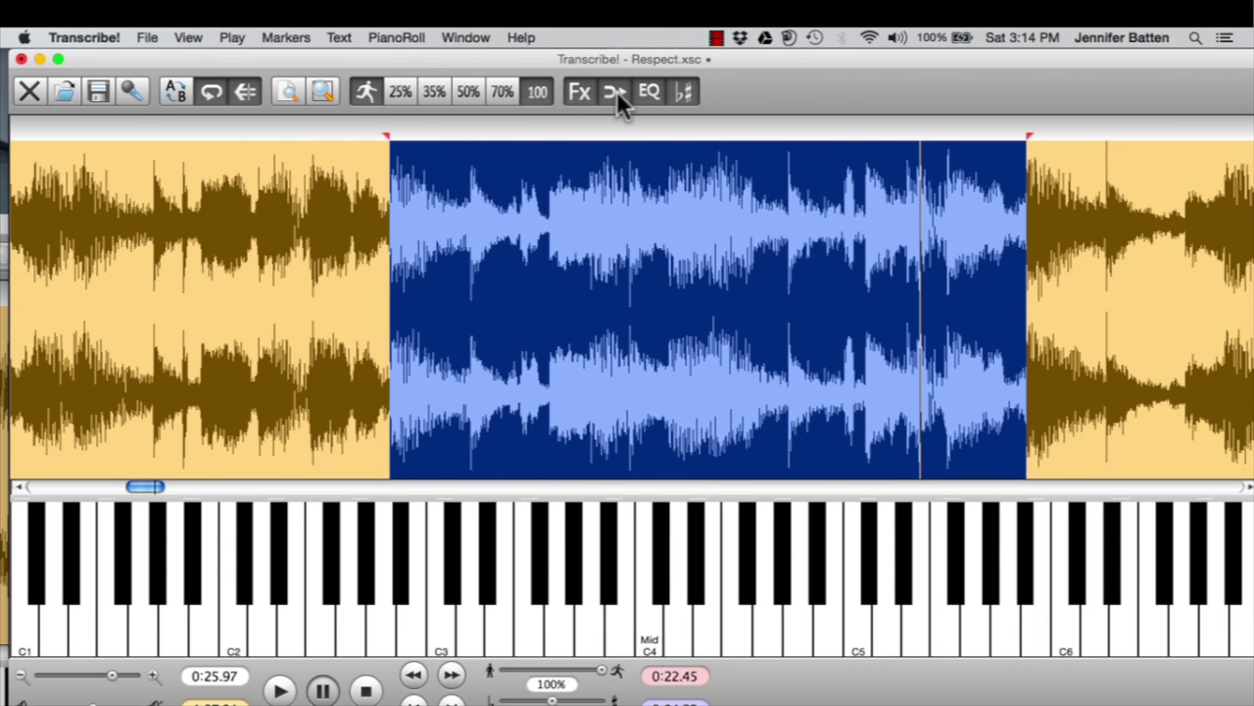
{"action": "left_click", "coordinate": [616, 90]}
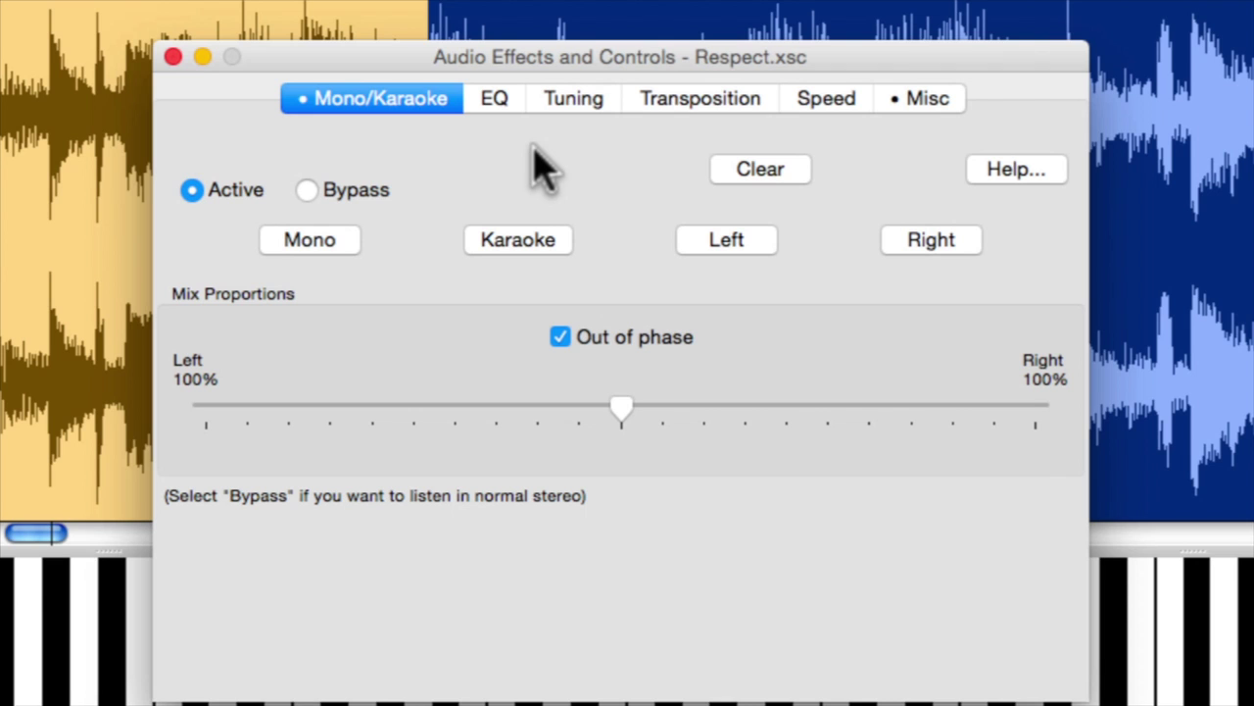
Boost the EQ's 640 Hz band to about +13 dB, clear it, then load '1 Bass remove'.
{"action": "left_click", "coordinate": [501, 106]}
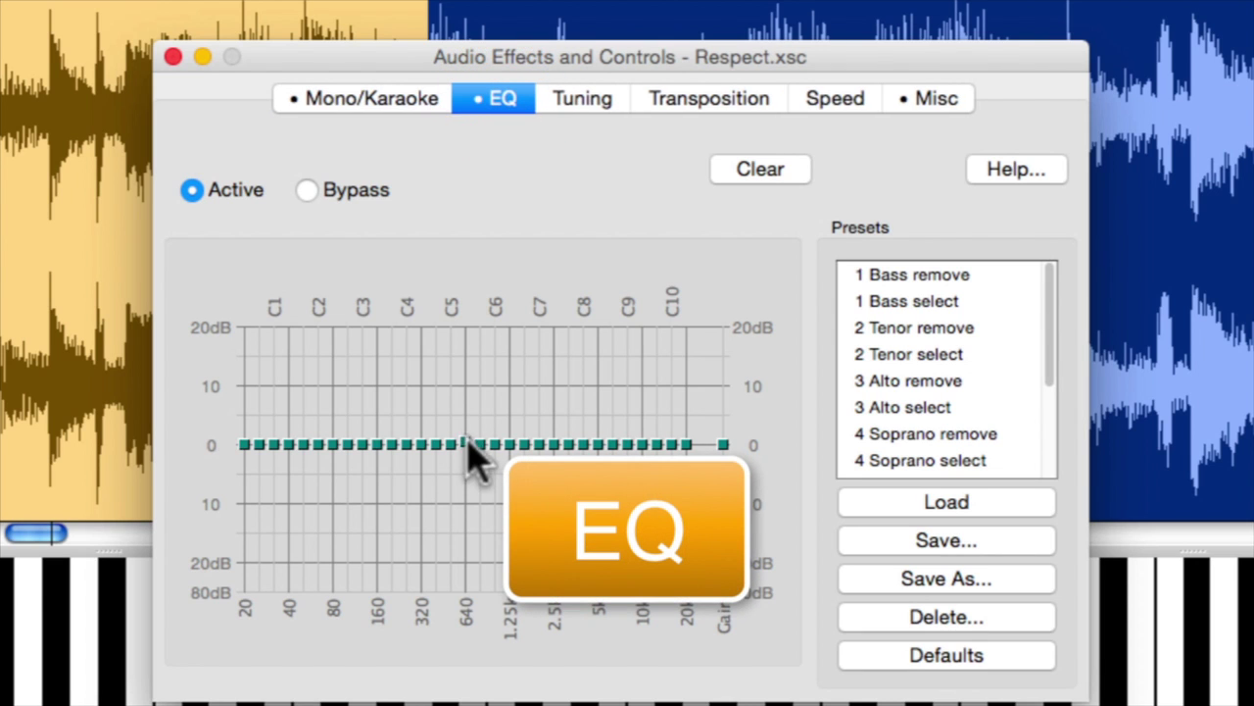
{"action": "left_click_drag", "start_coordinate": [467, 444], "coordinate": [472, 353]}
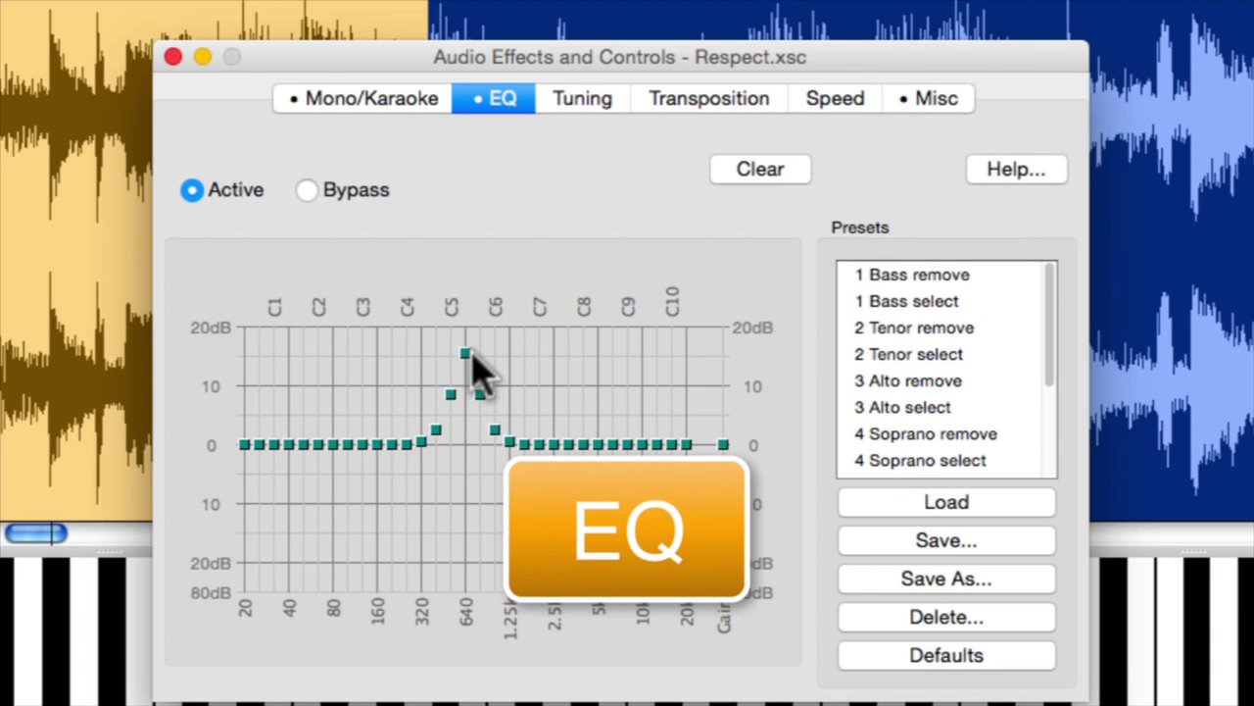
{"action": "left_click", "coordinate": [761, 172]}
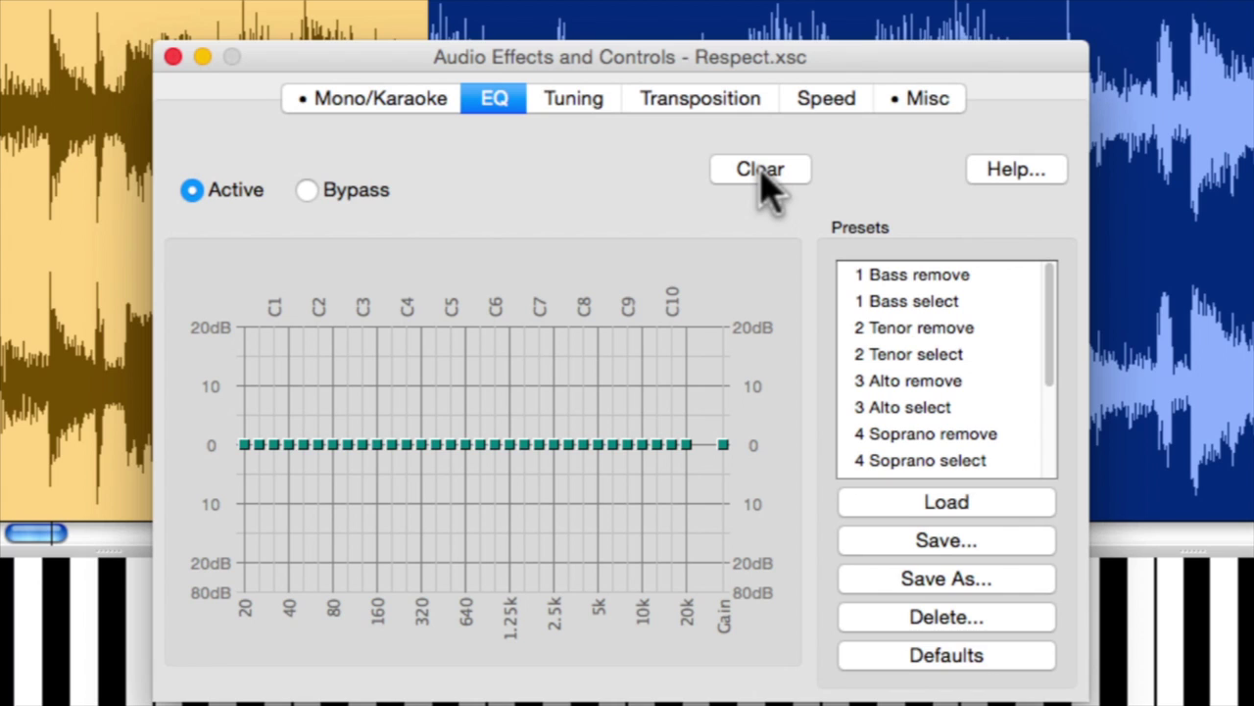
{"action": "left_click", "coordinate": [931, 278]}
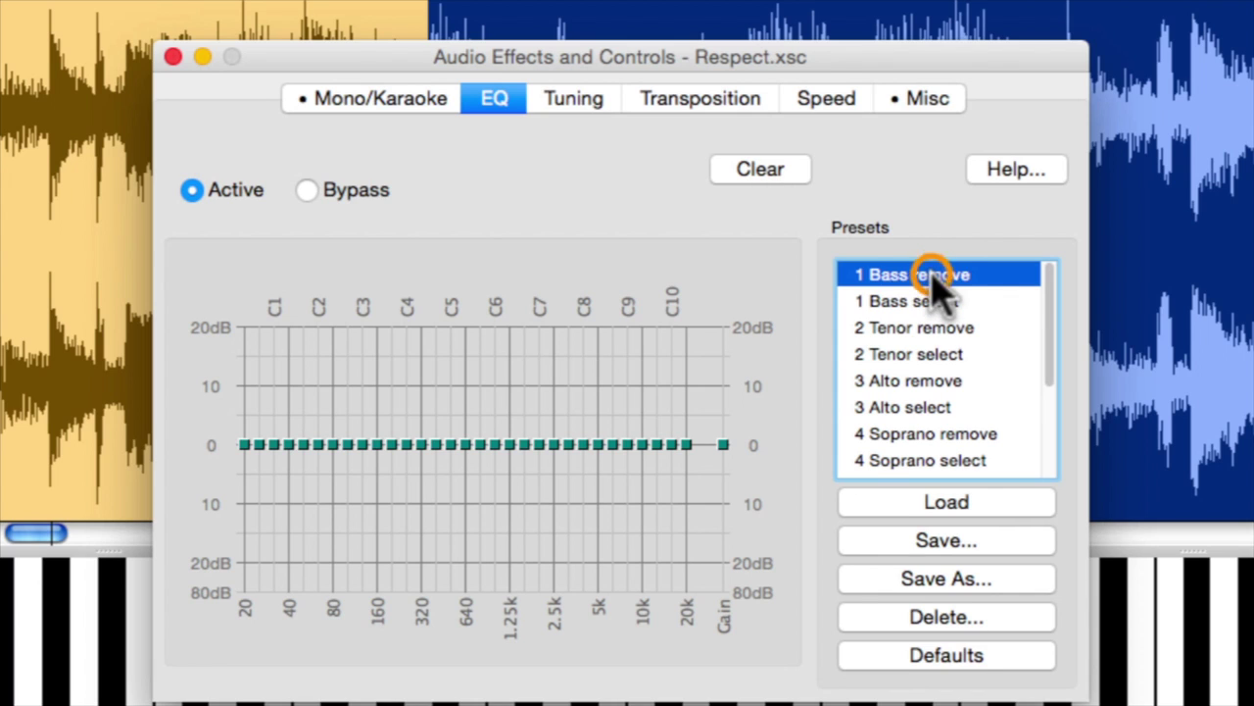
{"action": "left_click", "coordinate": [938, 510]}
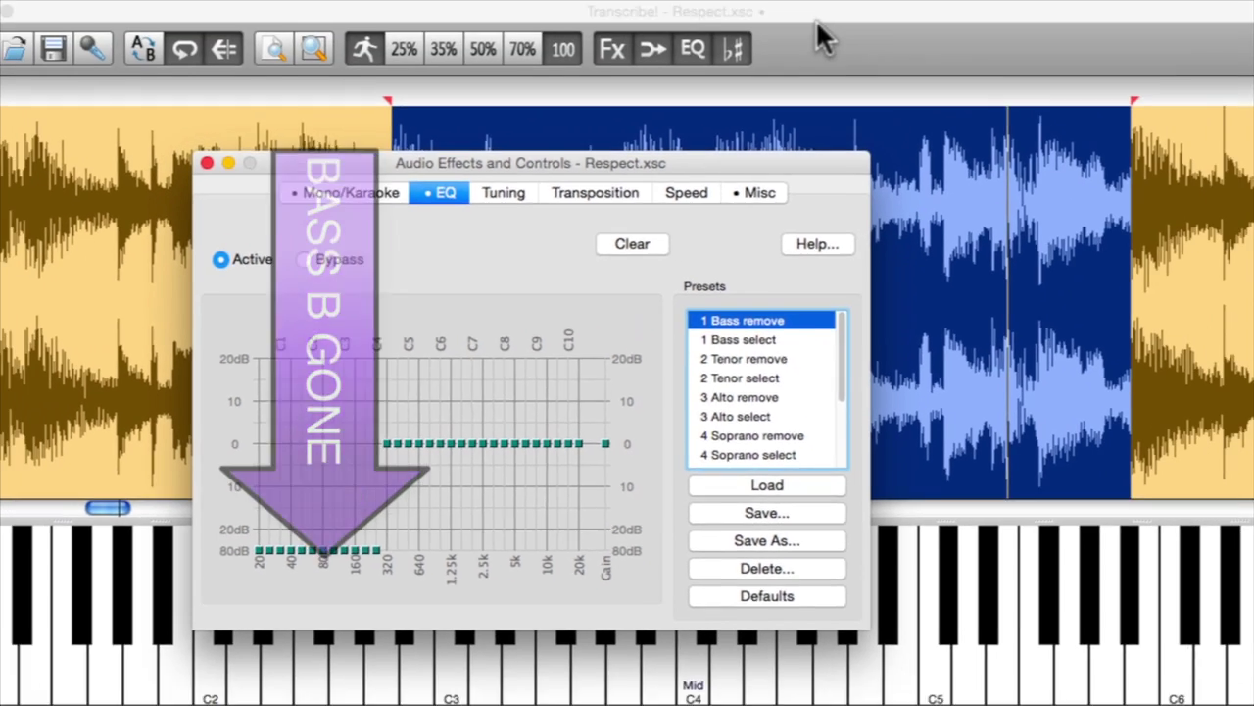
{"action": "left_click", "coordinate": [764, 69]}
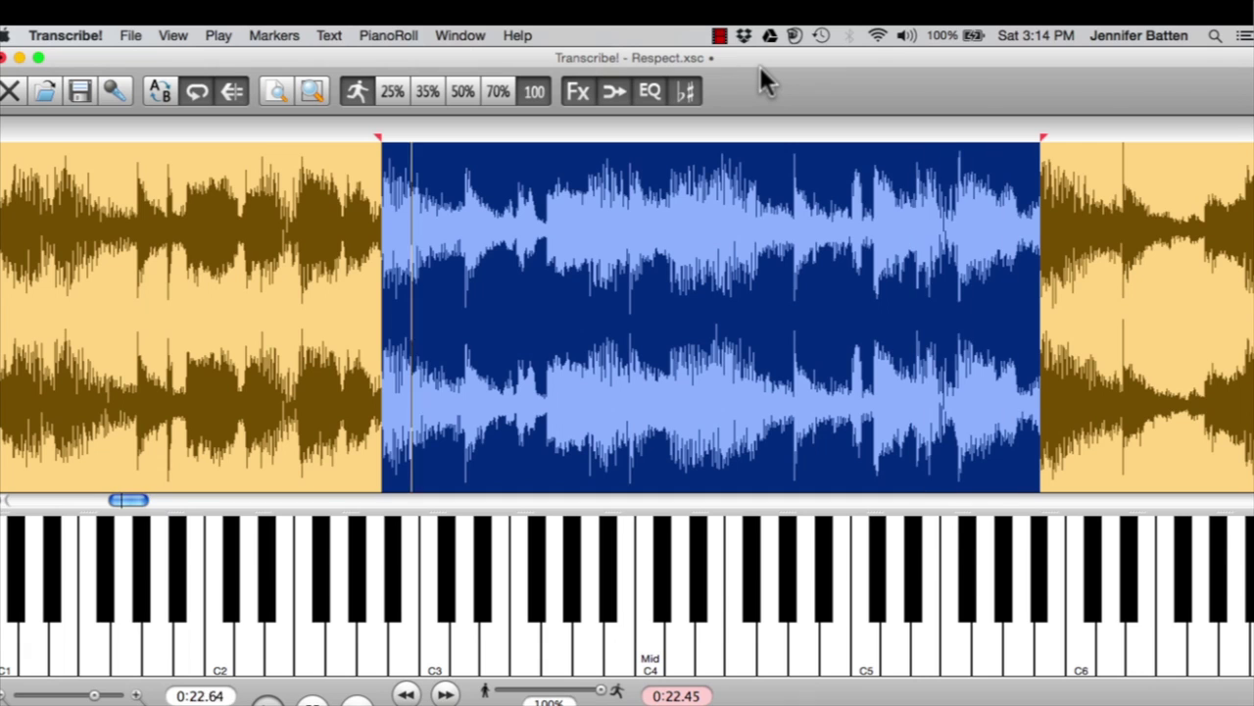
On the Tuning page, raise the octave shift to +1 and return it to 0.
{"action": "left_click", "coordinate": [579, 91]}
{"action": "left_click", "coordinate": [482, 220]}
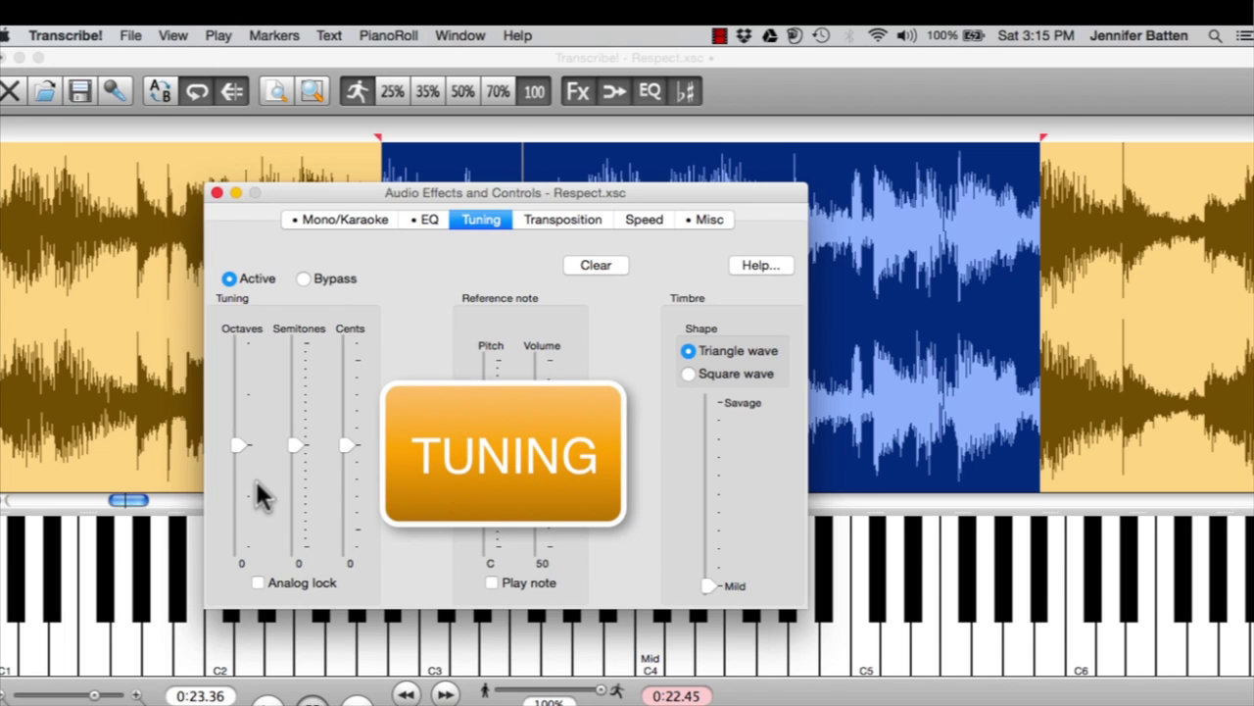
{"action": "left_click_drag", "start_coordinate": [237, 424], "coordinate": [237, 396]}
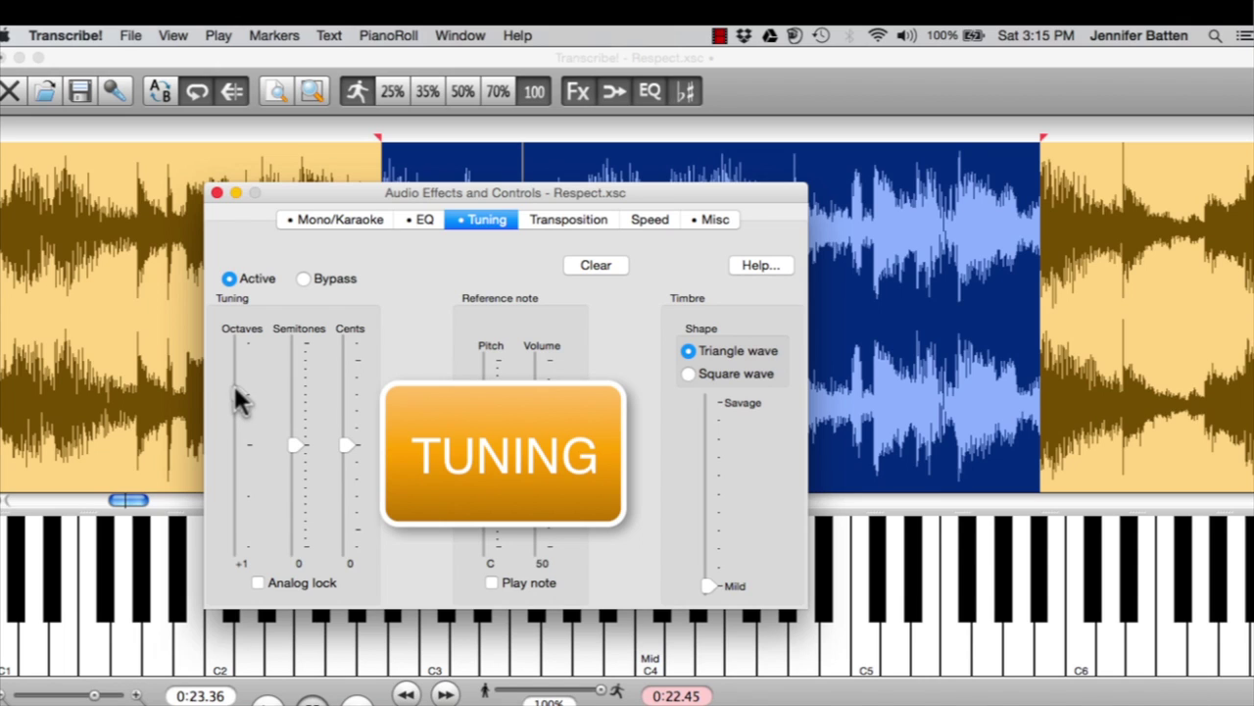
{"action": "left_click_drag", "start_coordinate": [236, 392], "coordinate": [242, 449]}
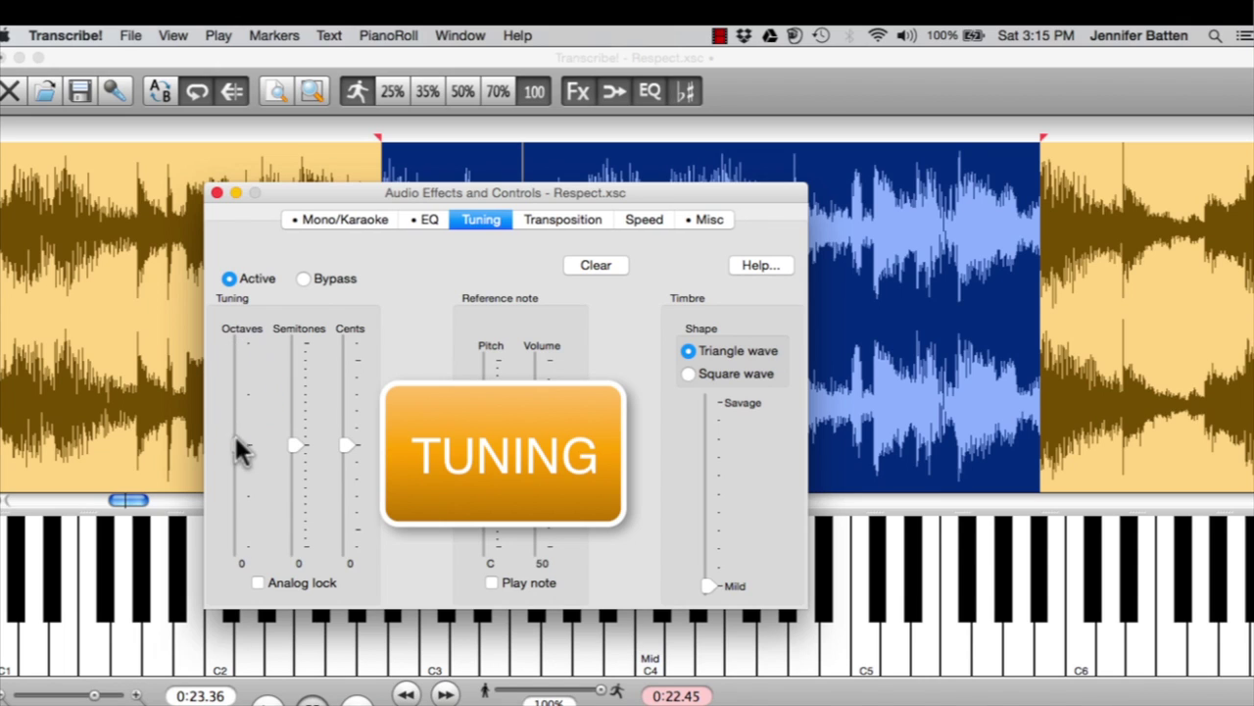
Nudge fine tuning to +1 and -6 cents, reset it to 0, then show the Speed page.
{"action": "left_click", "coordinate": [347, 444]}
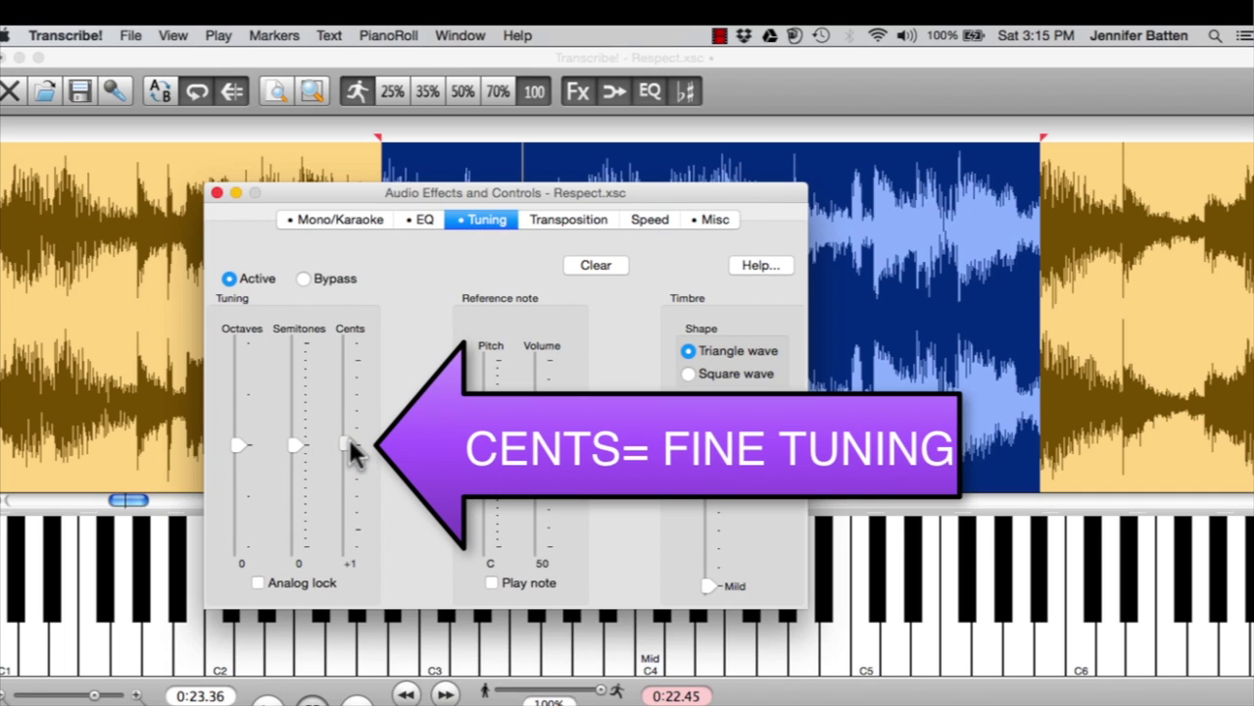
{"action": "left_click_drag", "start_coordinate": [351, 442], "coordinate": [353, 457]}
{"action": "left_click", "coordinate": [344, 443]}
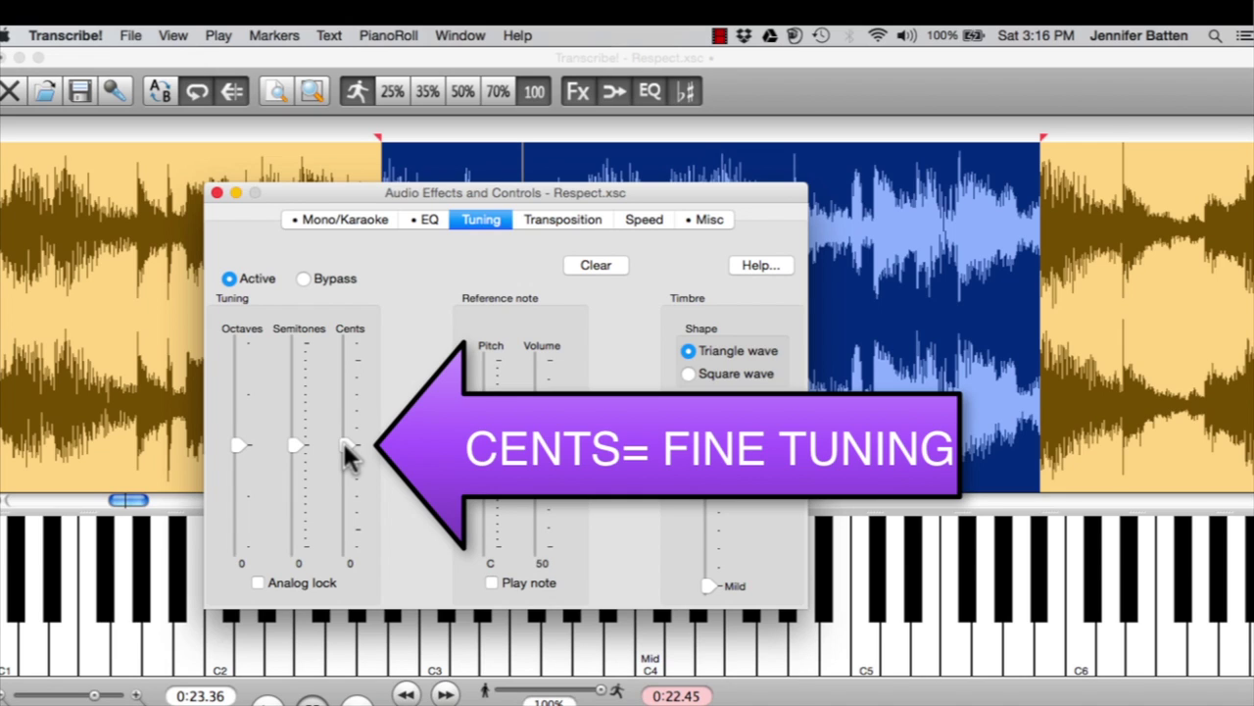
{"action": "left_click", "coordinate": [644, 220]}
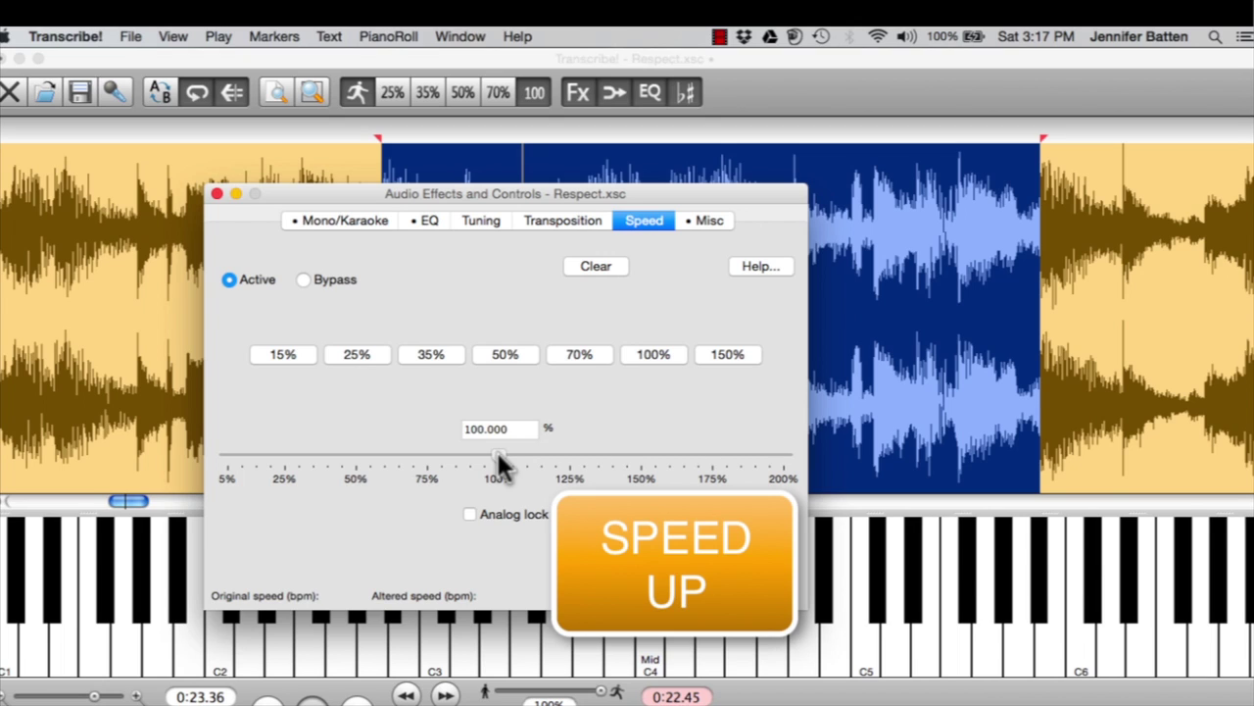
Drag playback speed up to 125%, then pull it back to 109%.
{"action": "left_click_drag", "start_coordinate": [498, 454], "coordinate": [570, 465]}
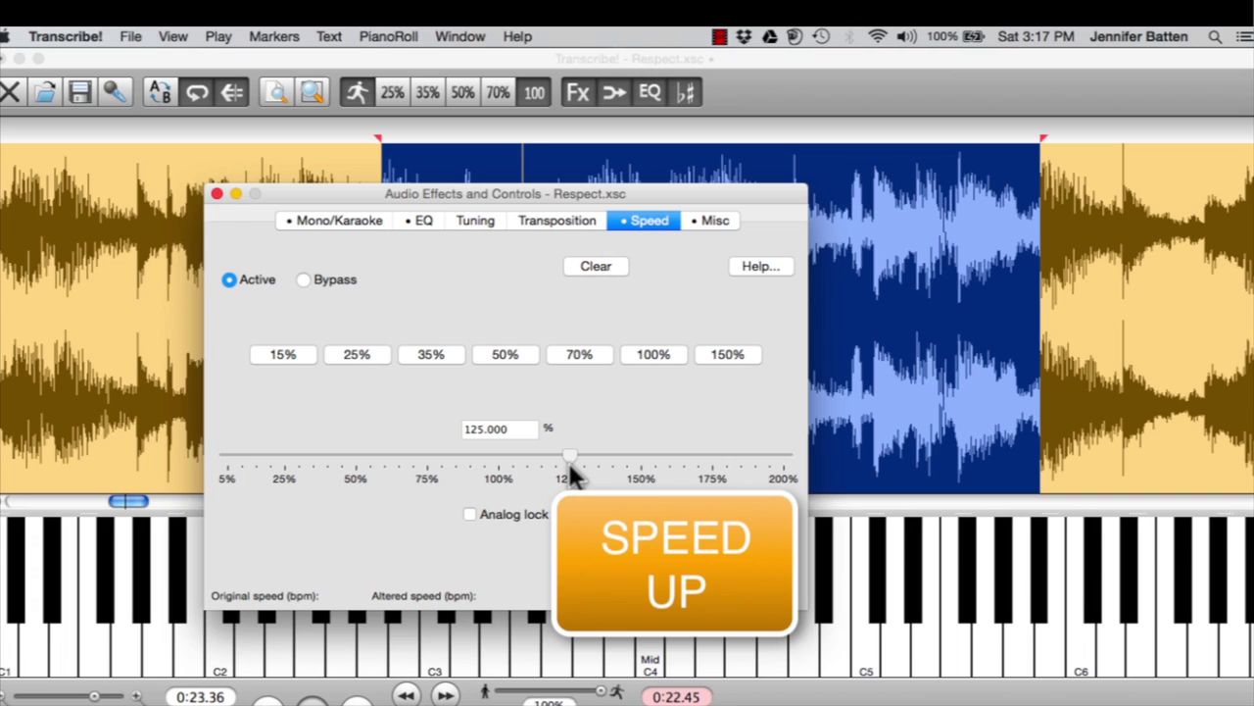
{"action": "mouse_move", "coordinate": [570, 464]}
{"action": "left_mouse_down"}
{"action": "mouse_move", "coordinate": [505, 457]}
{"action": "mouse_move", "coordinate": [571, 467]}
{"action": "left_mouse_up"}
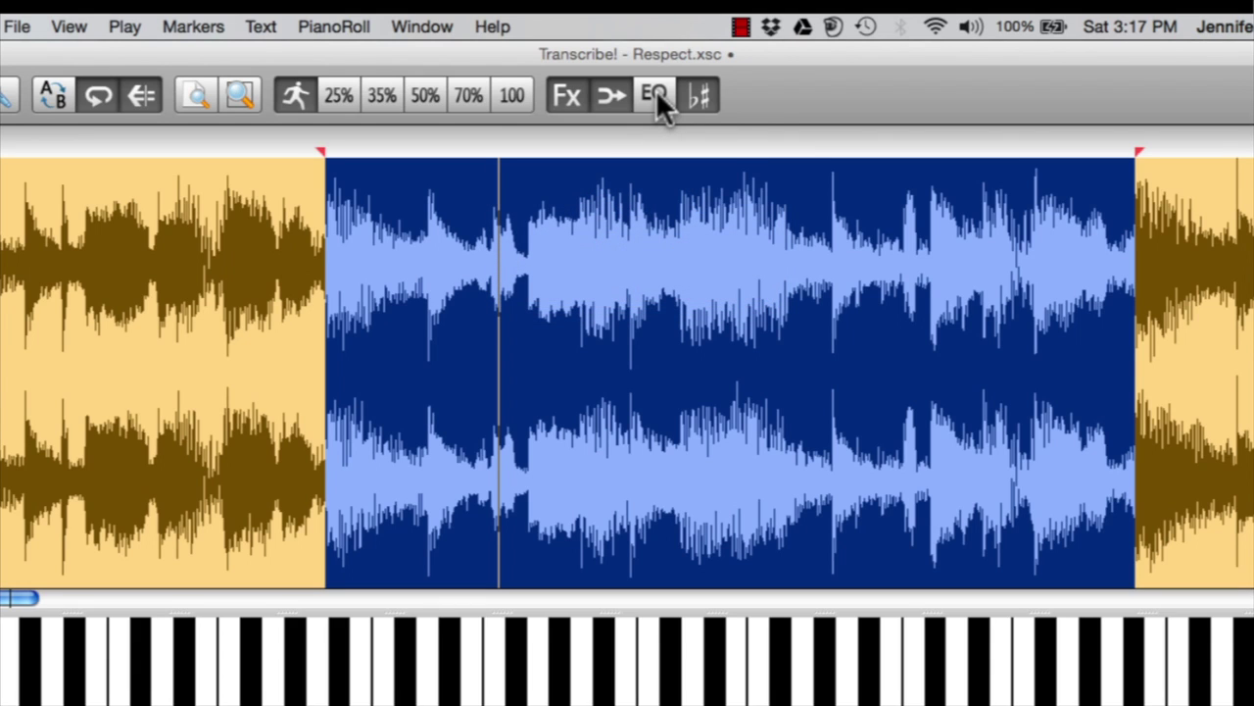
Bypass and reactivate the tuning effect, then toggle the mono/karaoke effect.
{"action": "left_click", "coordinate": [699, 97]}
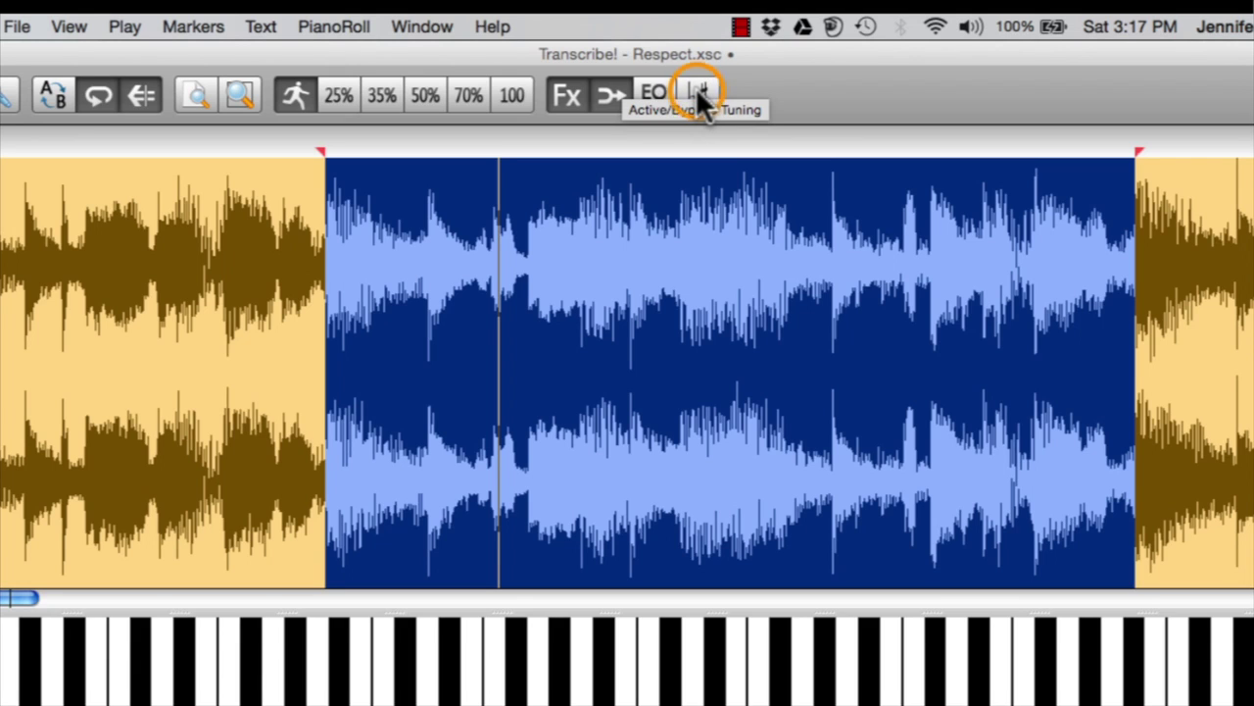
{"action": "left_click", "coordinate": [698, 96]}
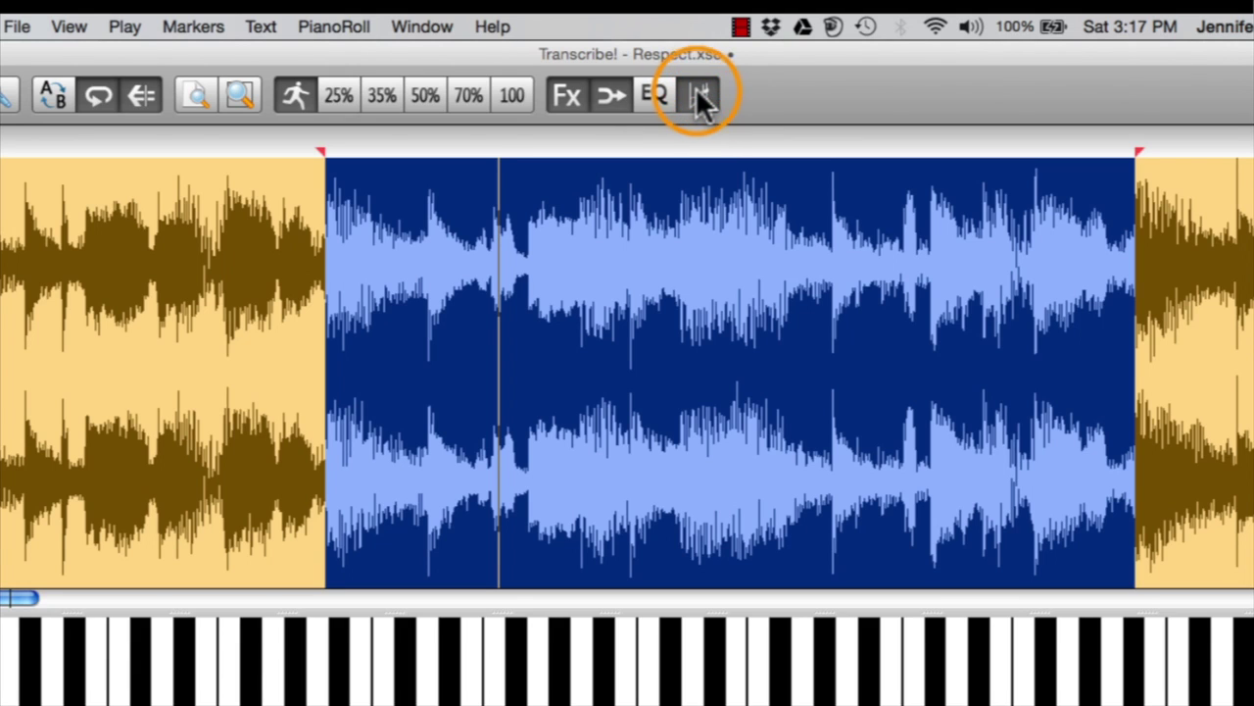
{"action": "left_click", "coordinate": [612, 95]}
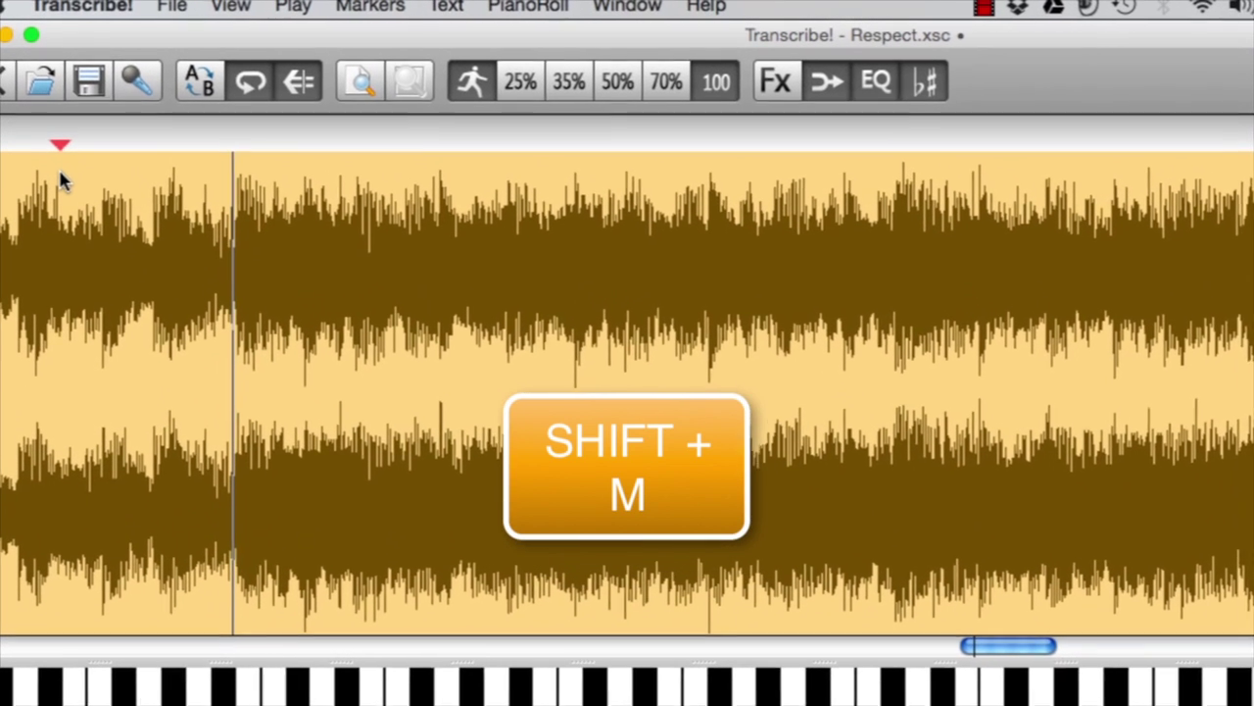
During playback, drop section marker A and measure markers A2 through A5.
{"action": "key", "text": "shift+m"}
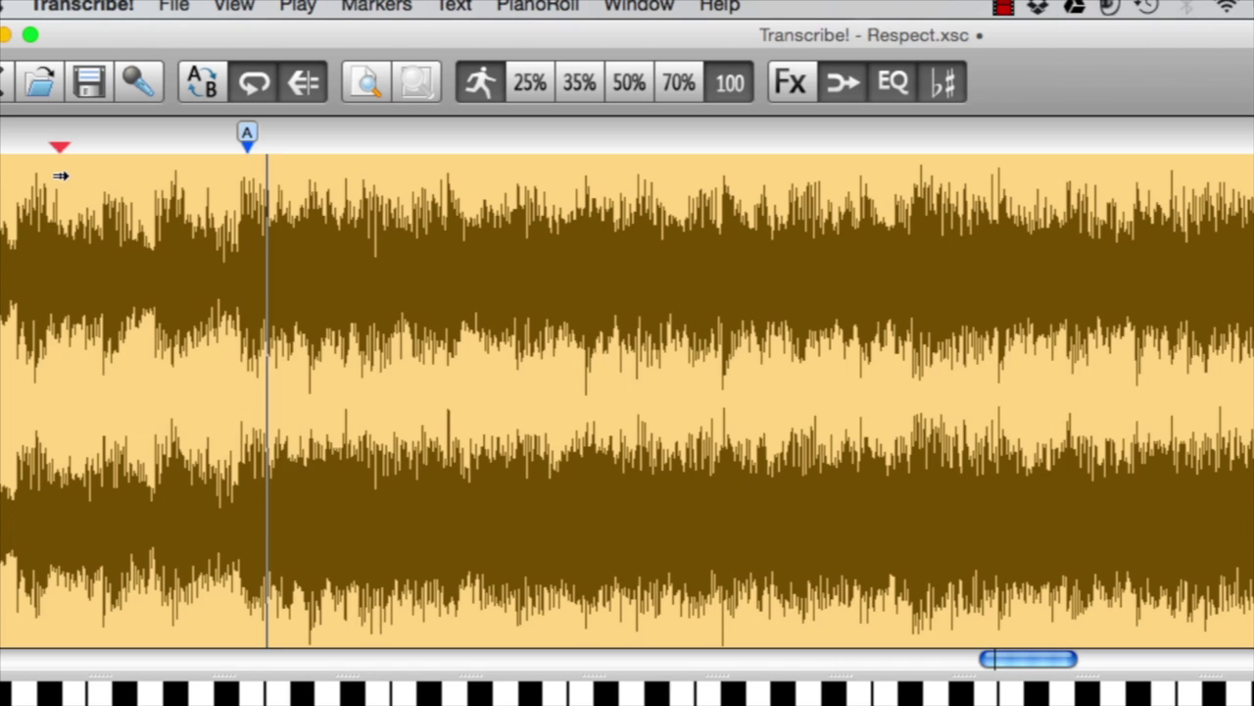
{"action": "key", "text": "m"}
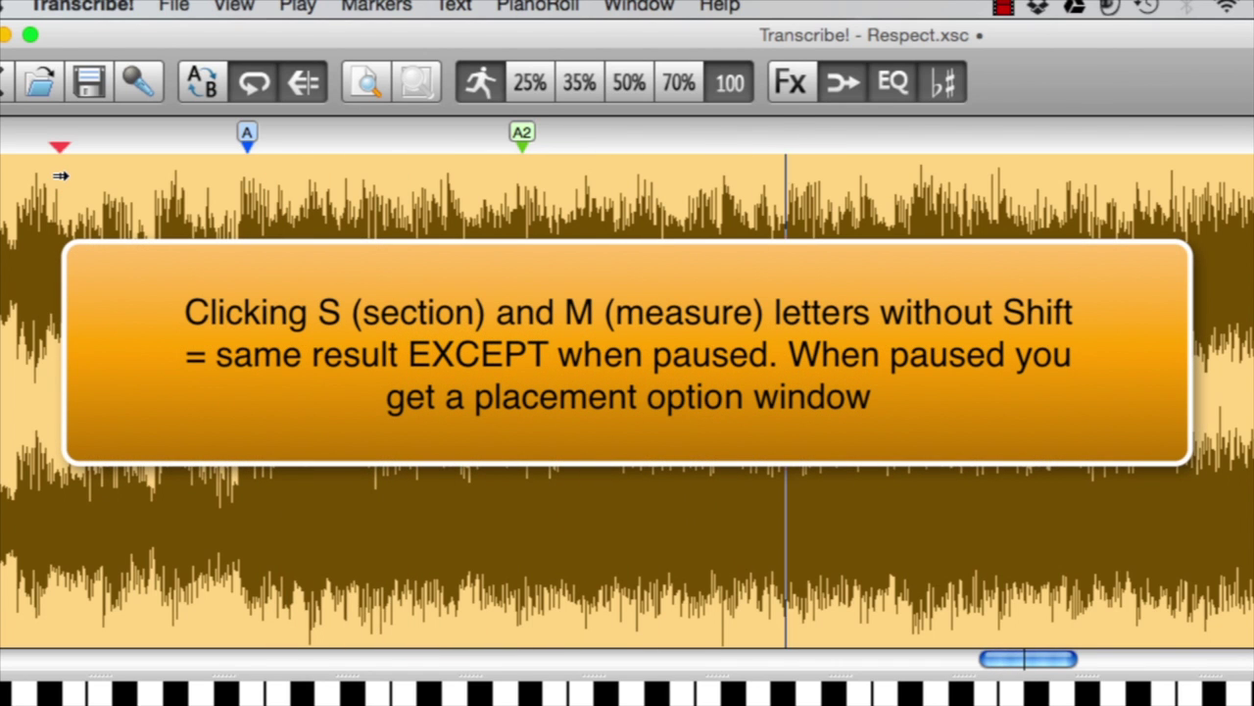
{"action": "key", "text": "m"}
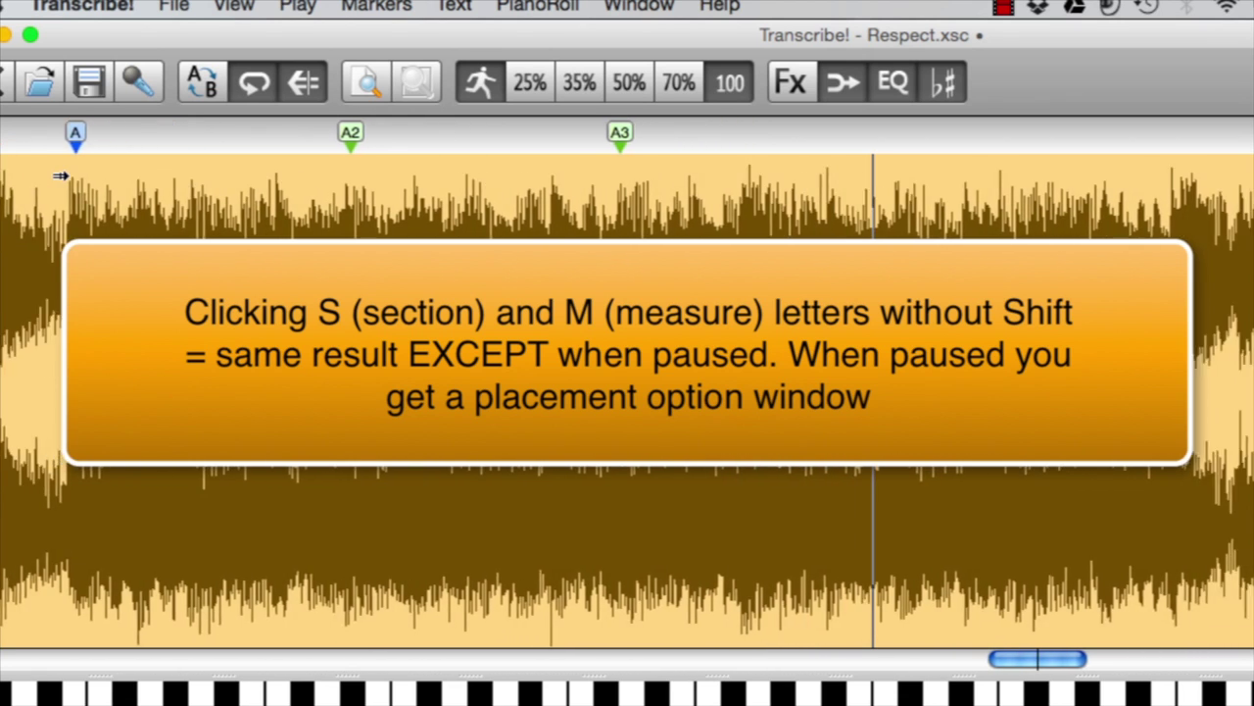
{"action": "key", "text": "m"}
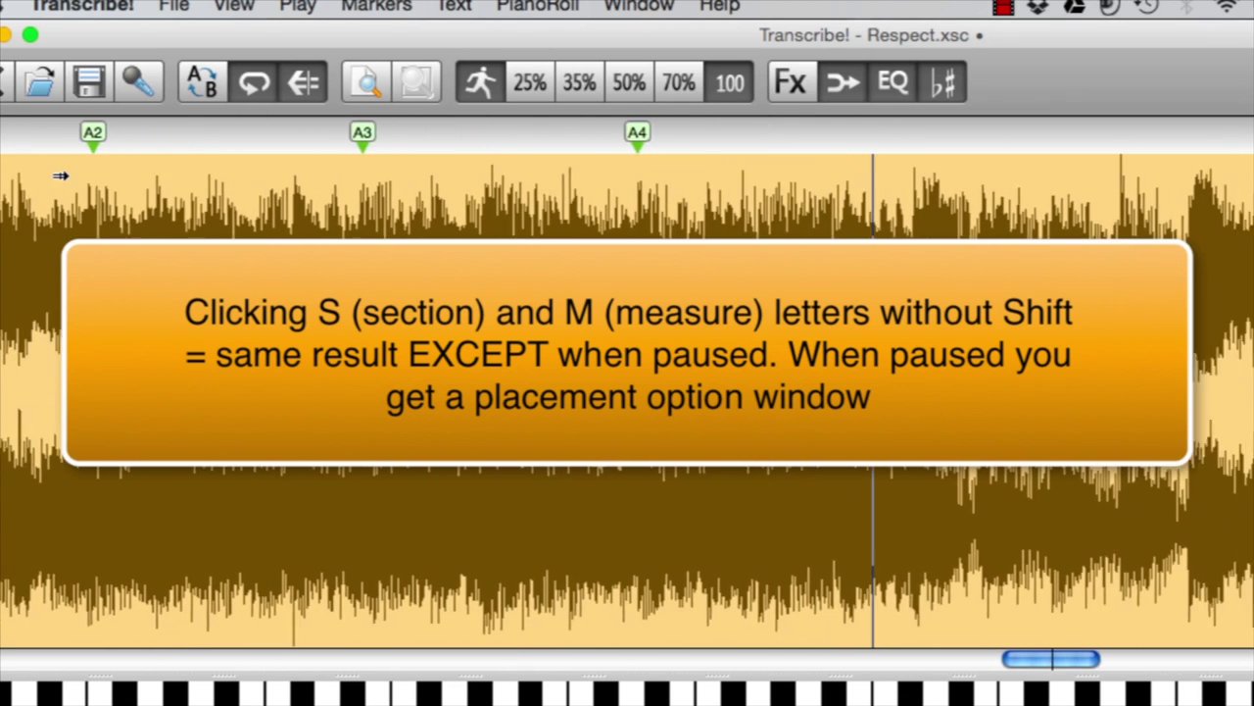
{"action": "key", "text": "m"}
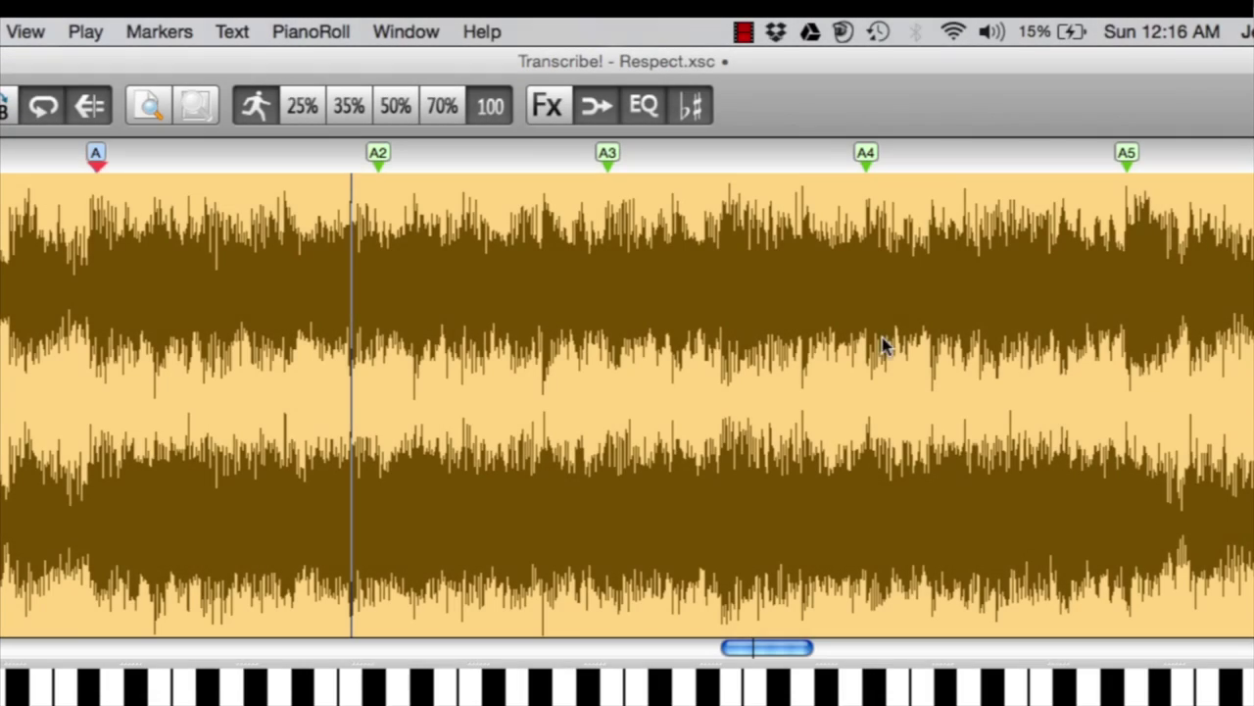
Move marker A2 slightly earlier onto the playhead, then jump back to marker A.
{"action": "left_click", "coordinate": [378, 154]}
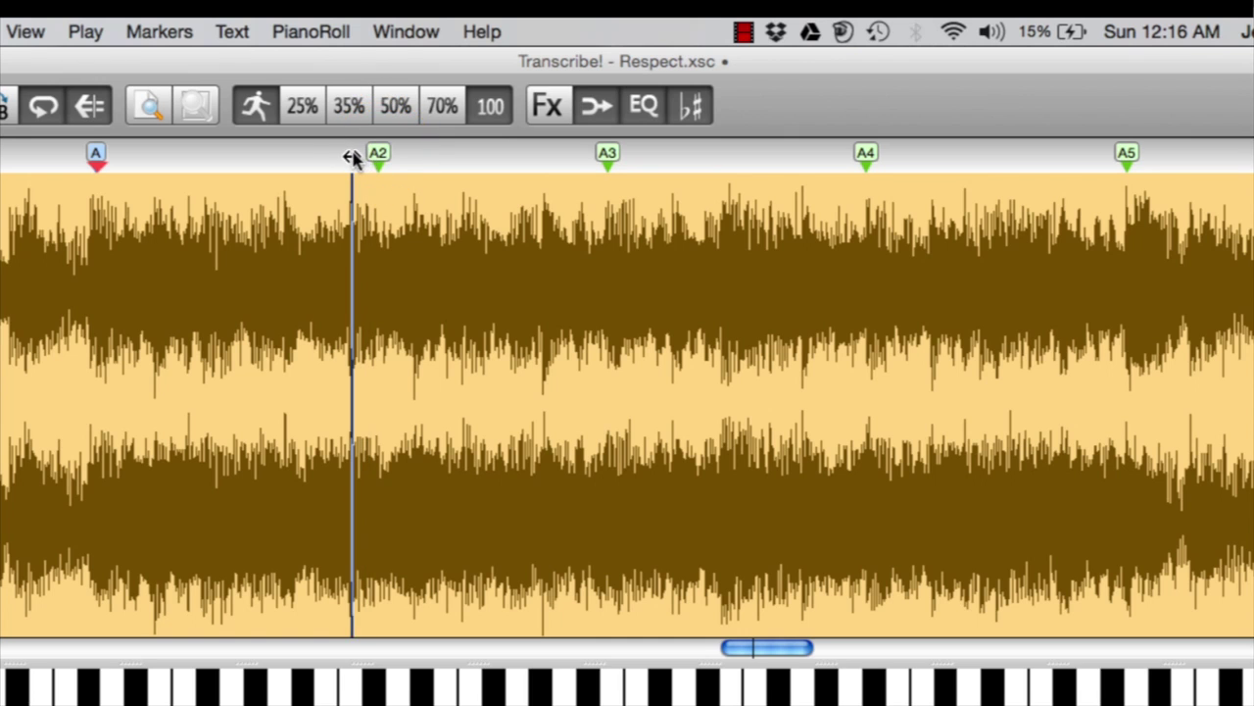
{"action": "left_click_drag", "start_coordinate": [352, 159], "coordinate": [354, 160]}
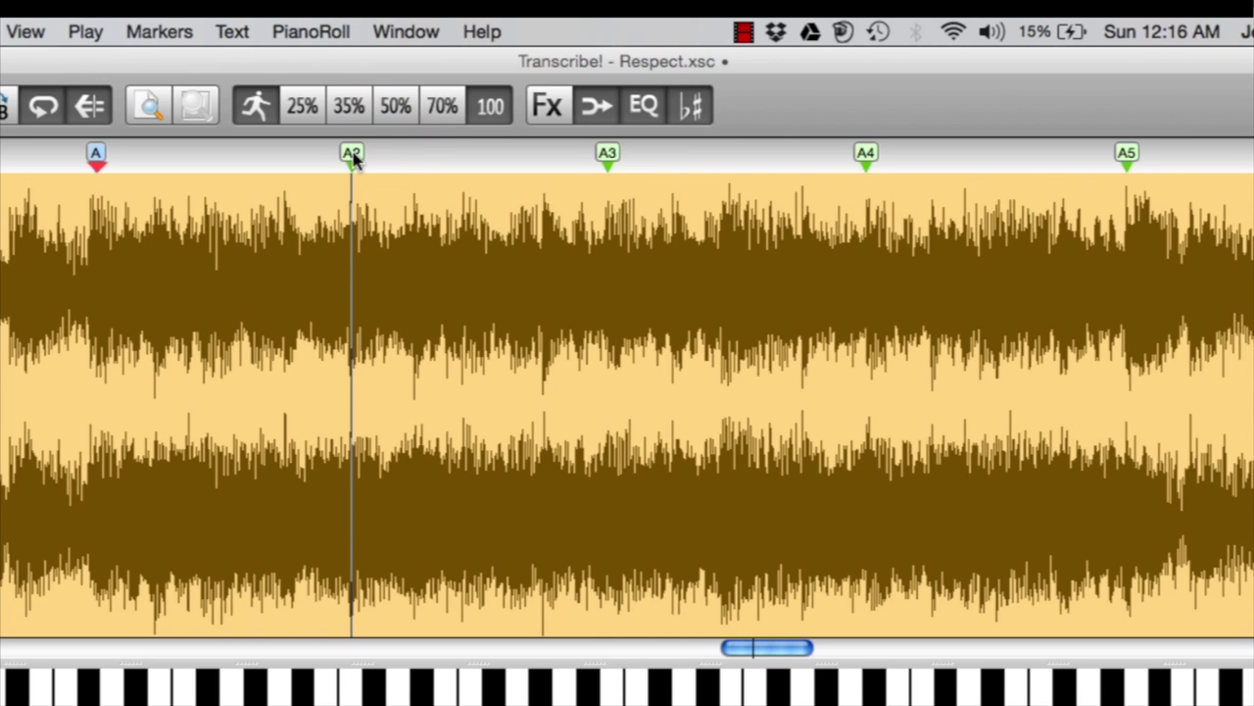
{"action": "left_click", "coordinate": [97, 187]}
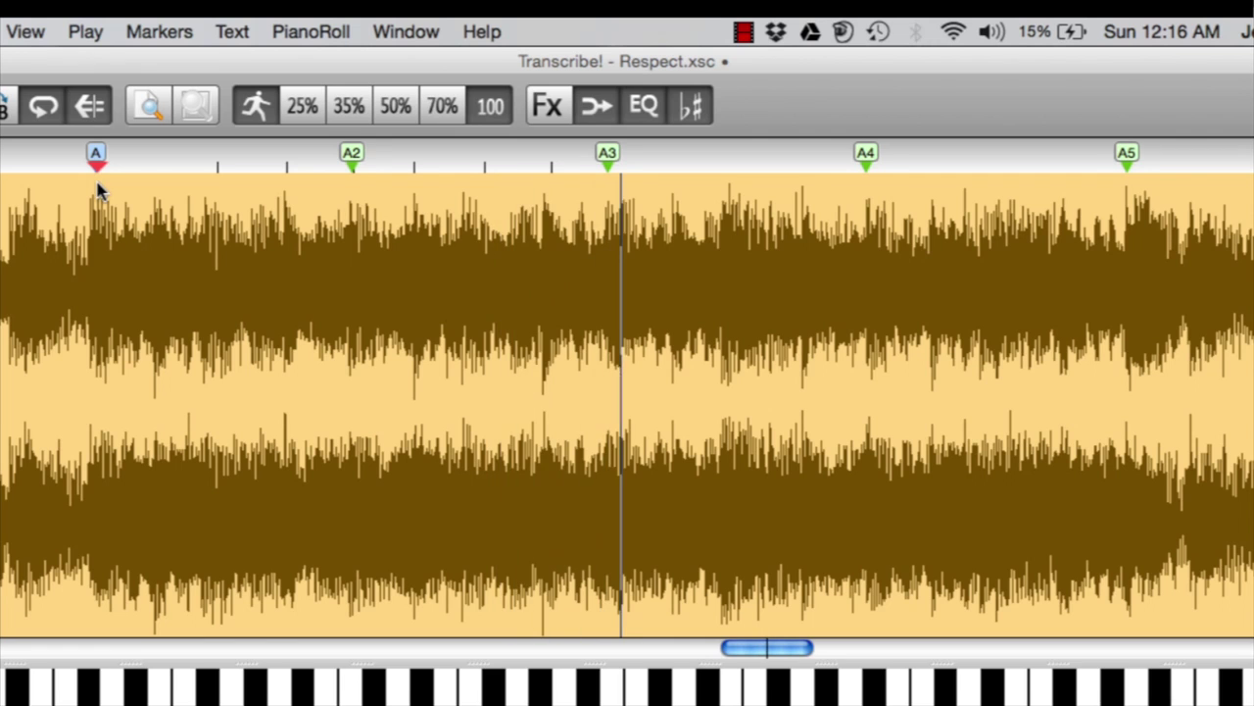
Edit marker A2 and change its label to 'VERSE'.
{"action": "left_click", "coordinate": [350, 164], "text": "ctrl"}
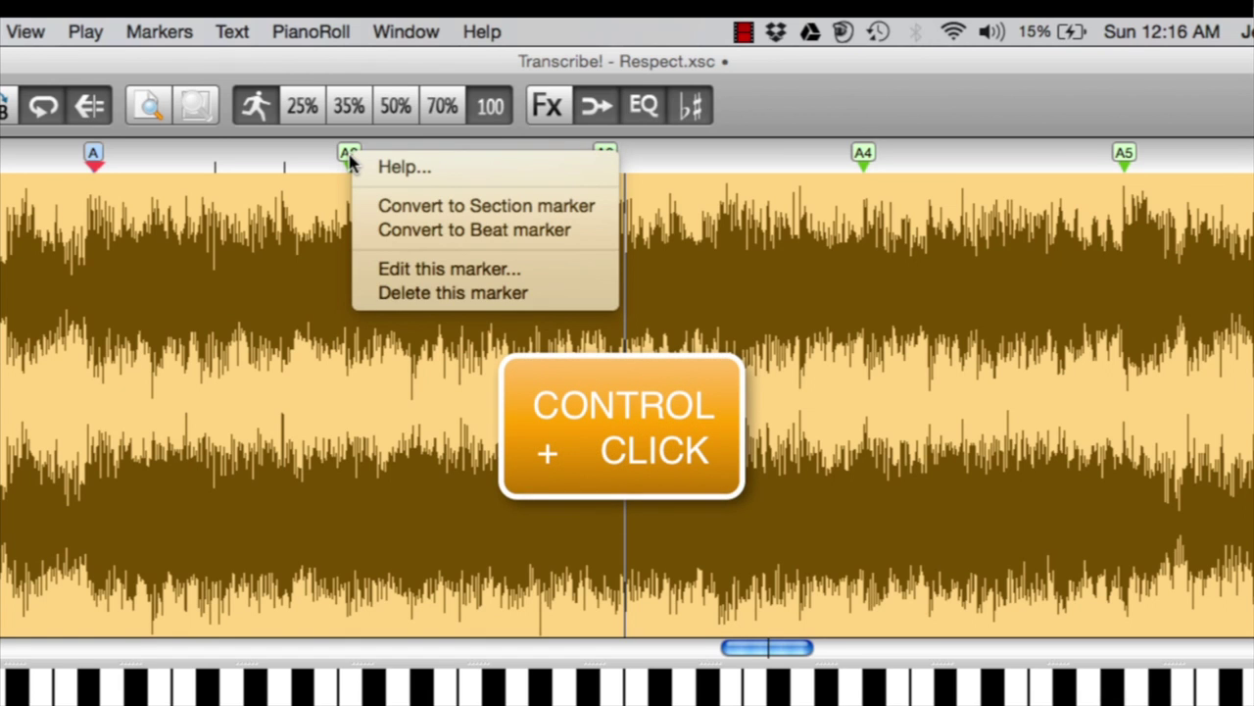
{"action": "left_click", "coordinate": [387, 268]}
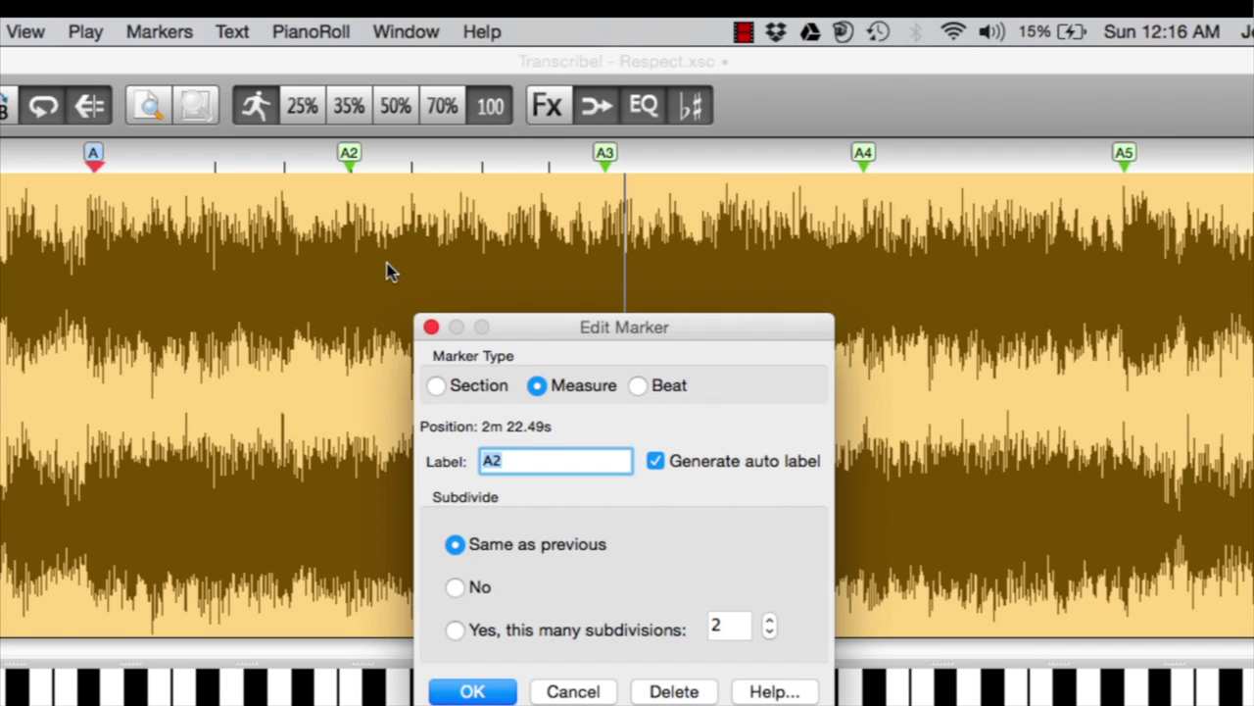
{"action": "type", "text": "VERSE"}
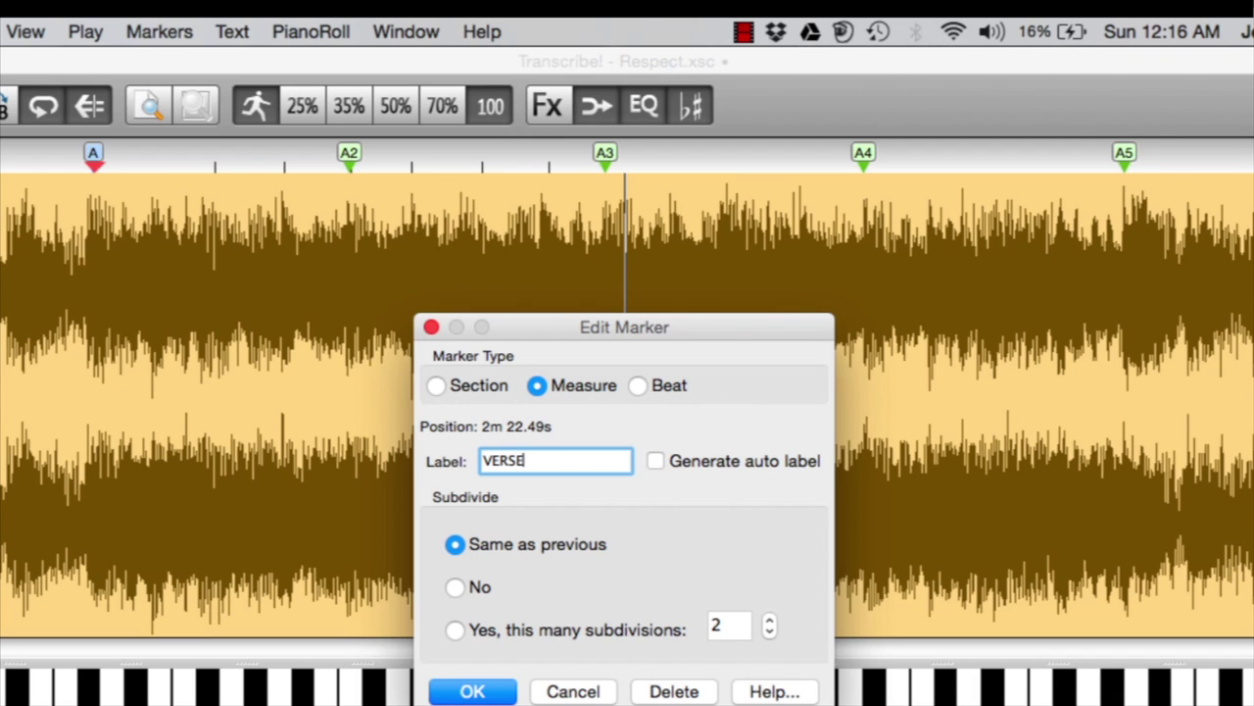
{"action": "left_click", "coordinate": [479, 691]}
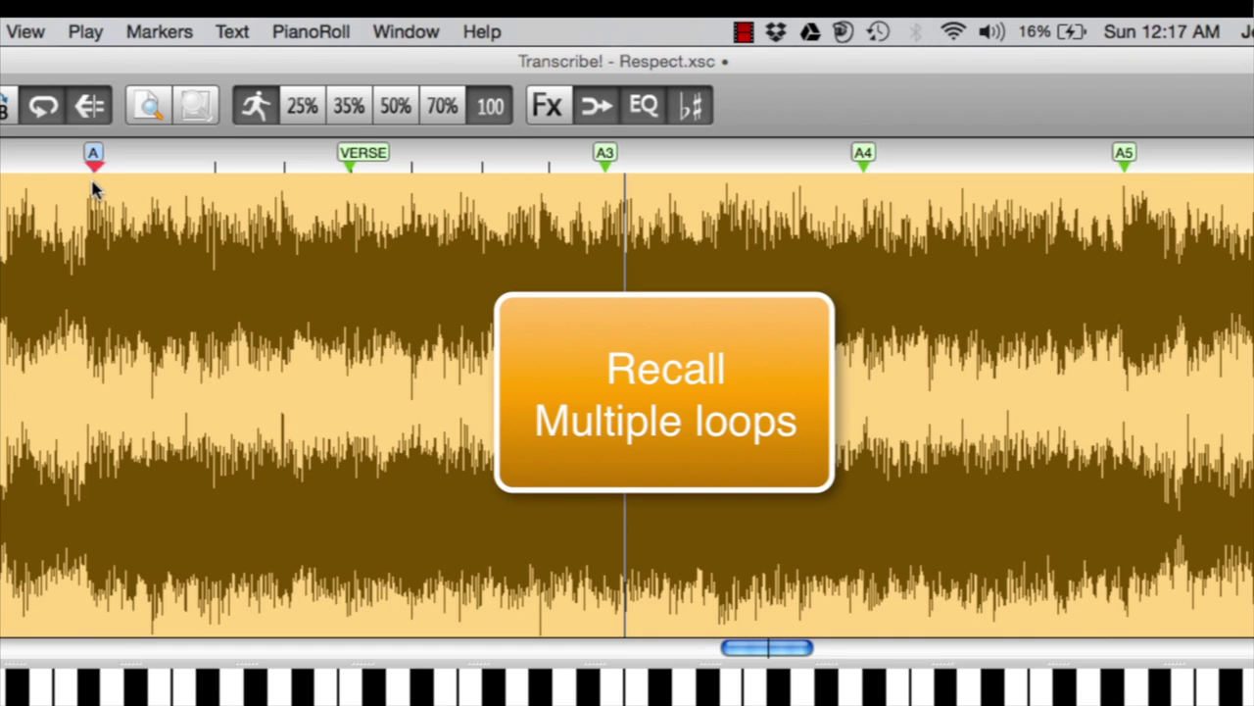
Select the stretch from marker A to VERSE and store it as loop 3.
{"action": "mouse_move", "coordinate": [93, 179]}
{"action": "left_mouse_down"}
{"action": "mouse_move", "coordinate": [316, 206]}
{"action": "mouse_move", "coordinate": [349, 226]}
{"action": "left_mouse_up"}
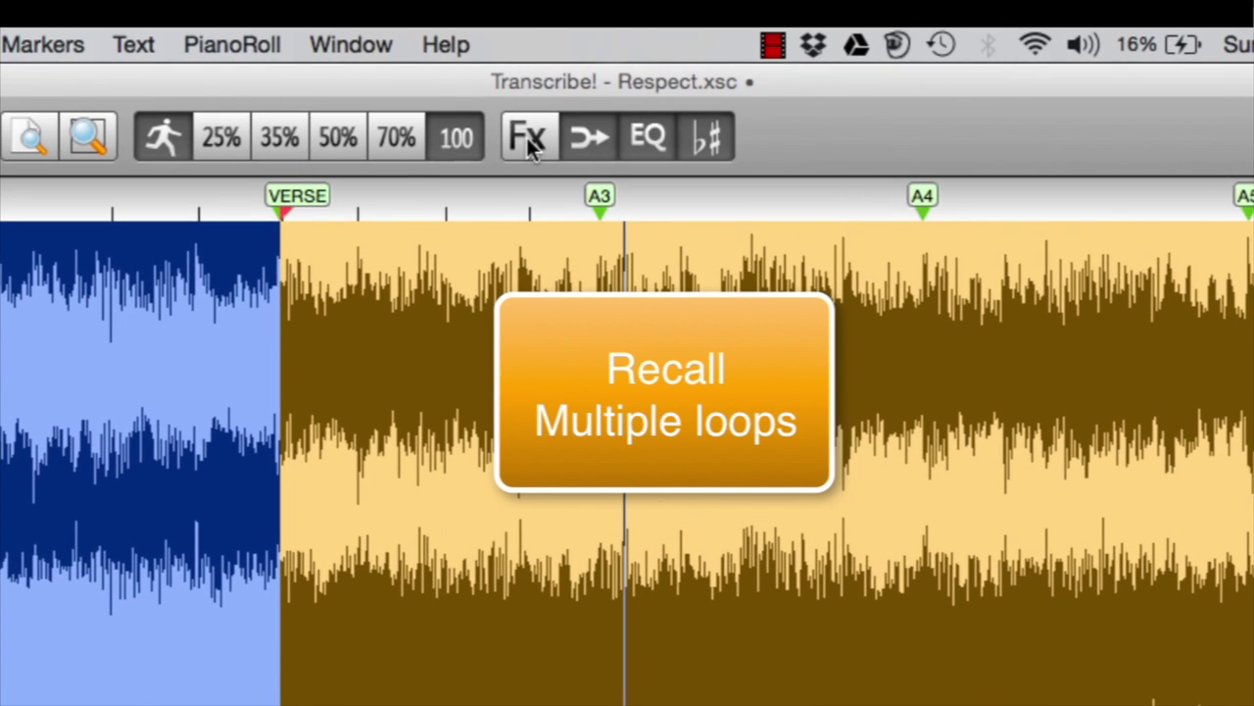
{"action": "left_click", "coordinate": [529, 142]}
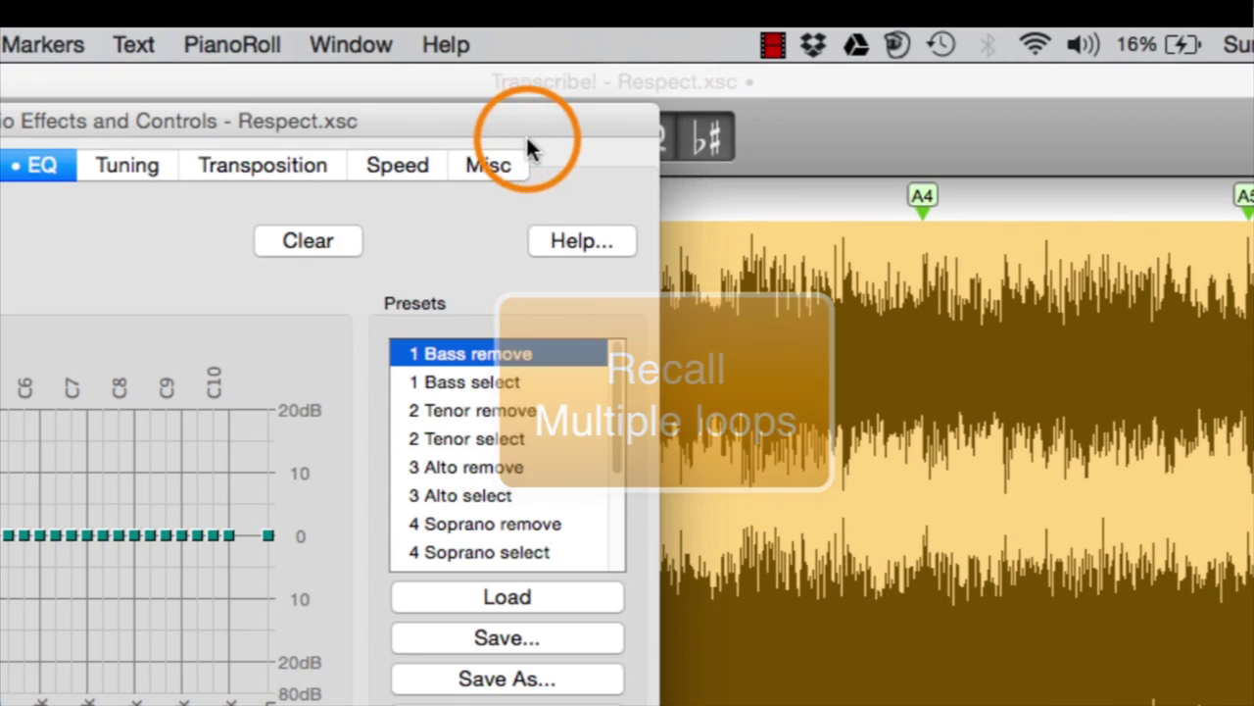
{"action": "left_click", "coordinate": [494, 165]}
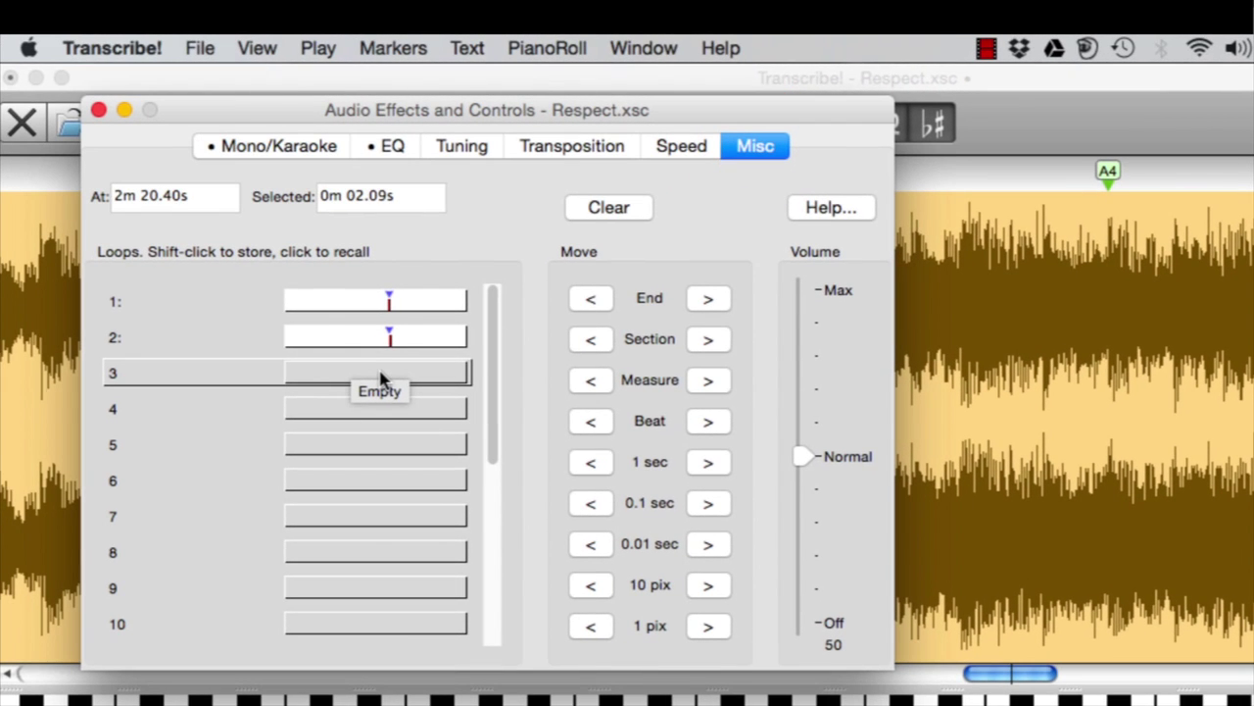
{"action": "left_click", "coordinate": [382, 379], "text": "shift"}
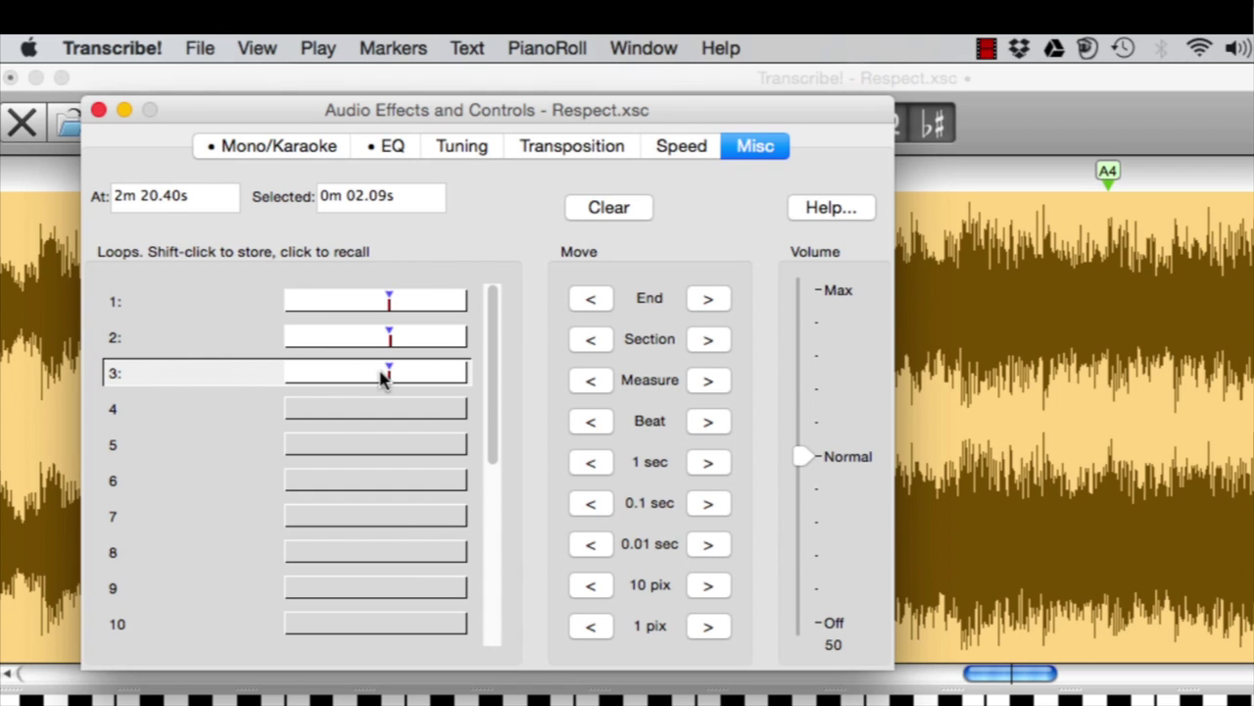
{"action": "left_click", "coordinate": [1022, 112]}
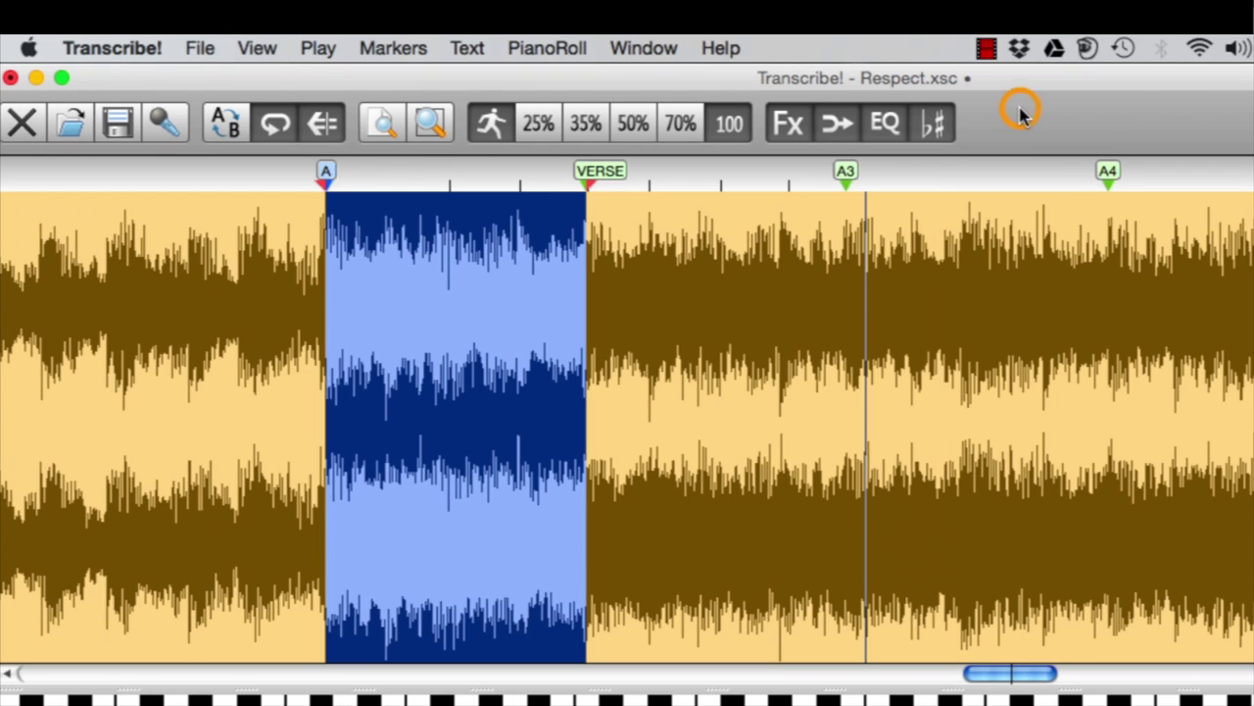
Select the stretch from VERSE toward A3 and store it as loop 4.
{"action": "left_click", "coordinate": [658, 272]}
{"action": "left_click_drag", "start_coordinate": [588, 203], "coordinate": [845, 221]}
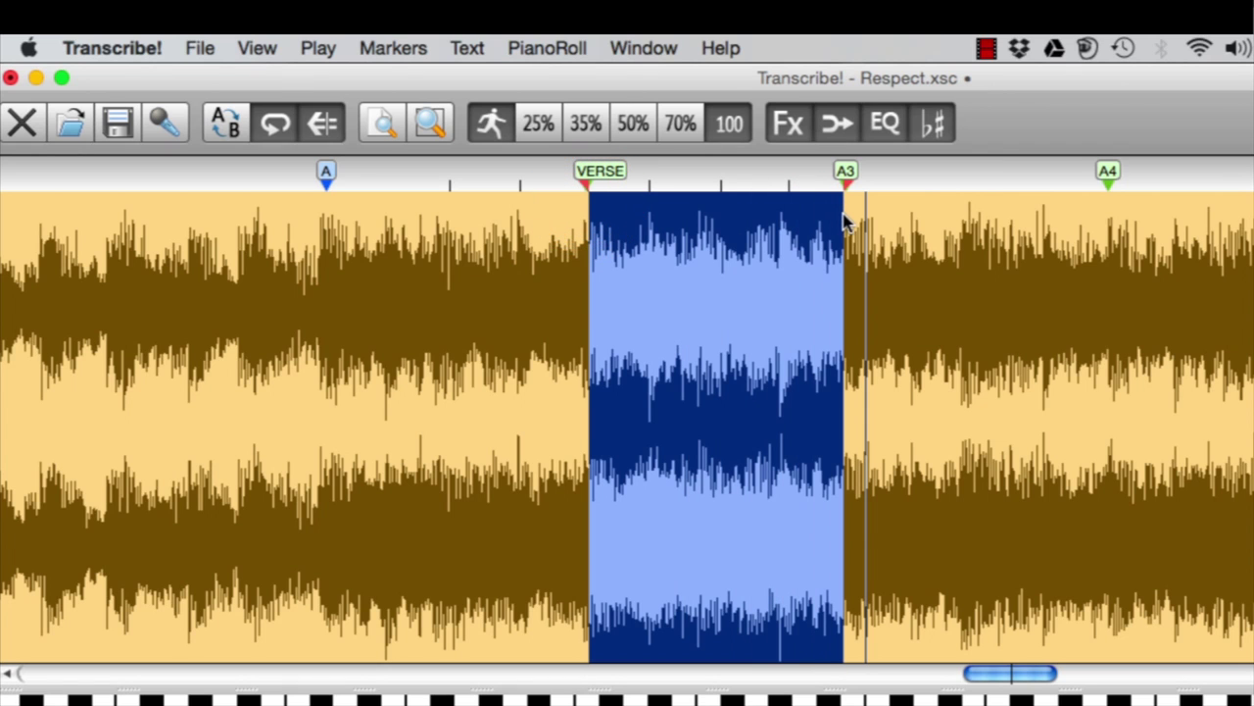
{"action": "left_click", "coordinate": [791, 130]}
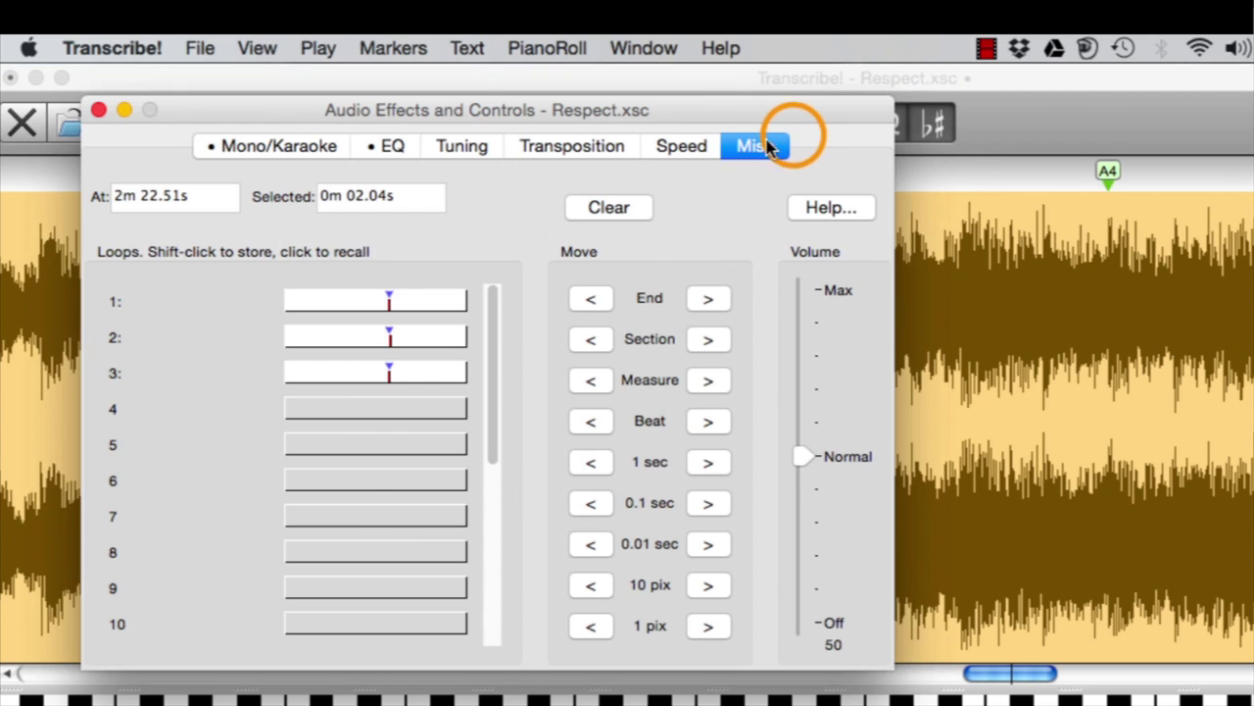
{"action": "left_click", "coordinate": [384, 412], "text": "shift"}
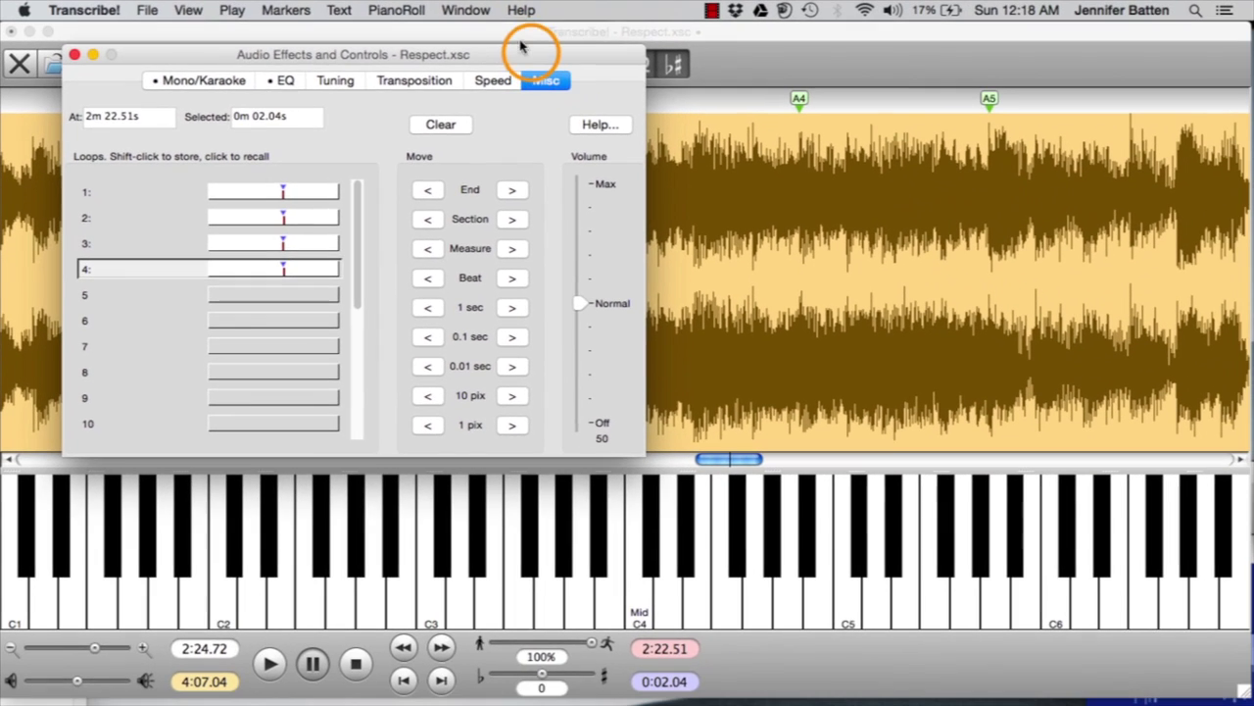
Recall loop 3, then loop 4, then loop 3 again from the stored loops.
{"action": "left_click_drag", "start_coordinate": [532, 51], "coordinate": [537, 309]}
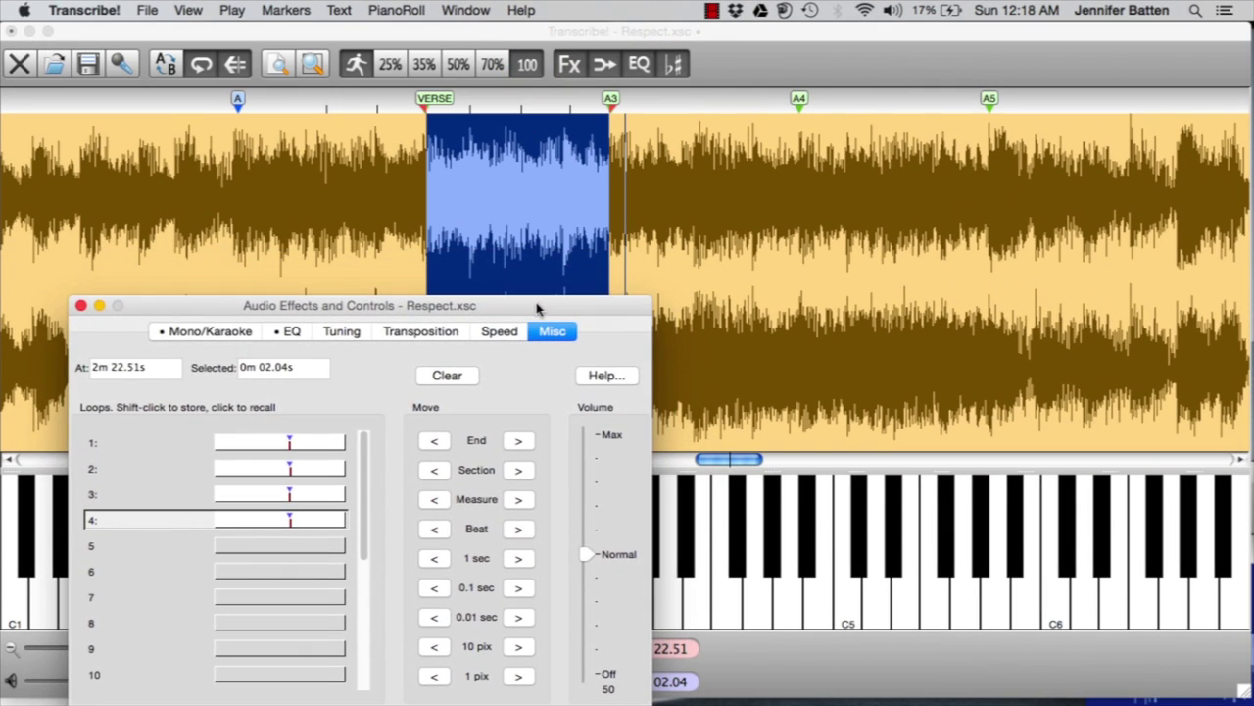
{"action": "left_click", "coordinate": [311, 494]}
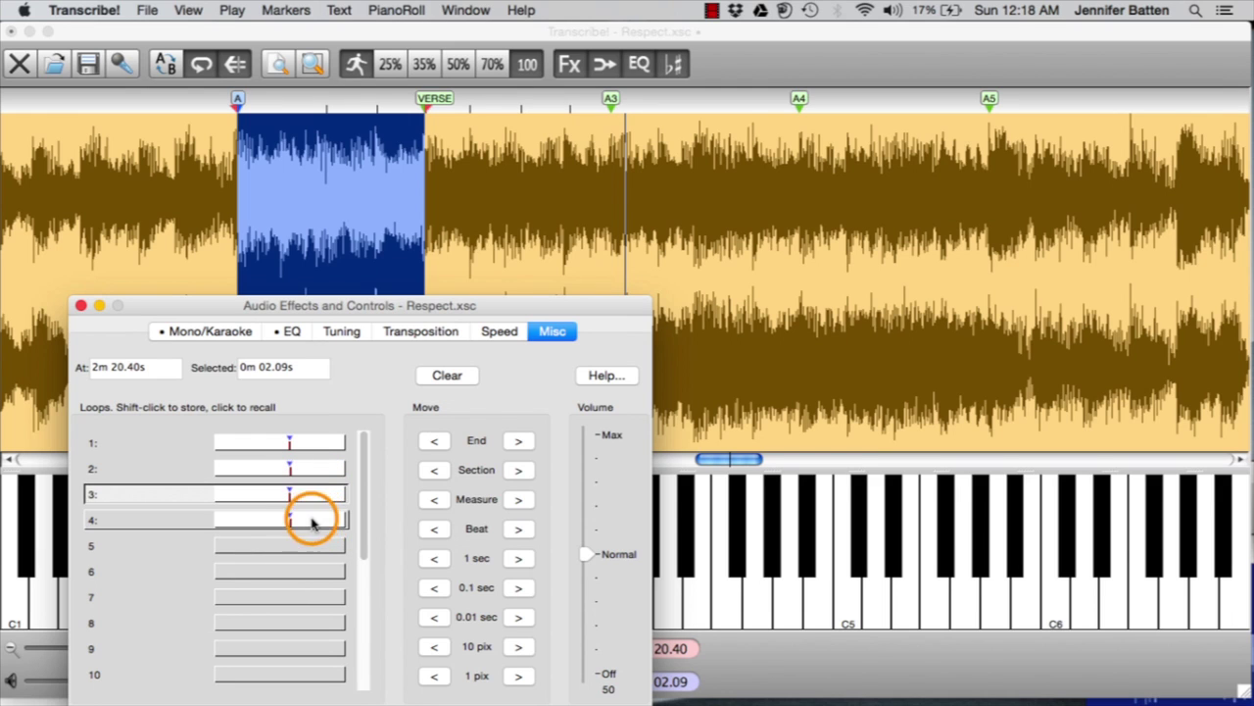
{"action": "left_click", "coordinate": [312, 520]}
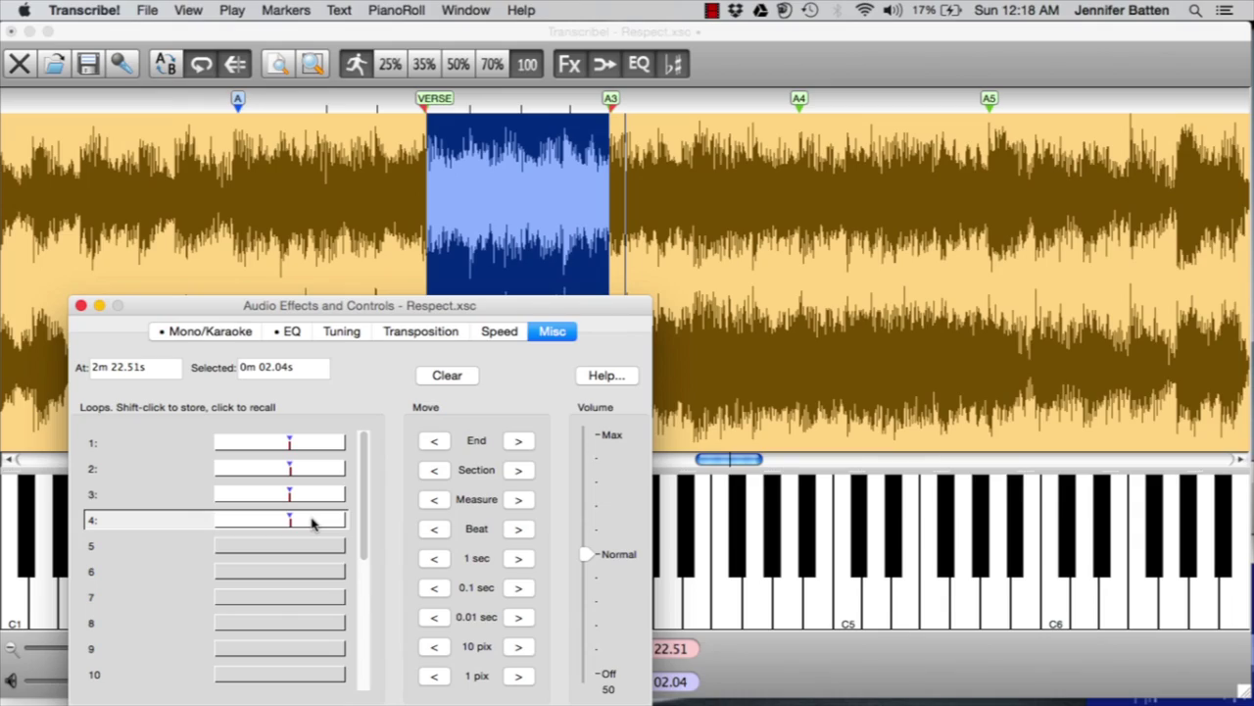
{"action": "left_click", "coordinate": [311, 495]}
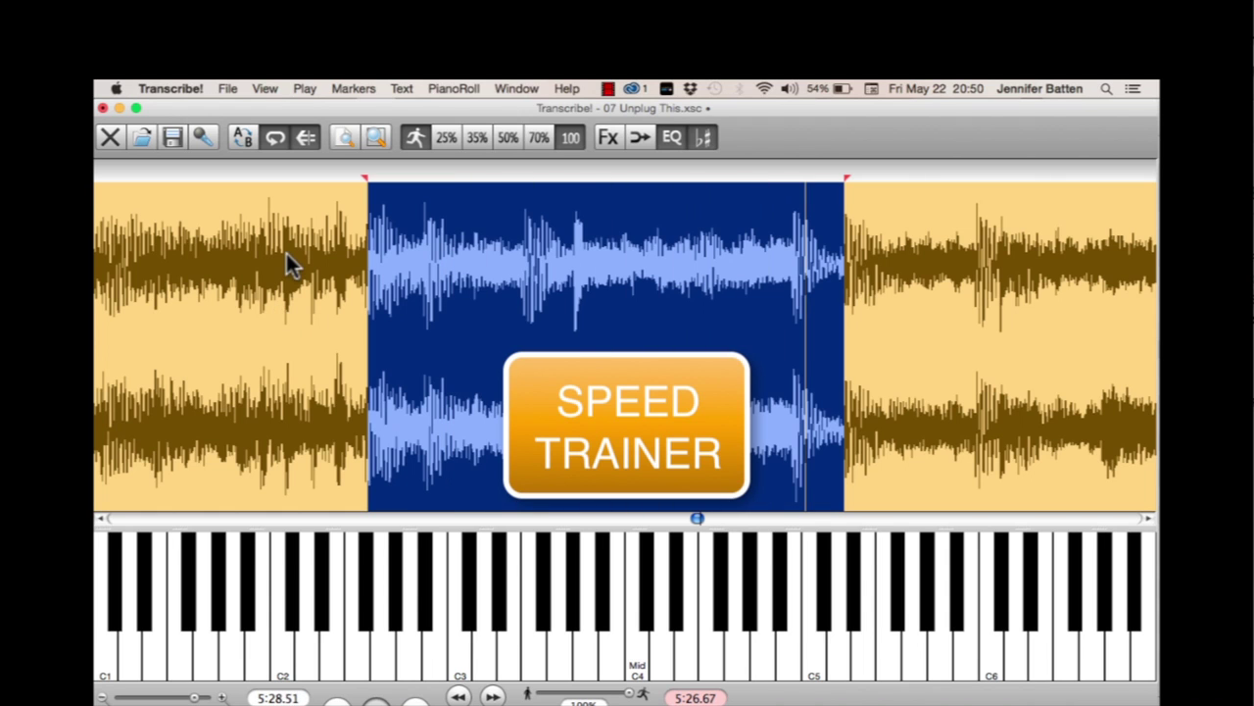
Configure Play > Speed Up to go from 50% to 100% in 10% steps.
{"action": "left_click", "coordinate": [305, 88]}
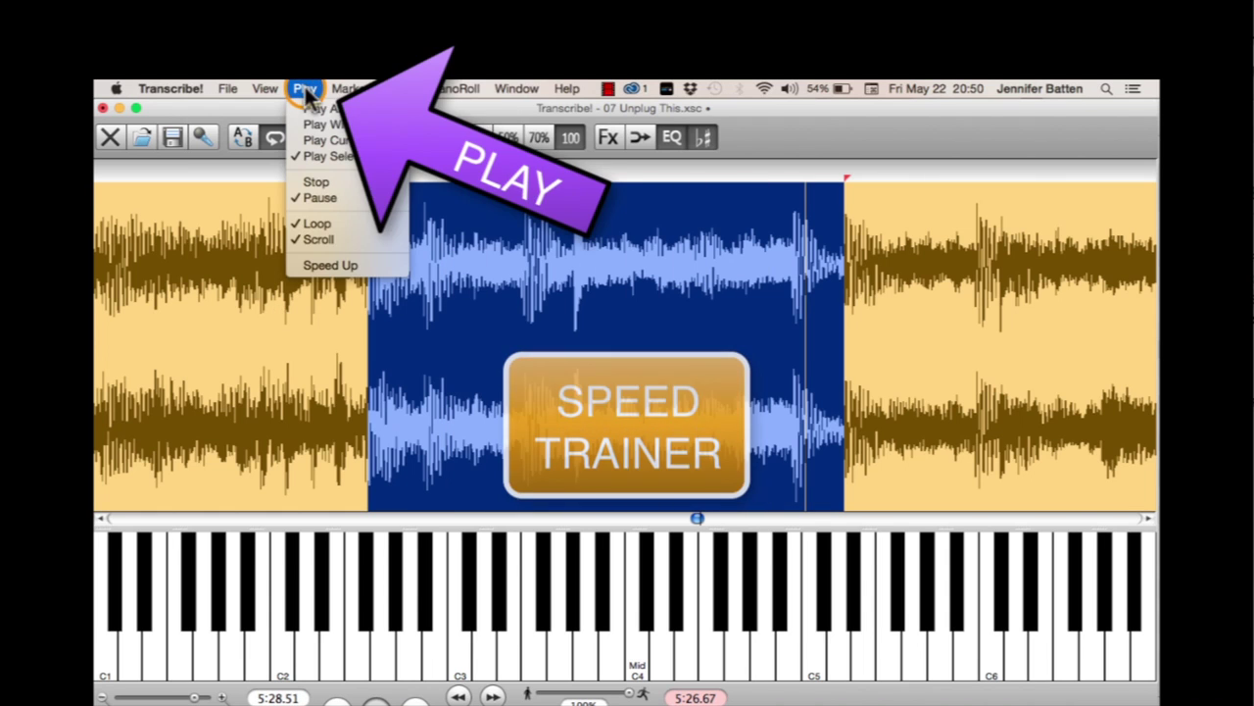
{"action": "left_click", "coordinate": [356, 264]}
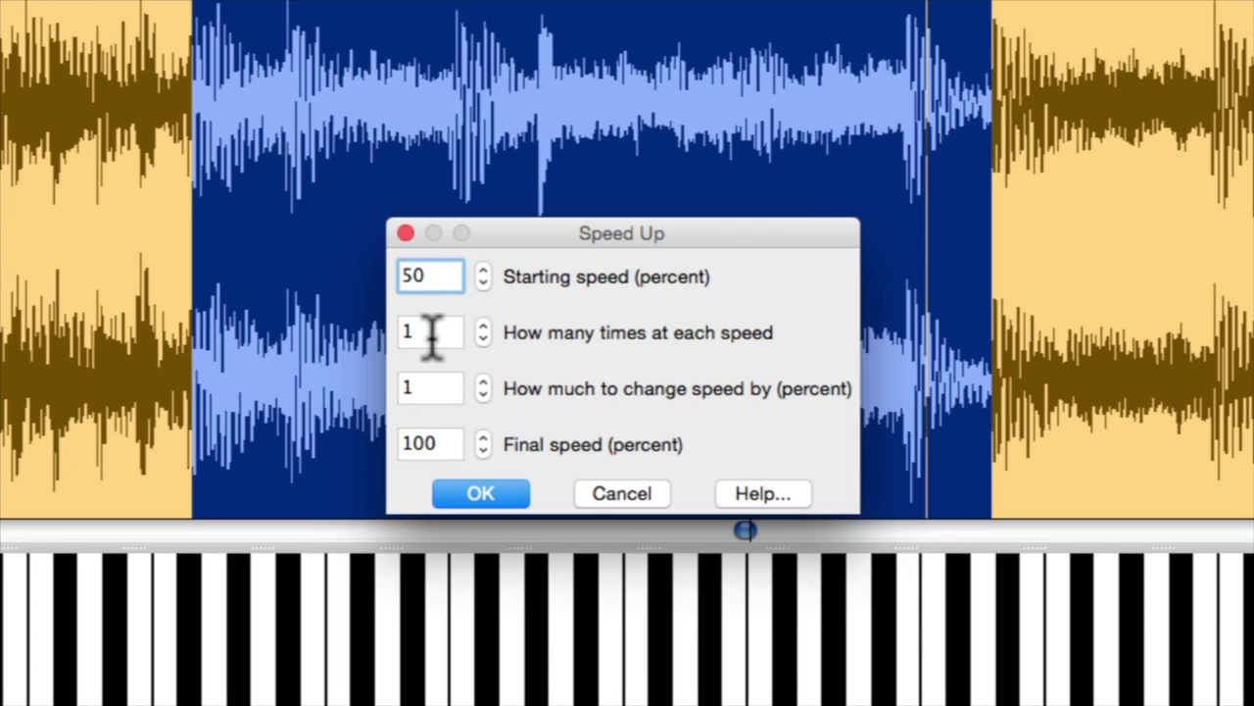
{"action": "left_click", "coordinate": [434, 385]}
{"action": "type", "text": "0"}
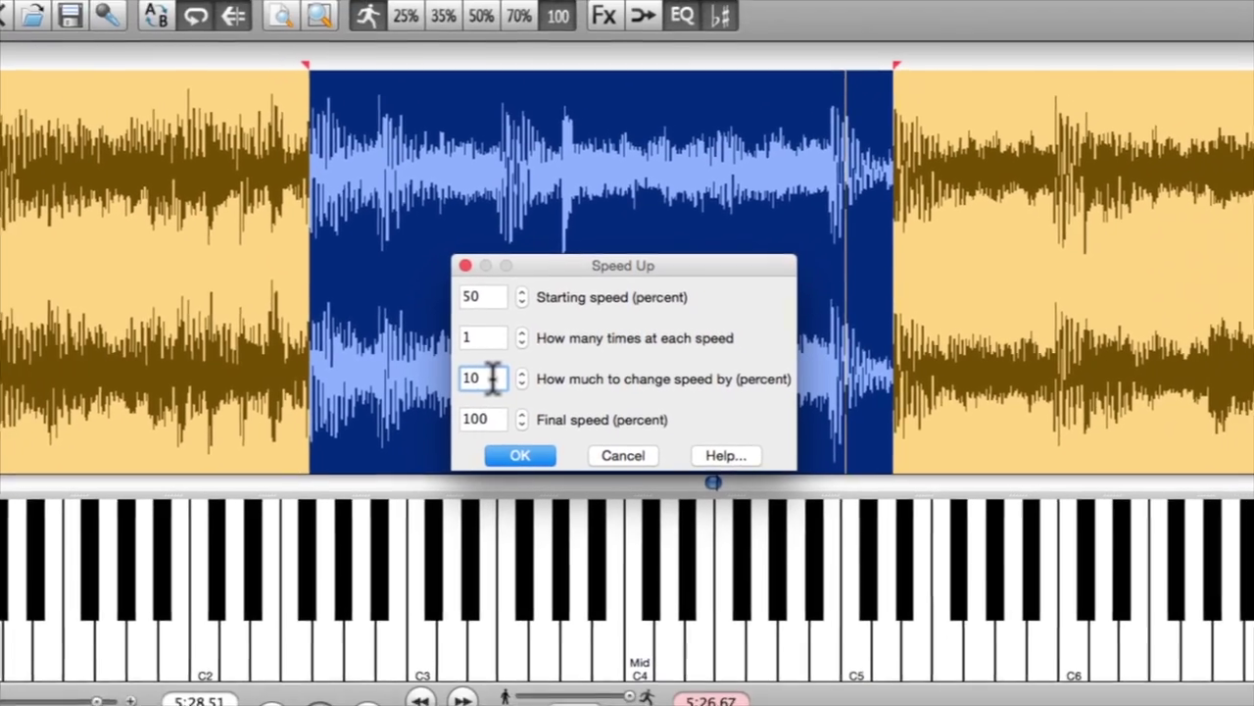
{"action": "left_click", "coordinate": [520, 455]}
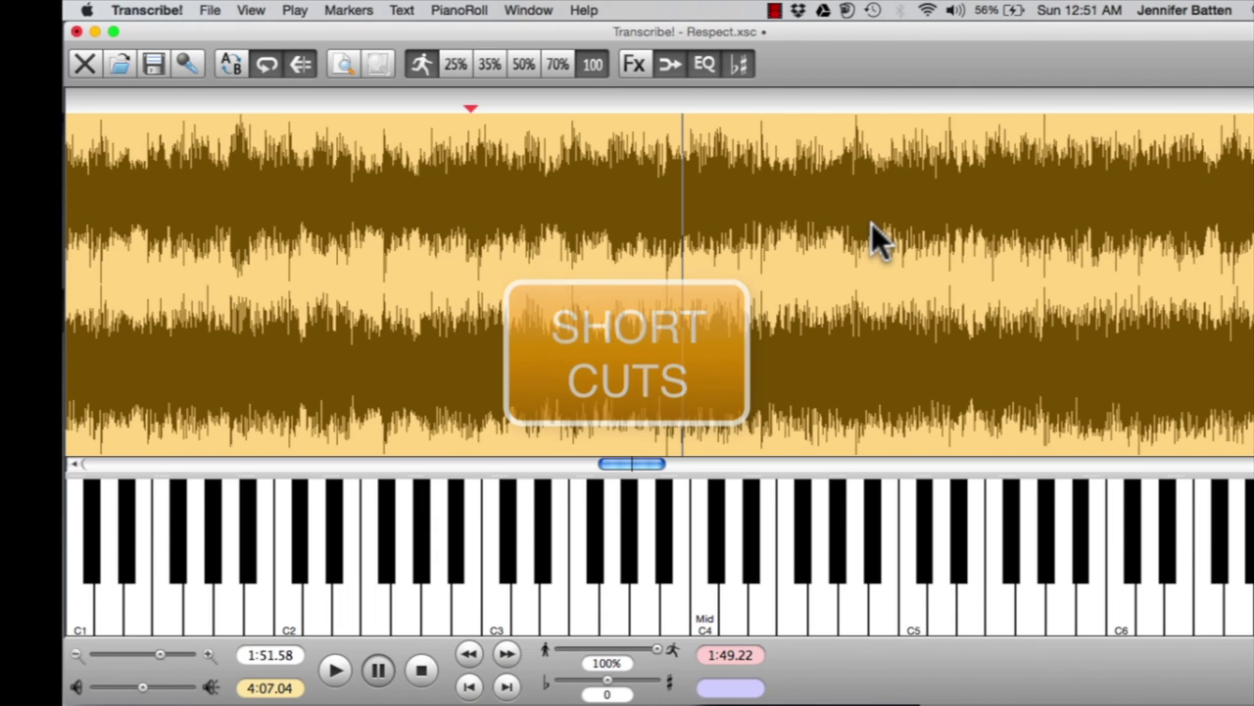
Start and stop playback twice to reach a pause point in the song.
{"action": "key", "text": "space"}
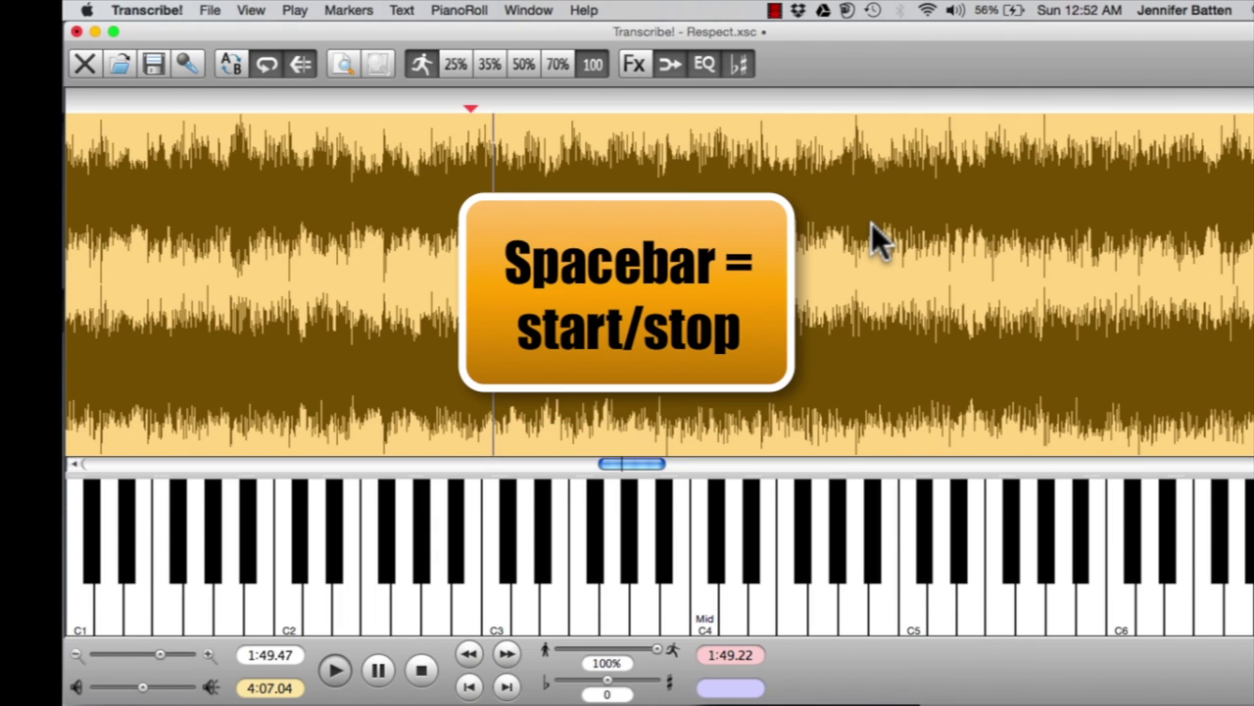
{"action": "key", "text": "space"}
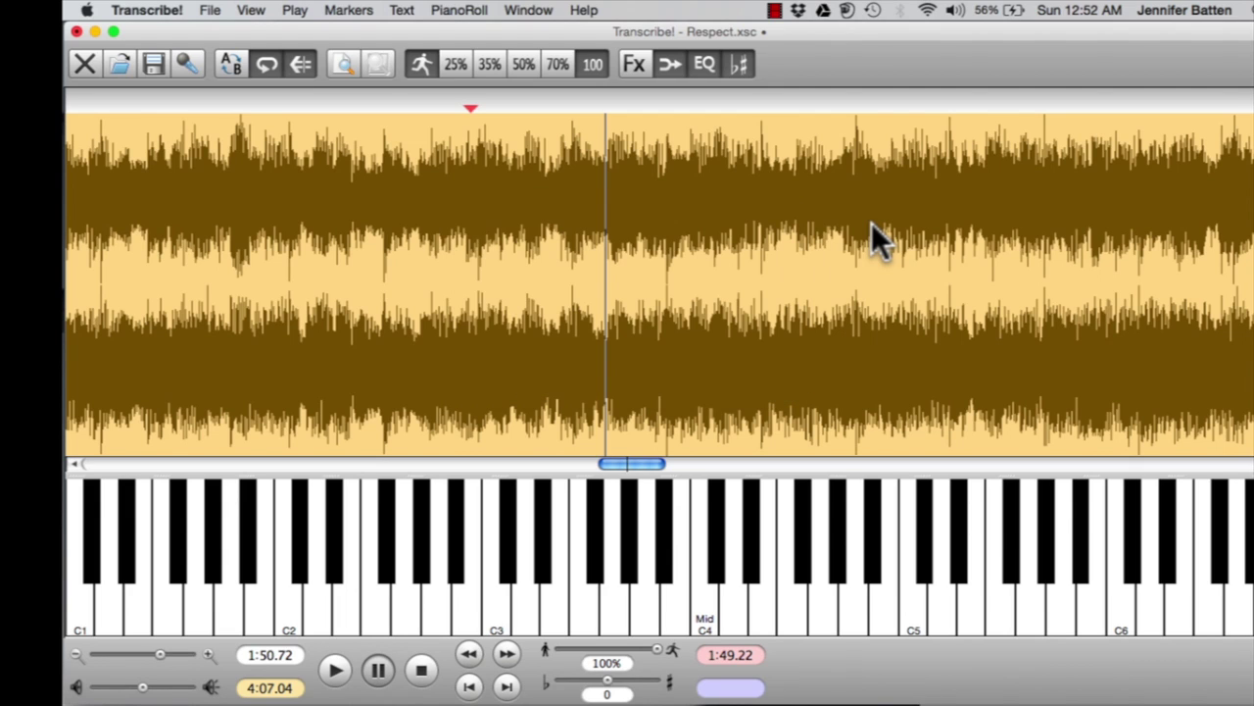
{"action": "key", "text": "space"}
{"action": "key", "text": "space"}
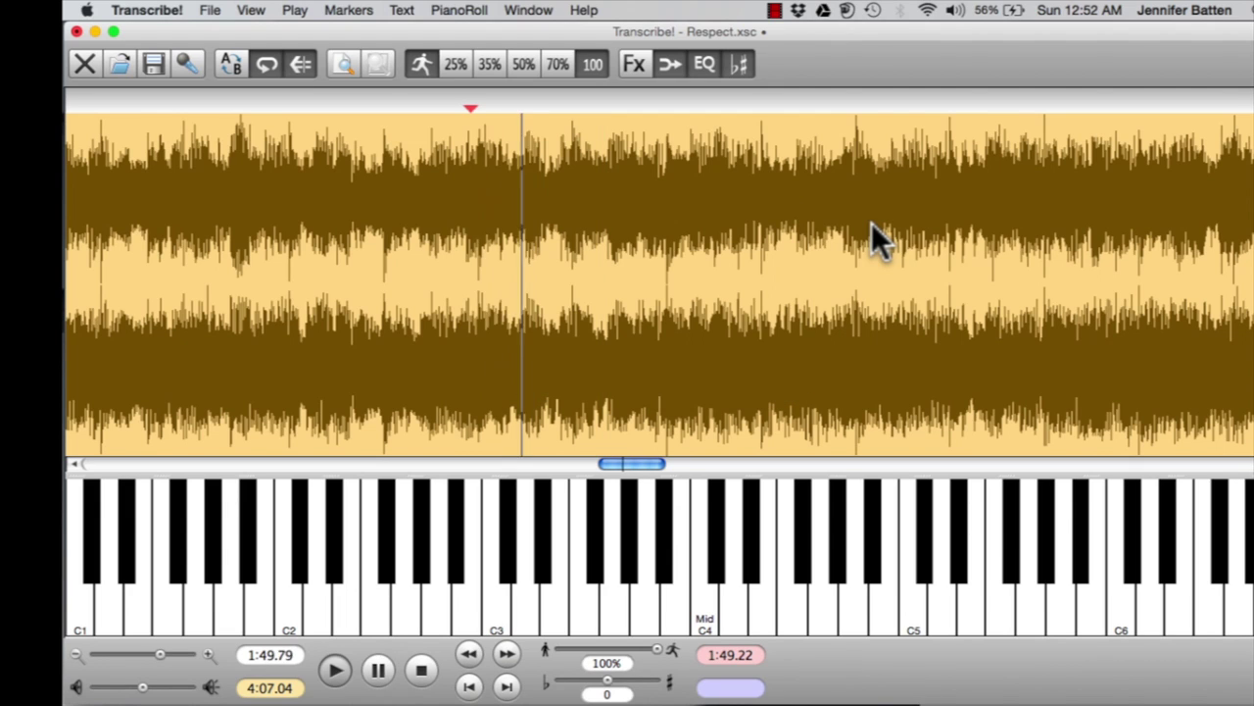
{"action": "key", "text": "space"}
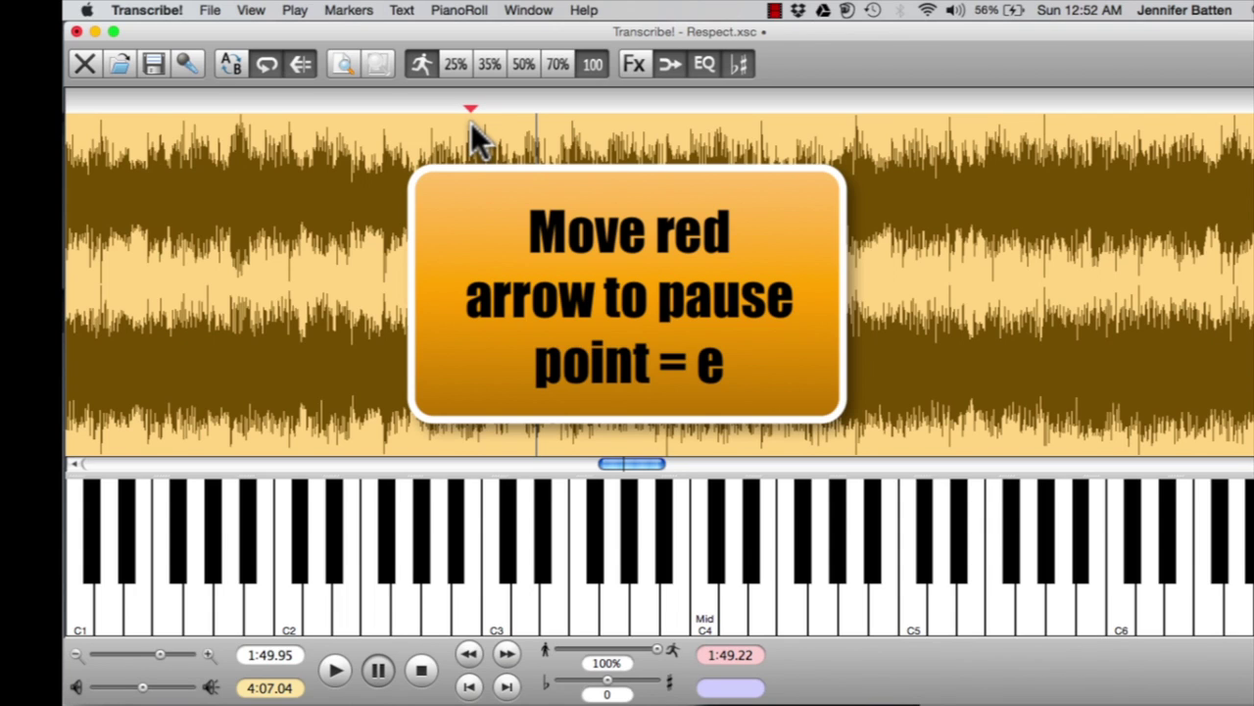
Set the start point to the 1:49.95 pause position with E, replay, and resume from the pause.
{"action": "key", "text": "e"}
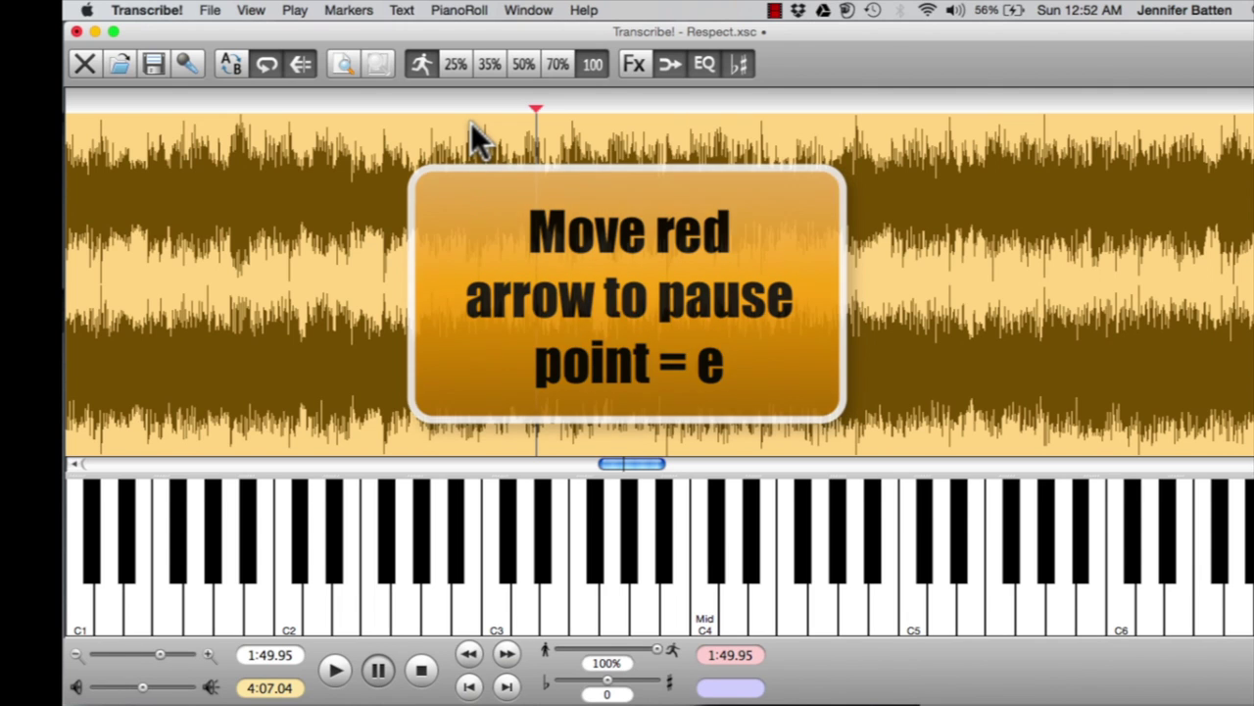
{"action": "key", "text": "space"}
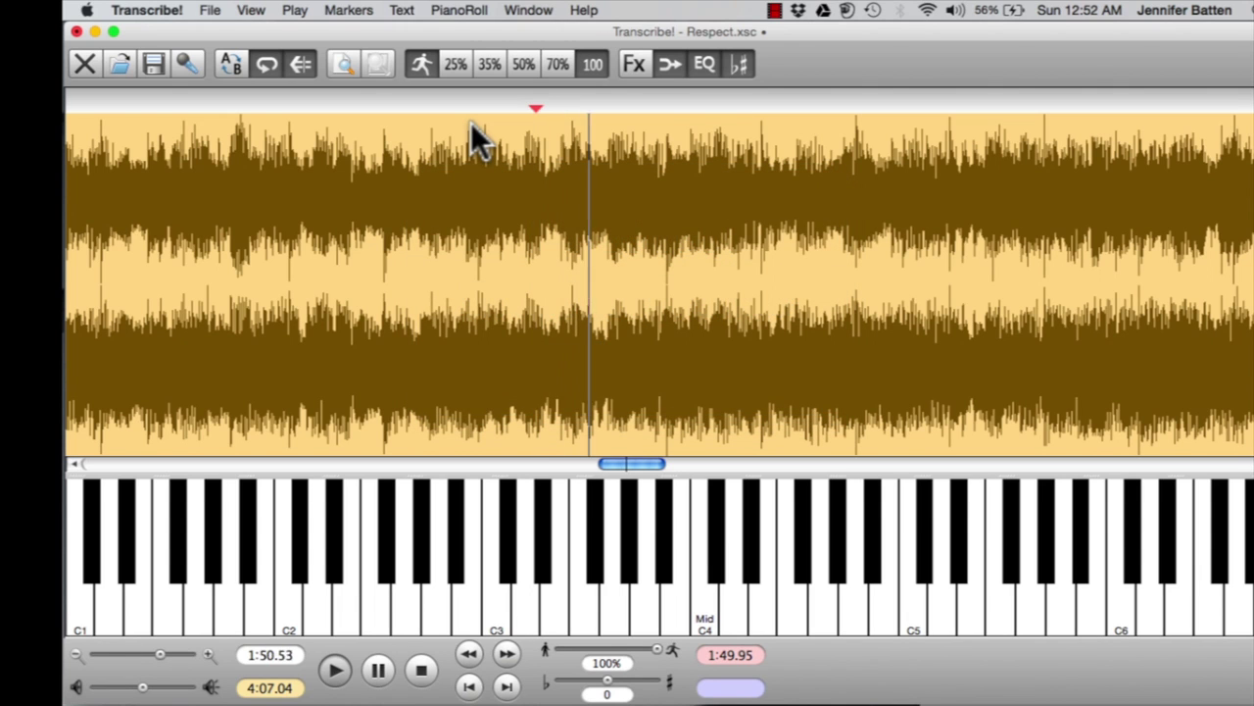
{"action": "key", "text": "space"}
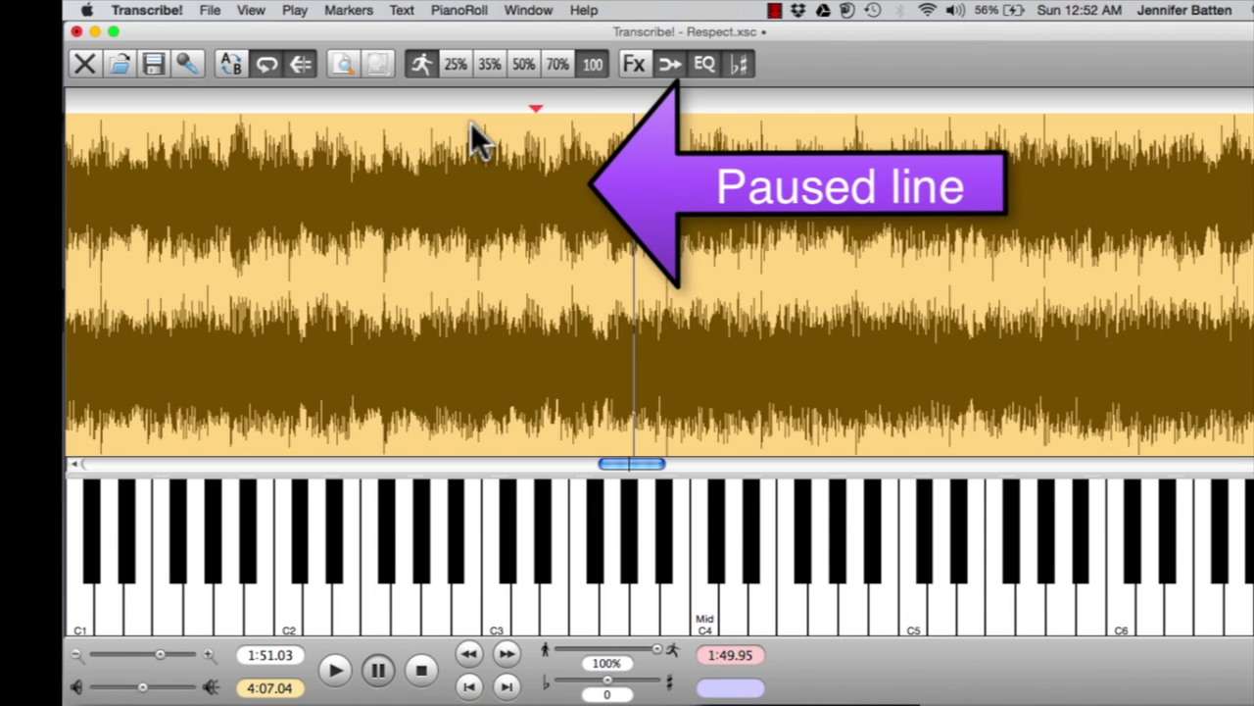
{"action": "key", "text": "comma"}
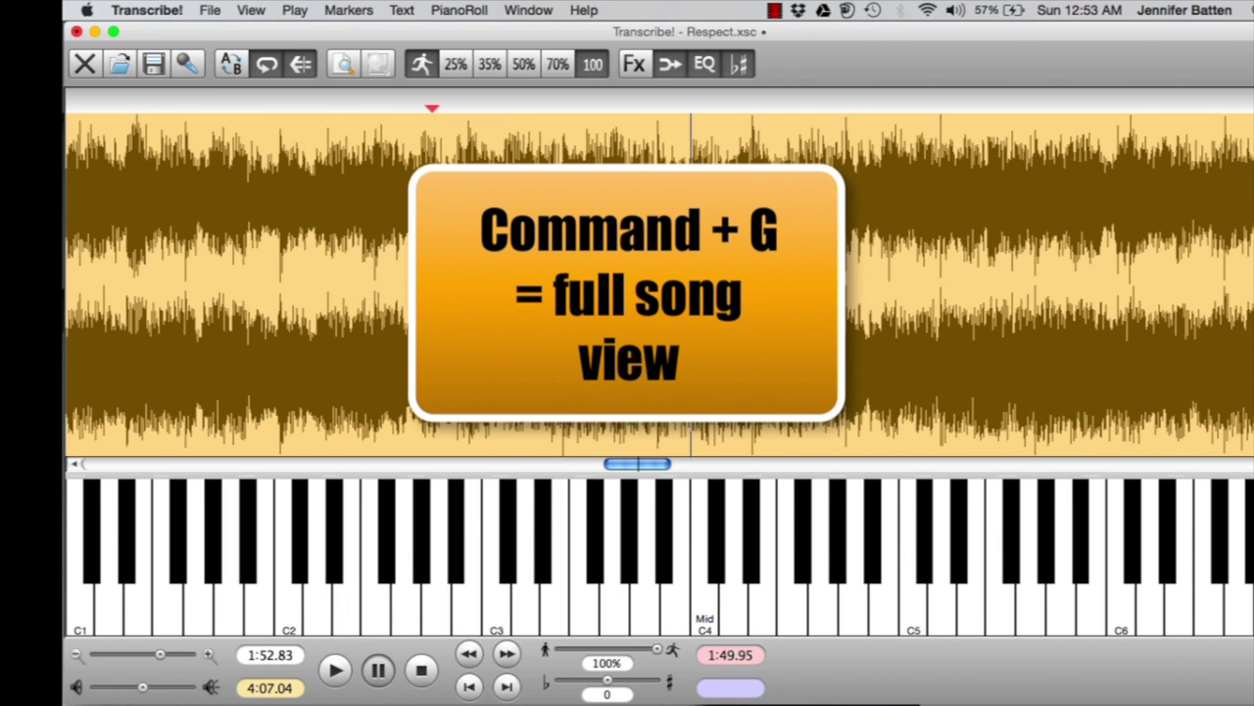
From the full-song view, select a short passage of Respect, zoom to fit it, and nudge its start edge.
{"action": "key", "text": "super+g"}
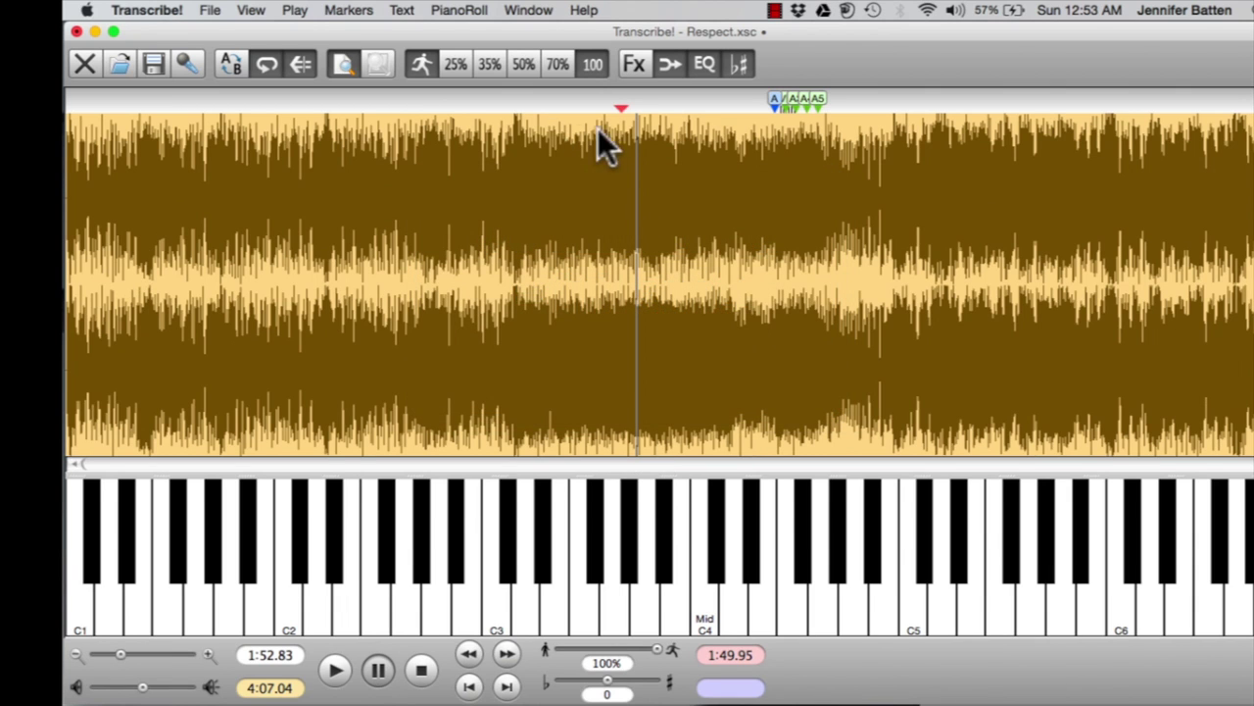
{"action": "left_click_drag", "start_coordinate": [618, 124], "coordinate": [708, 133]}
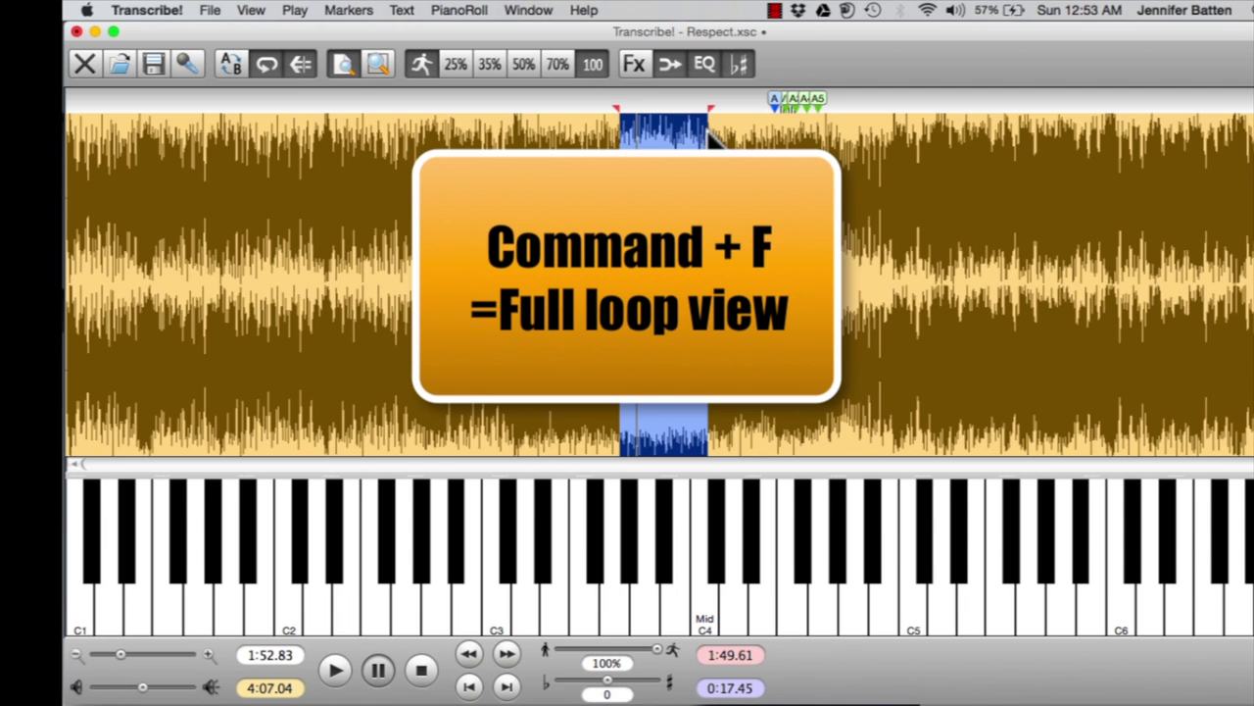
{"action": "key", "text": "super+f"}
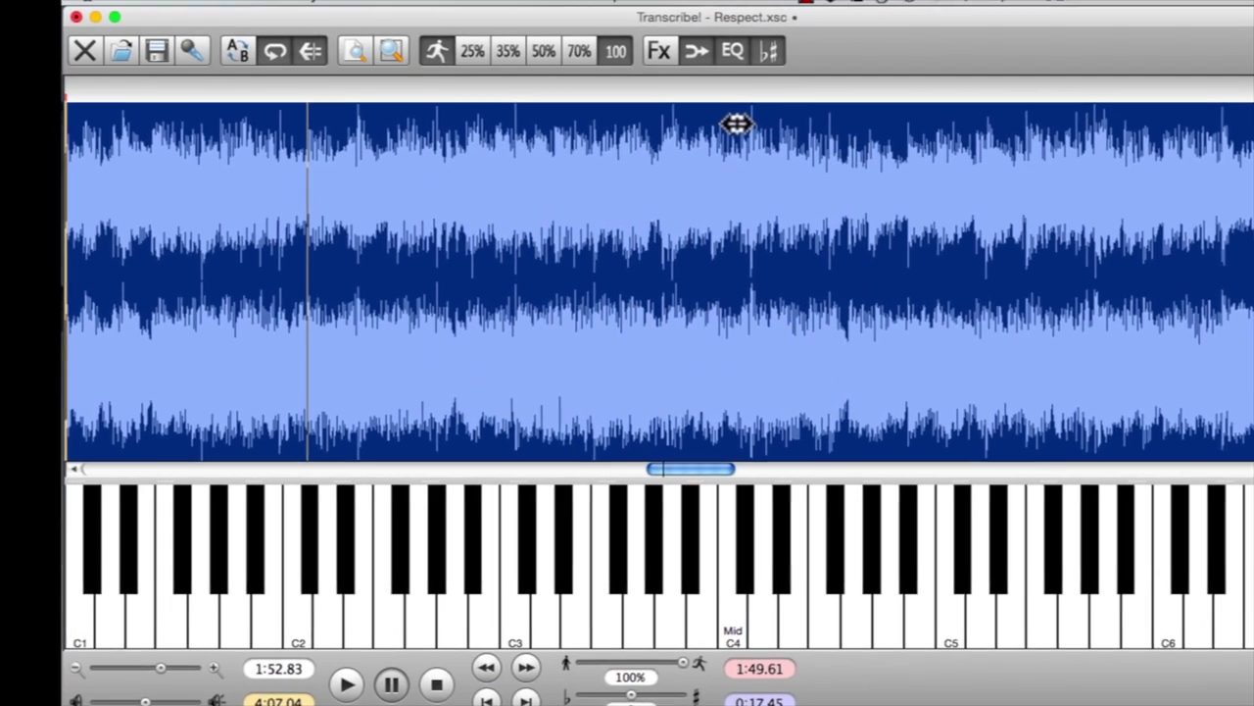
{"action": "key", "text": "Right"}
{"action": "key", "text": "Right"}
{"action": "key", "text": "Right"}
{"action": "key", "text": "Right"}
{"action": "key", "text": "Right"}
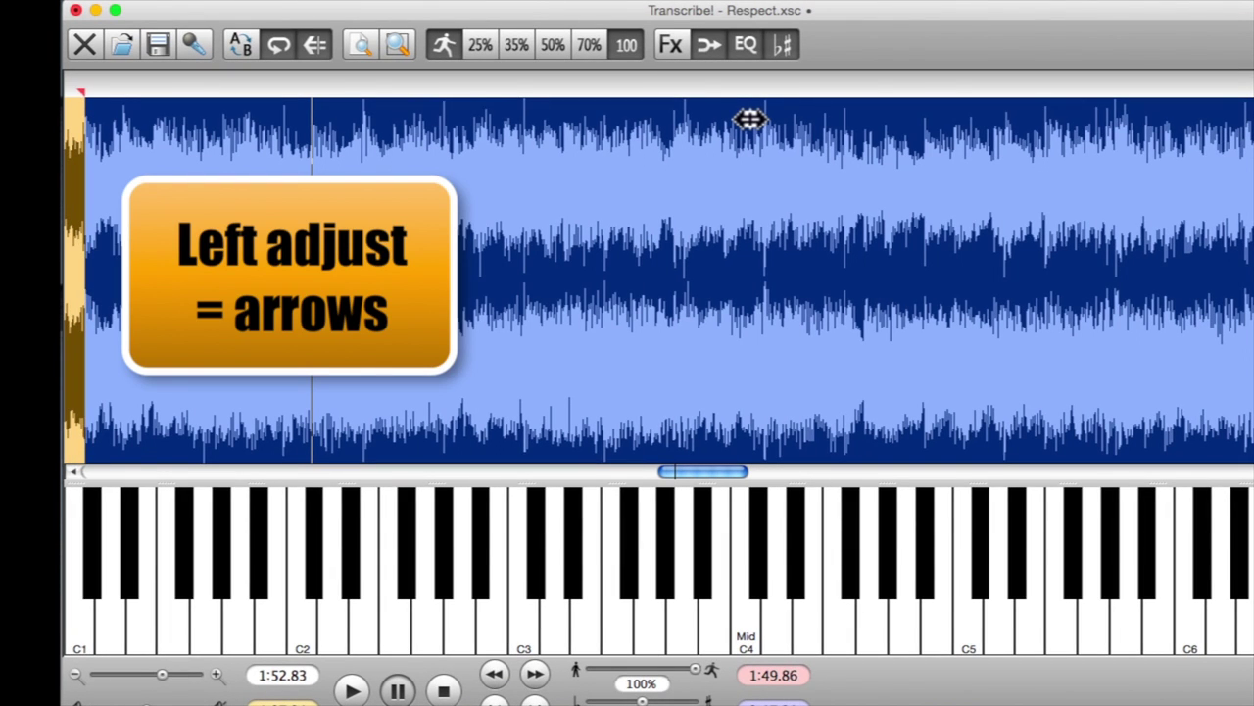
{"action": "key", "text": "Left"}
{"action": "key", "text": "Left"}
{"action": "key", "text": "Left"}
{"action": "key", "text": "Left"}
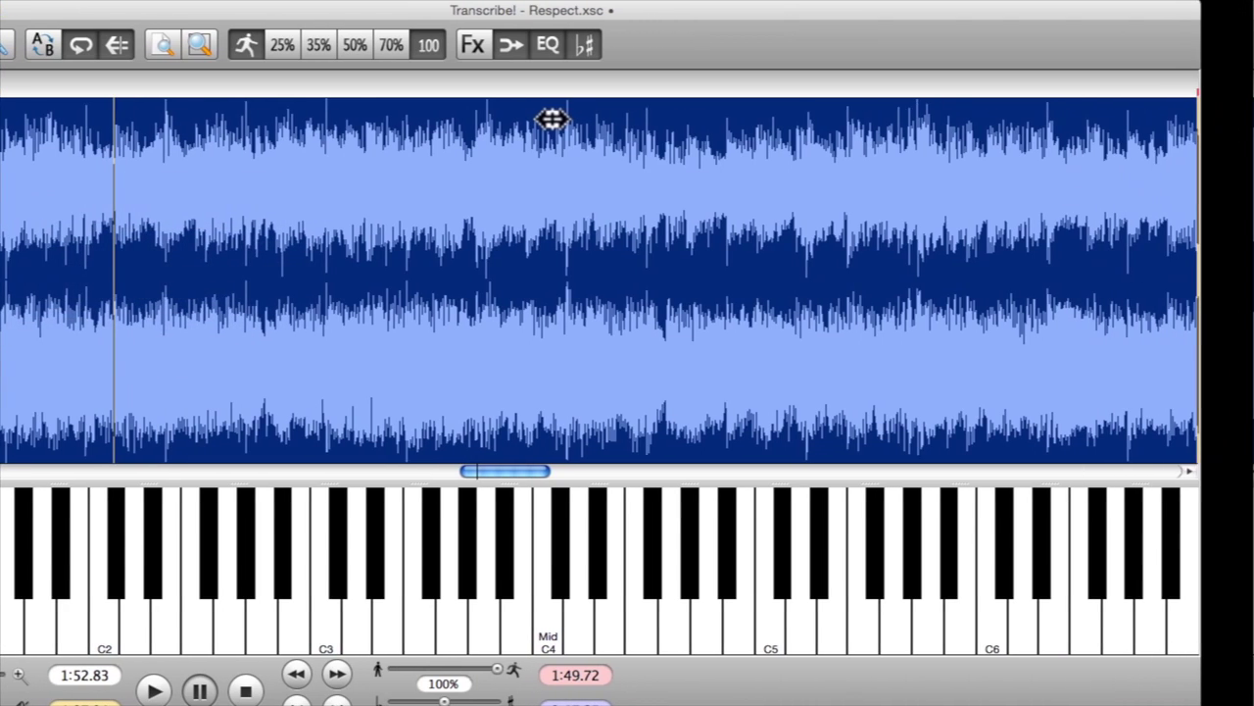
{"action": "scroll", "coordinate": [551, 118], "scroll_direction": "down", "scroll_amount": 1}
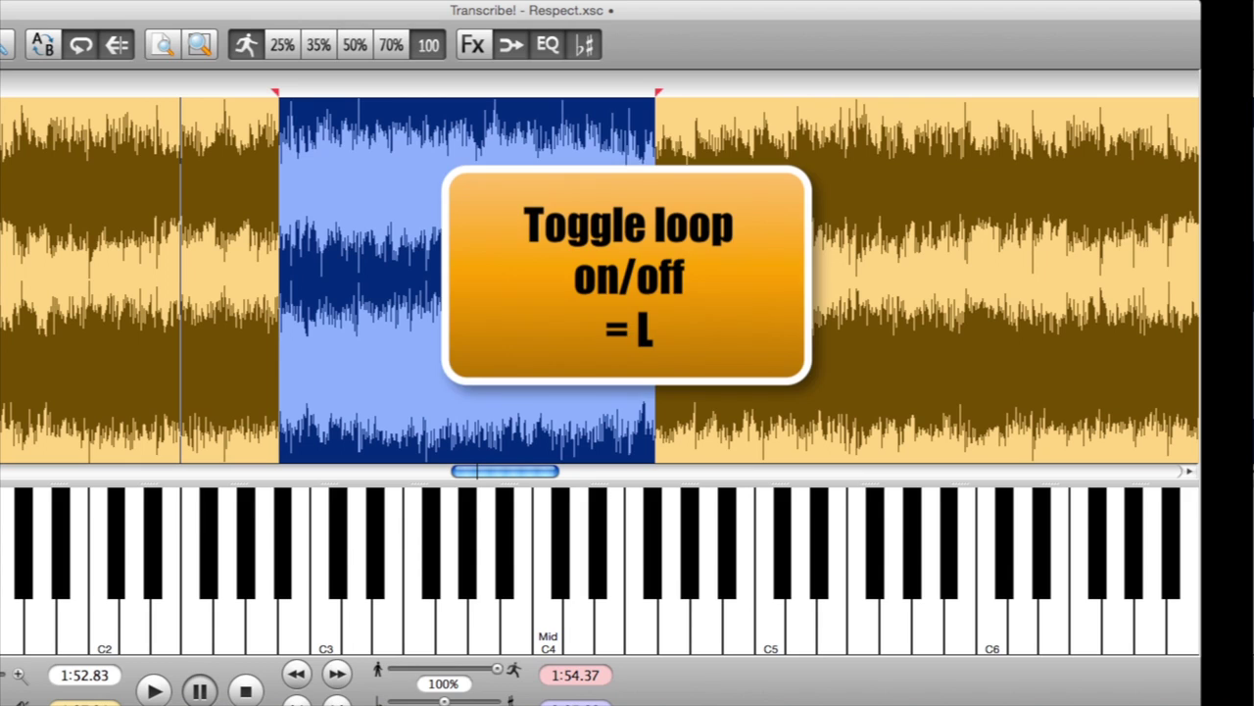
Turn looping of the selection off and resume playback from the start arrow.
{"action": "key", "text": "l"}
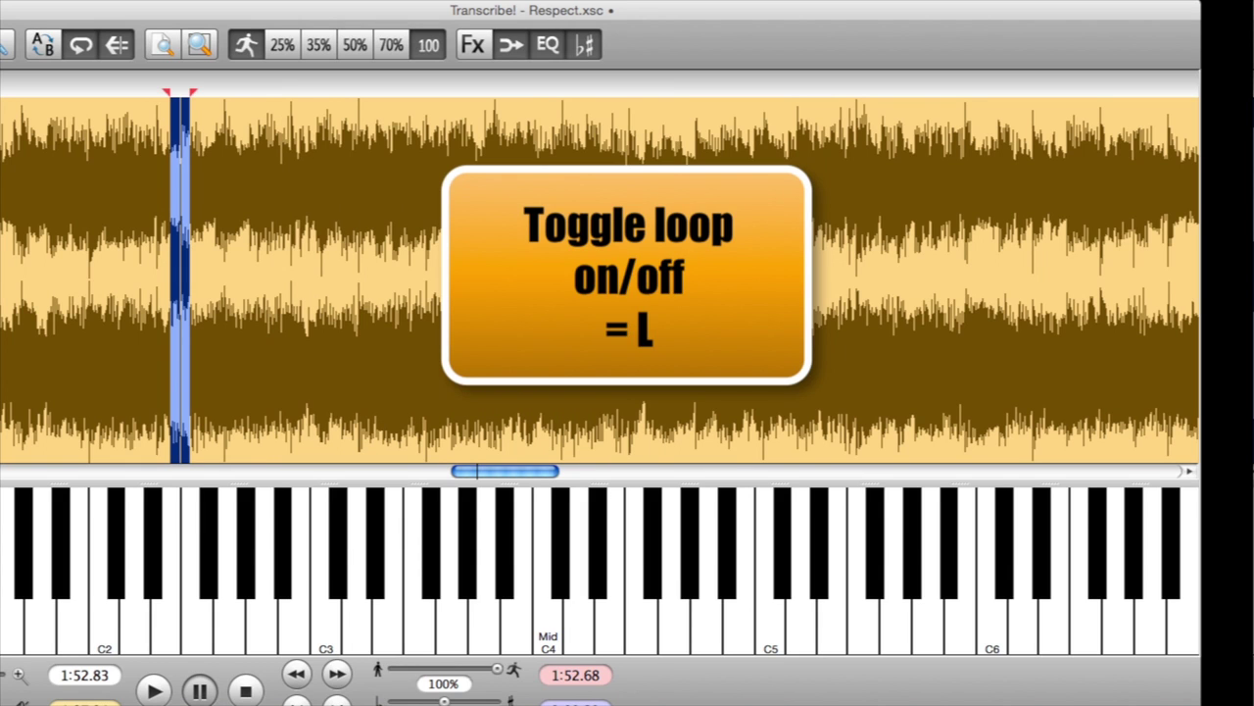
{"action": "key", "text": "l"}
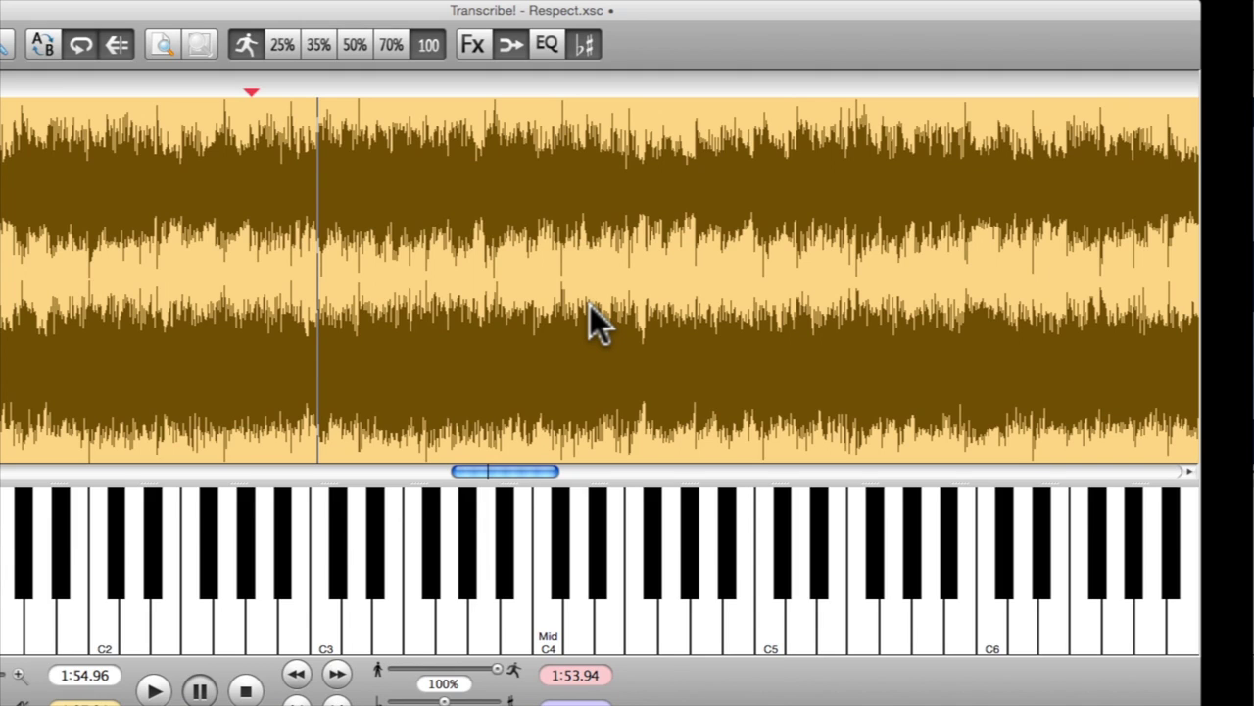
{"action": "key", "text": "space"}
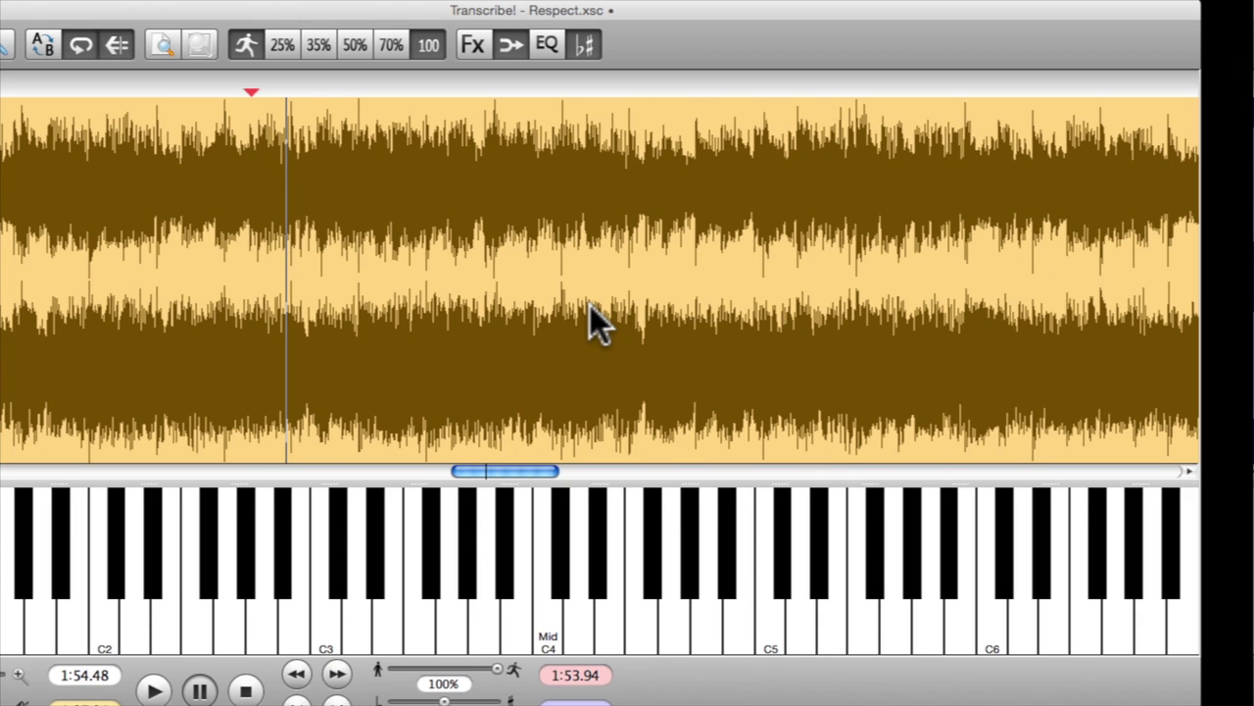
Restart playback from the red start arrow four times with Z.
{"action": "key", "text": "z"}
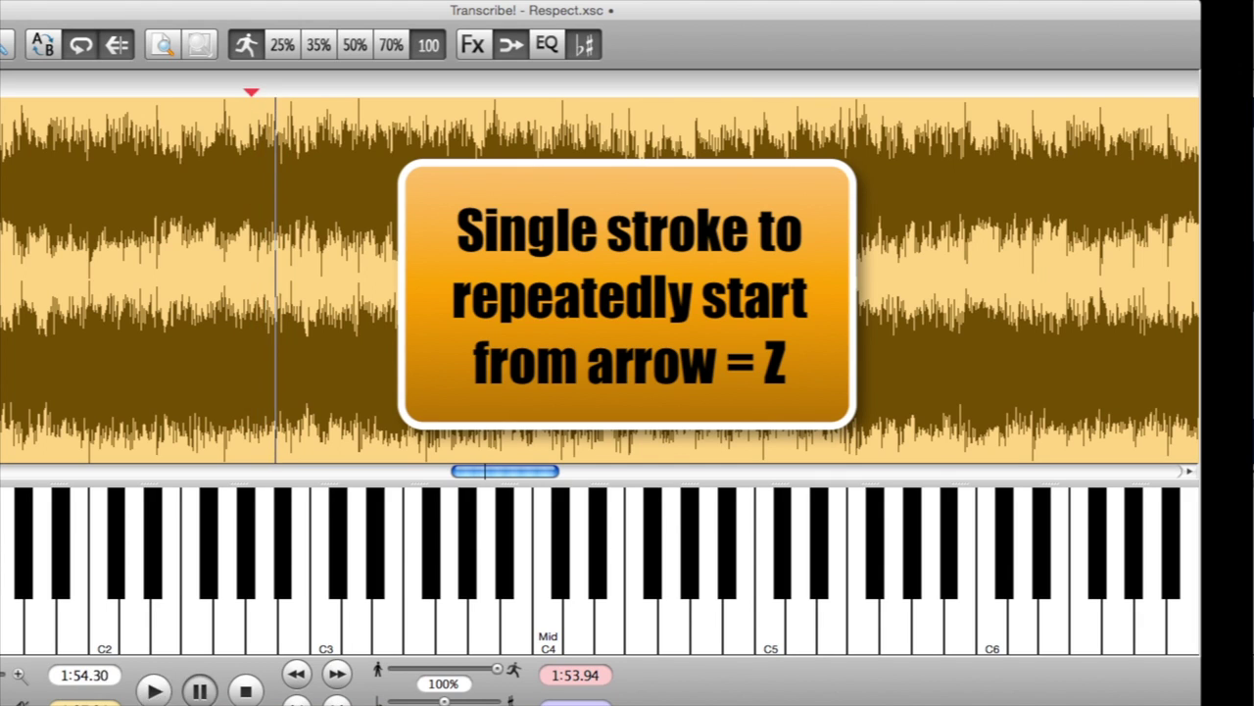
{"action": "key", "text": "z"}
{"action": "key", "text": "z"}
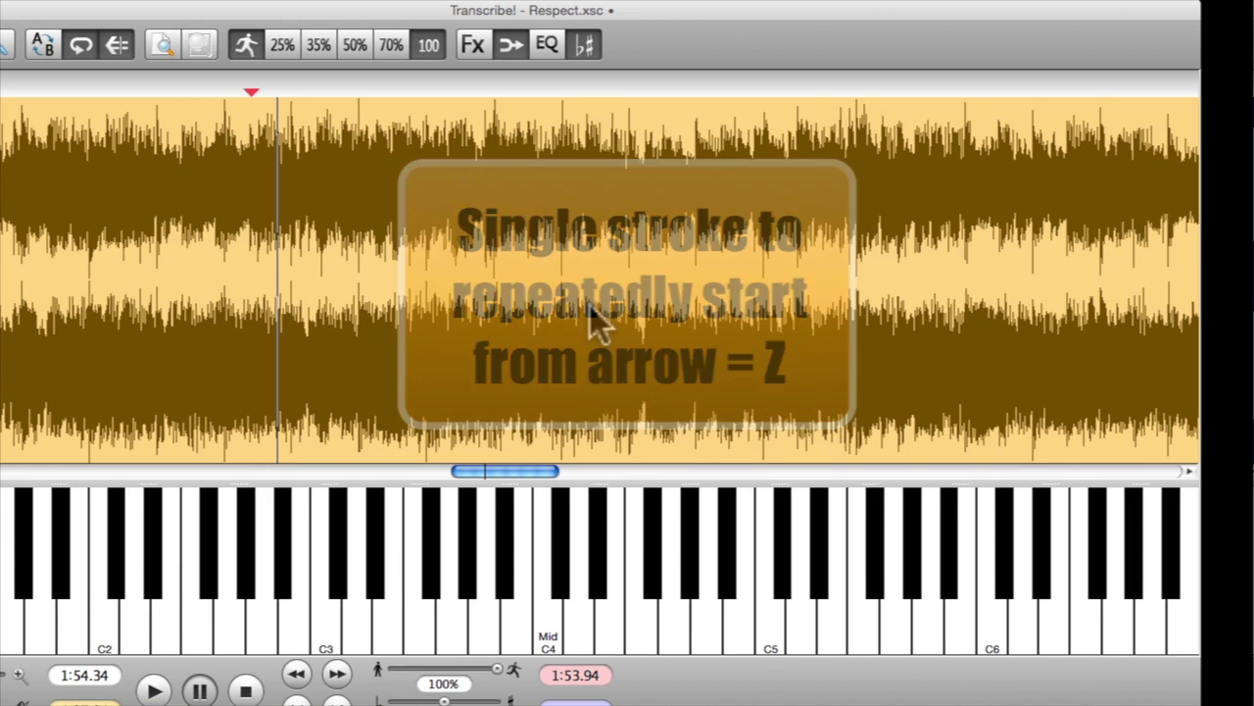
{"action": "key", "text": "z"}
{"action": "key", "text": "z"}
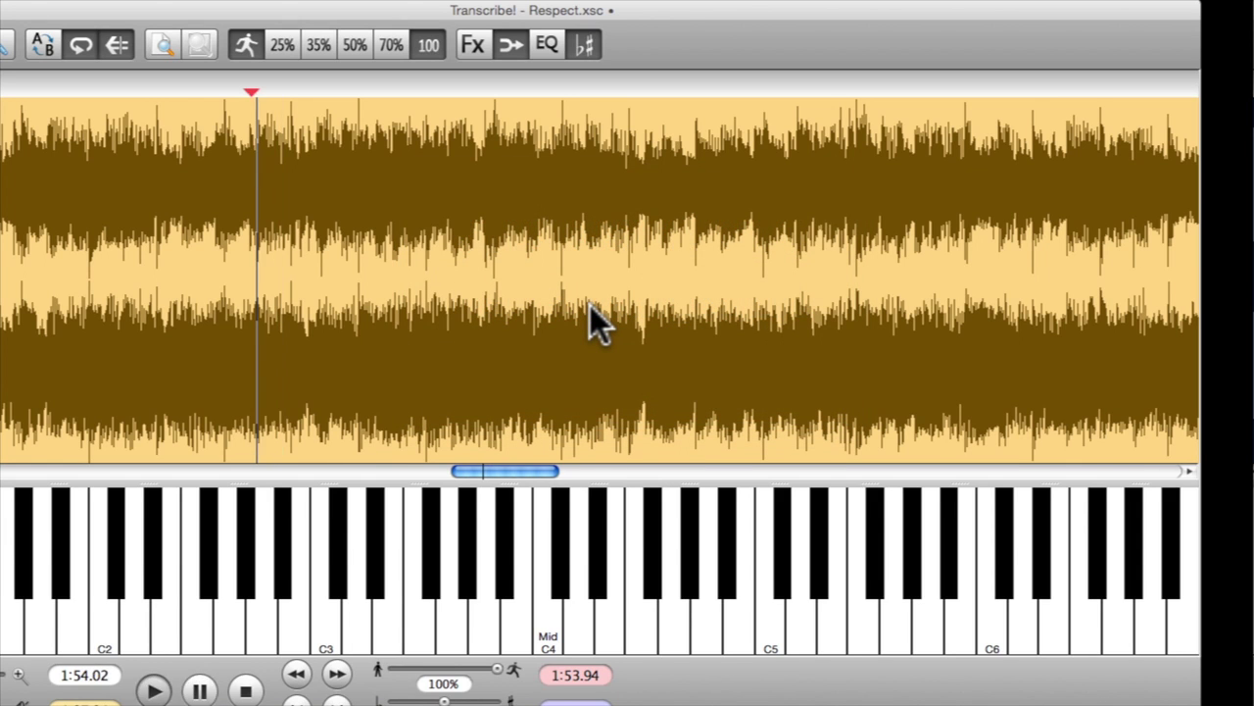
{"action": "key", "text": "z"}
{"action": "key", "text": "z"}
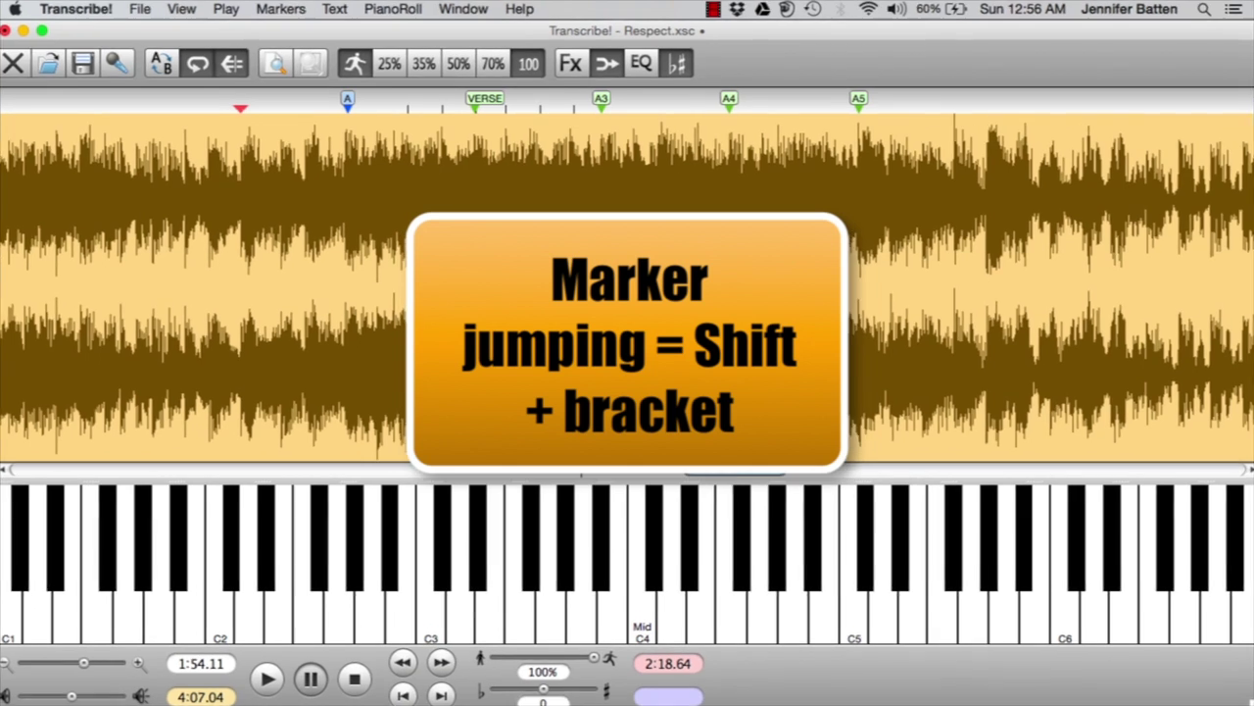
Jump forward through the section markers with Shift+], then back to marker A3 with Shift+[.
{"action": "key", "text": "shift+bracketright"}
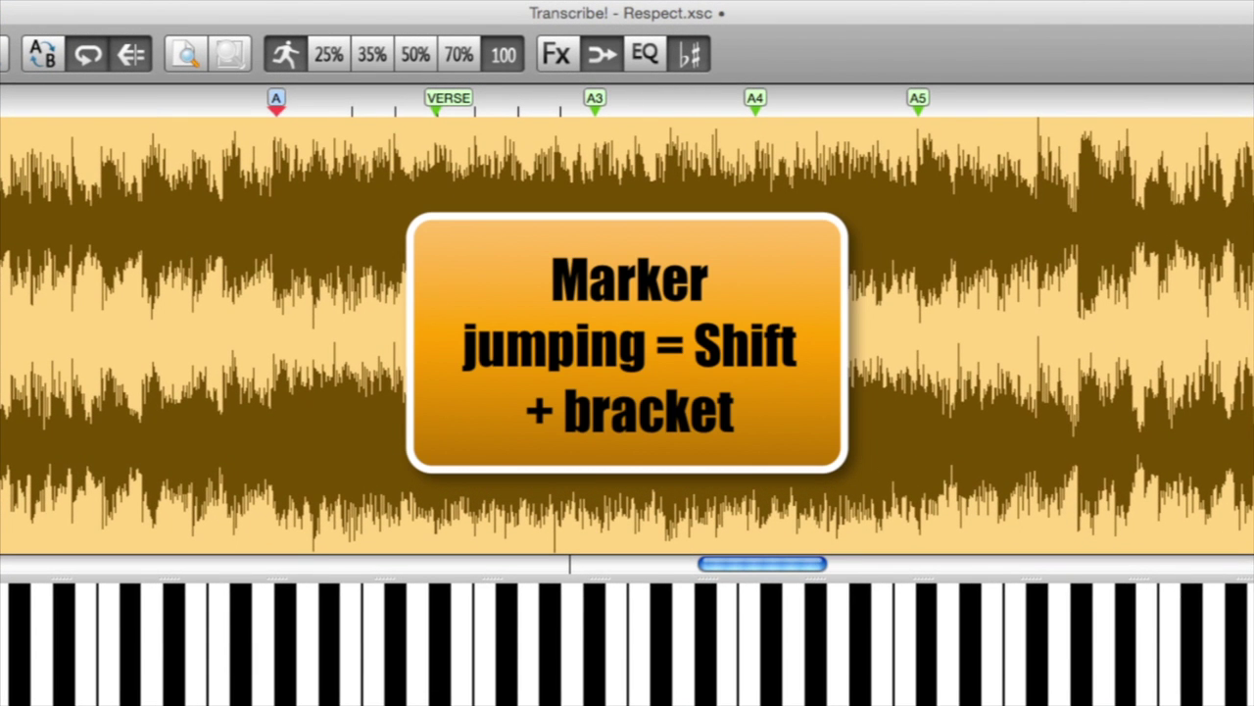
{"action": "key", "text": "shift+bracketright"}
{"action": "key", "text": "shift+bracketright"}
{"action": "key", "text": "shift+bracketright"}
{"action": "key", "text": "shift+bracketright"}
{"action": "key", "text": "shift+bracketright"}
{"action": "key", "text": "shift+bracketright"}
{"action": "key", "text": "shift+bracketright"}
{"action": "key", "text": "shift+bracketright"}
{"action": "key", "text": "shift+bracketright"}
{"action": "key", "text": "shift+bracketleft"}
{"action": "key", "text": "shift+bracketleft"}
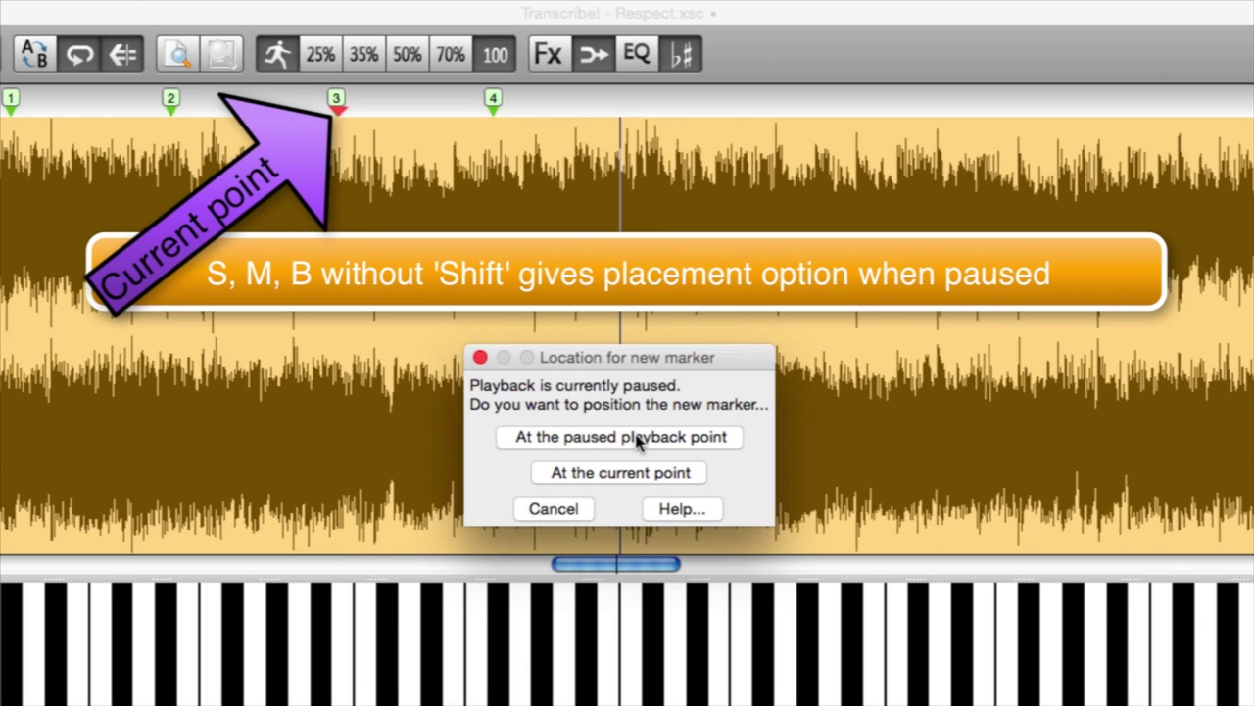
Place marker 5 at the paused playback point and scroll the waveform back to the song's start.
{"action": "left_click", "coordinate": [637, 438]}
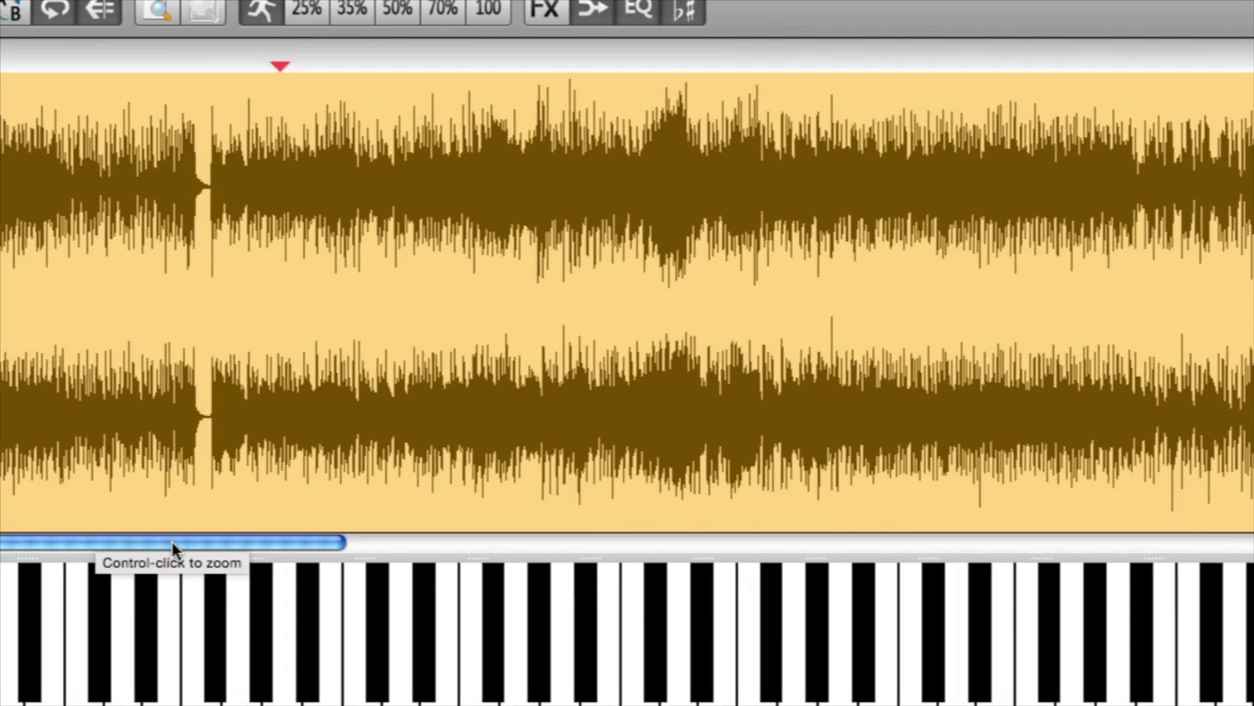
{"action": "left_click_drag", "start_coordinate": [173, 545], "coordinate": [496, 549]}
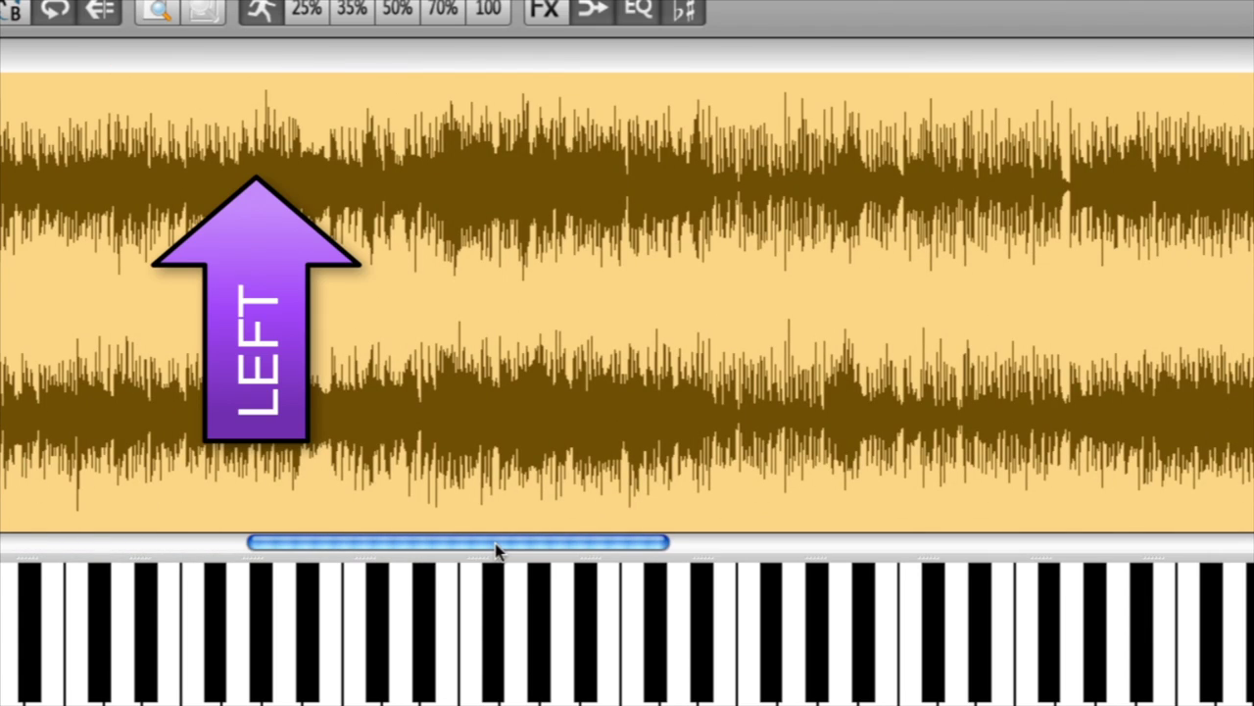
{"action": "left_click", "coordinate": [495, 549], "text": "ctrl"}
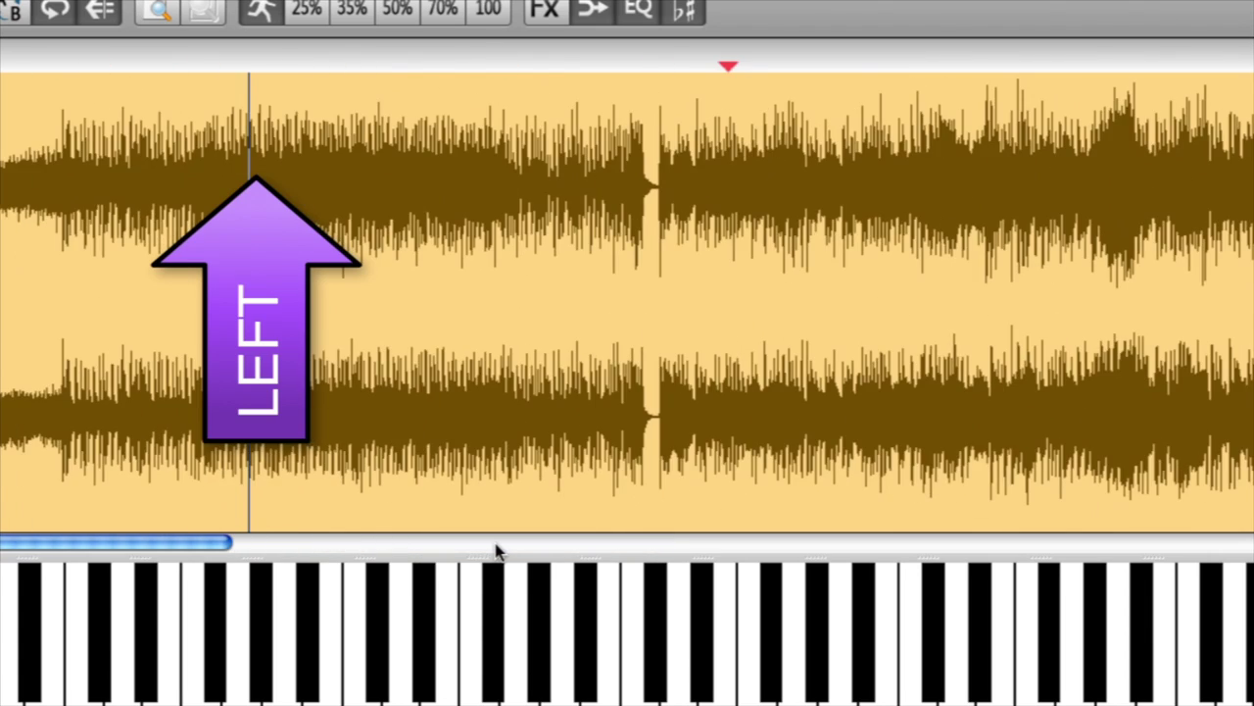
{"action": "scroll", "coordinate": [496, 549], "scroll_direction": "right", "scroll_amount": 10}
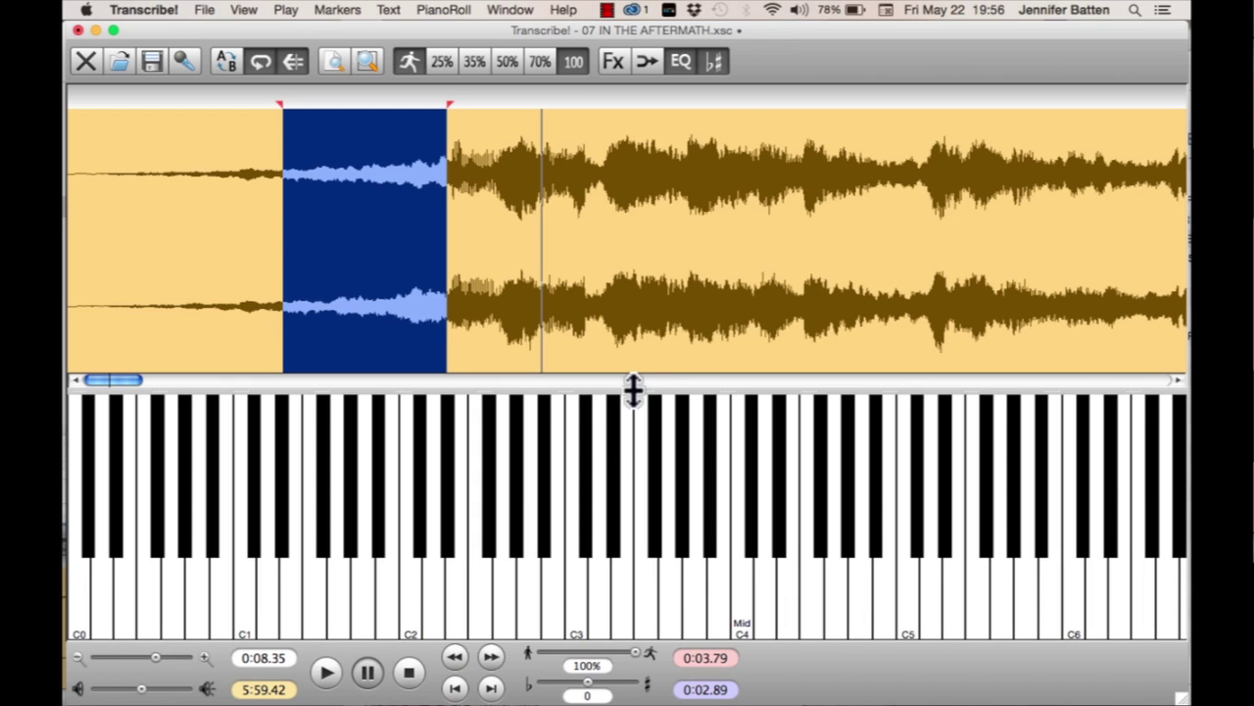
Enlarge the waveform area and show the spectrum panel above the keyboard, playing the loop.
{"action": "left_click_drag", "start_coordinate": [633, 388], "coordinate": [642, 428]}
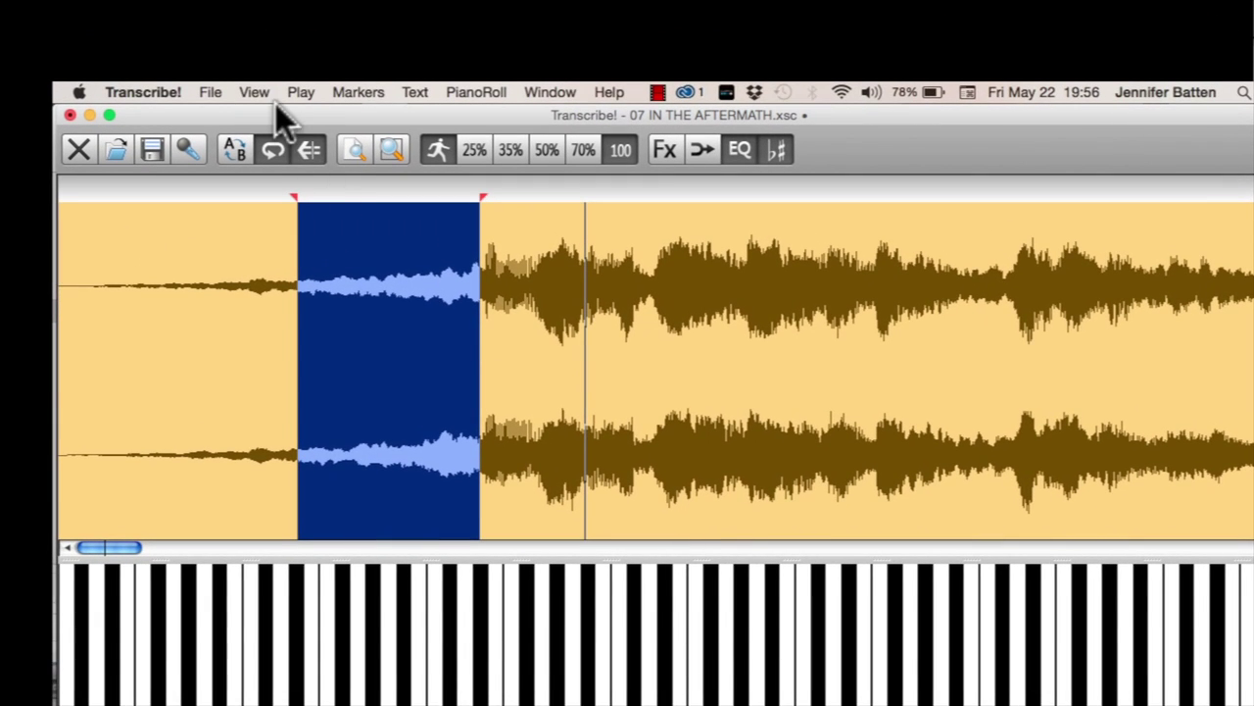
{"action": "left_click", "coordinate": [257, 92]}
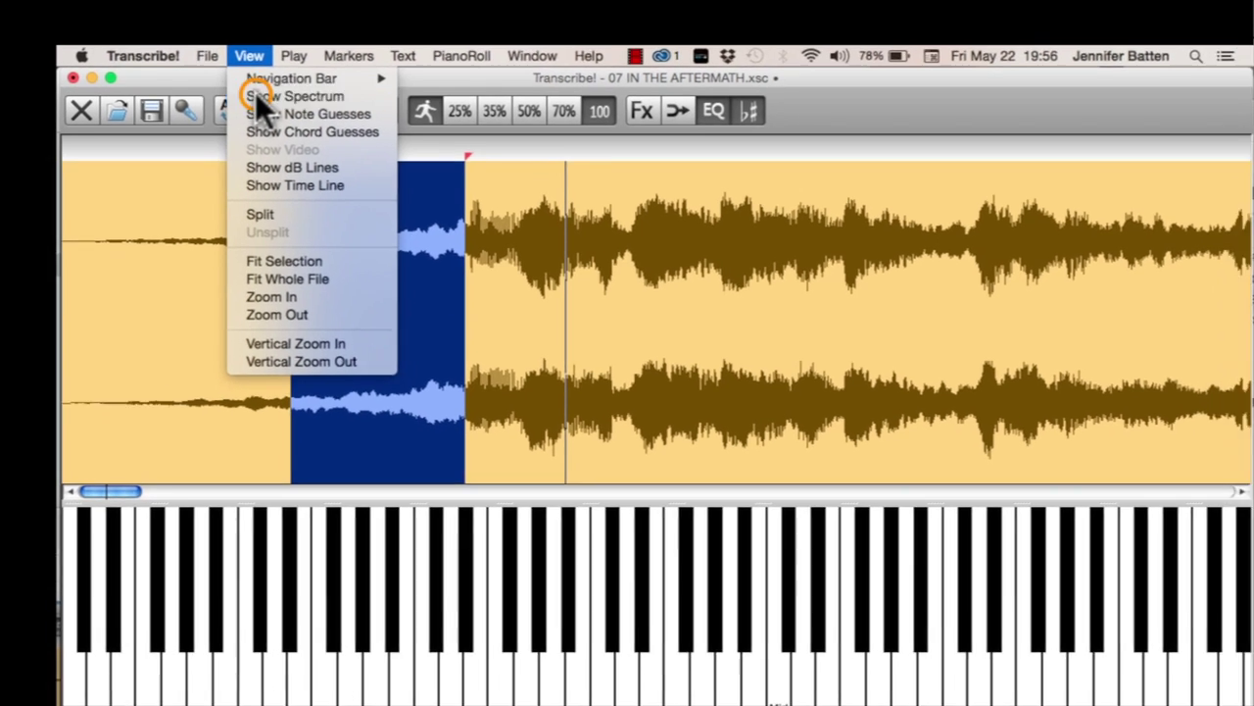
{"action": "left_click", "coordinate": [263, 134]}
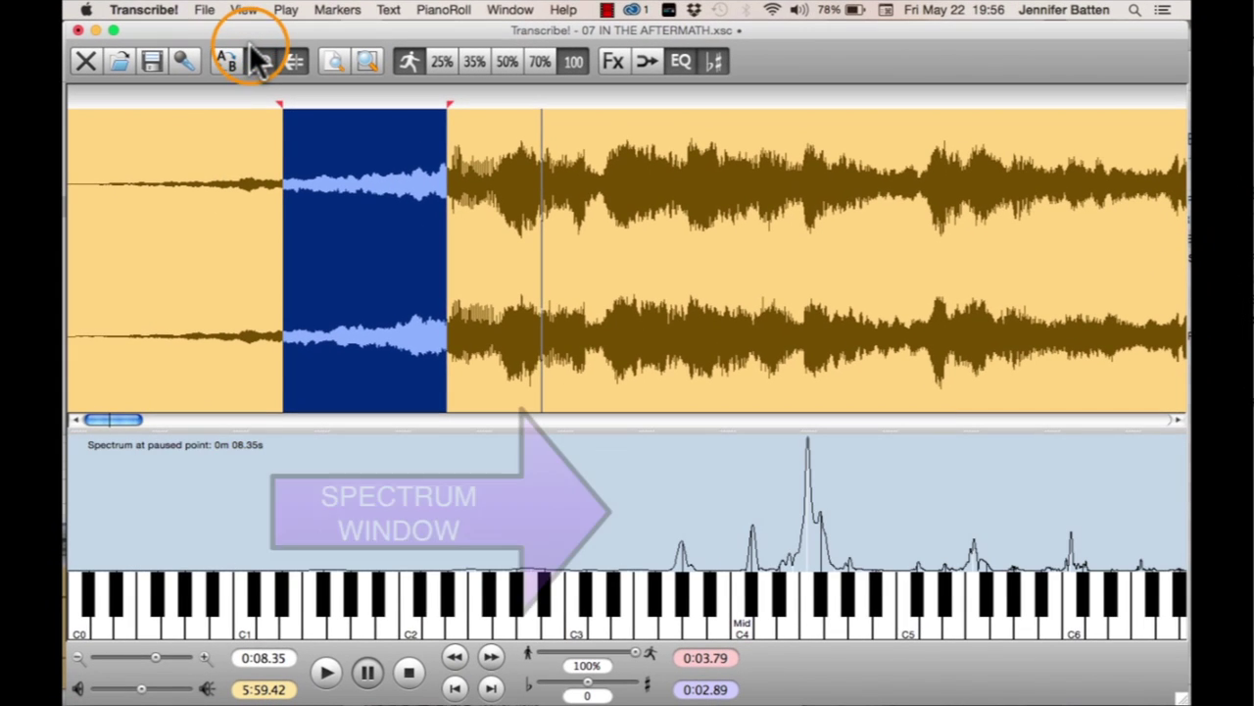
{"action": "left_click", "coordinate": [257, 61]}
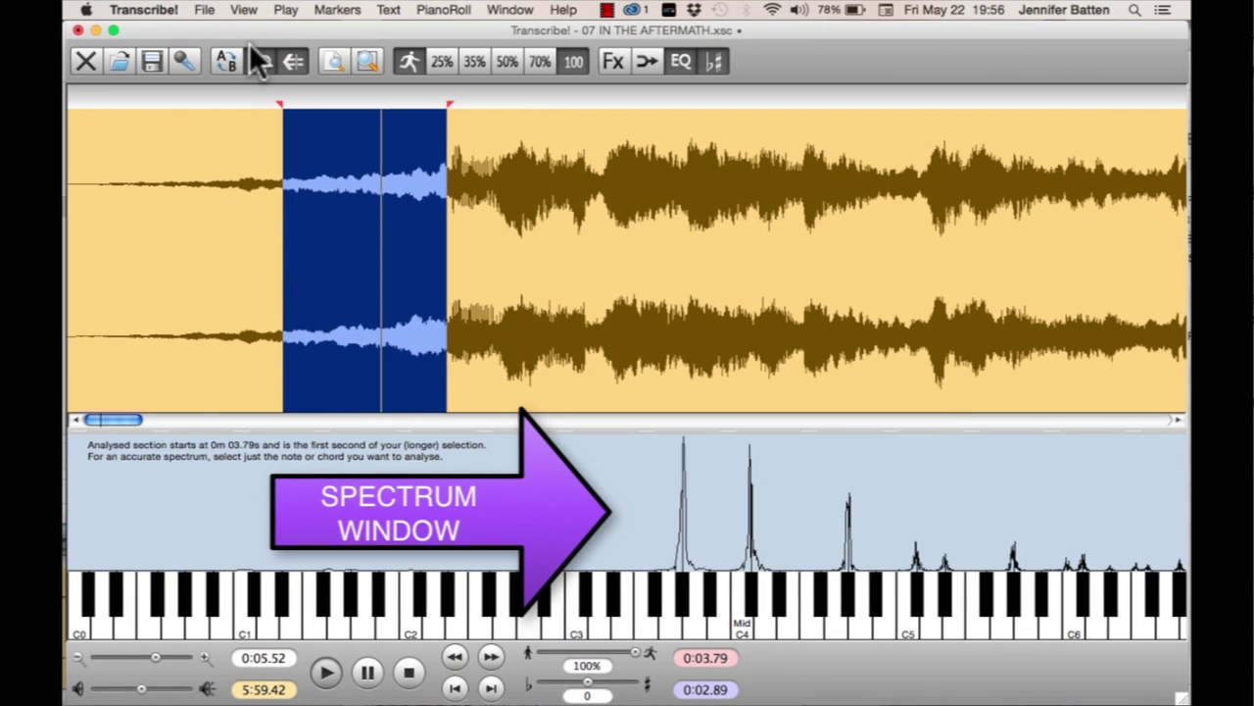
Turn on note guesses and chord guesses in the spectrum.
{"action": "left_click", "coordinate": [243, 10]}
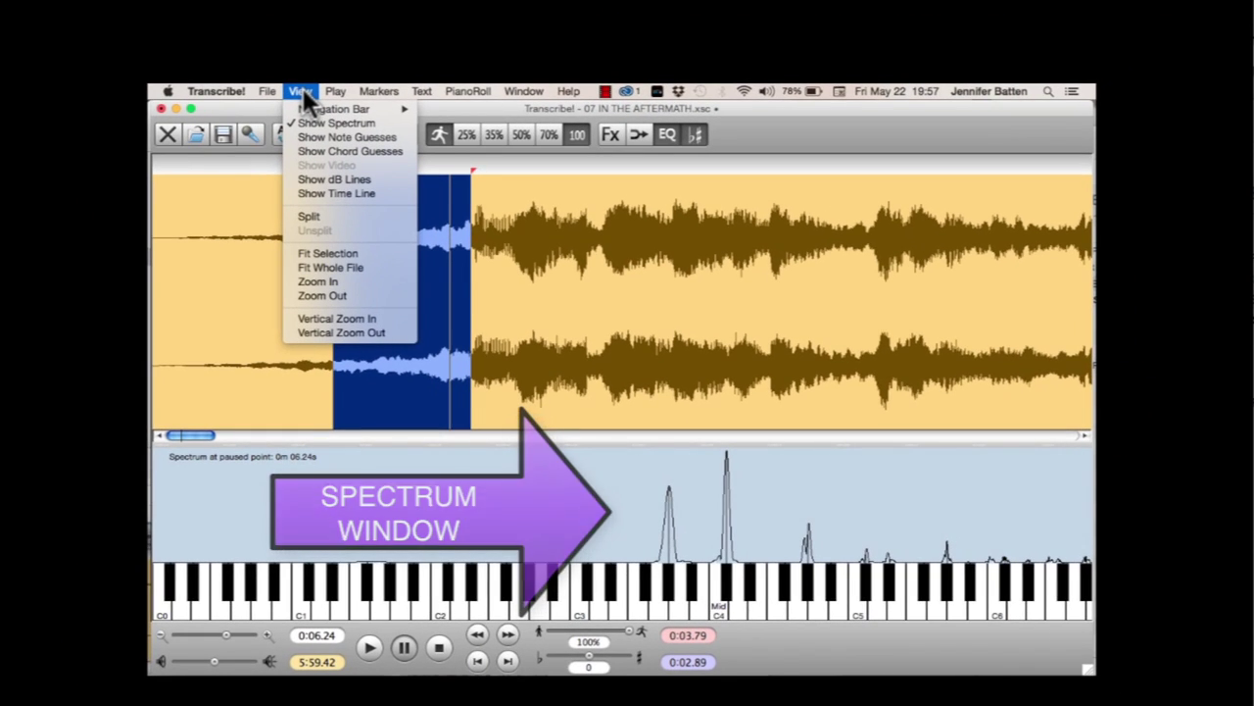
{"action": "left_click", "coordinate": [304, 138]}
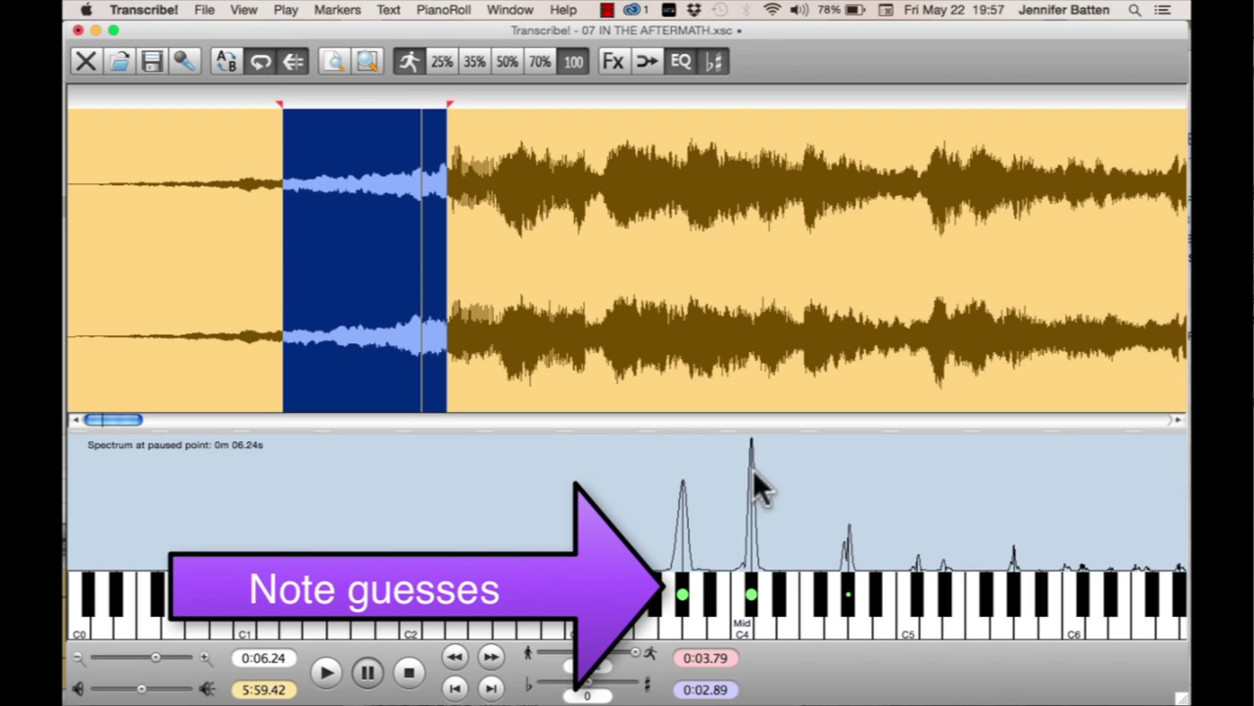
{"action": "left_click", "coordinate": [243, 12]}
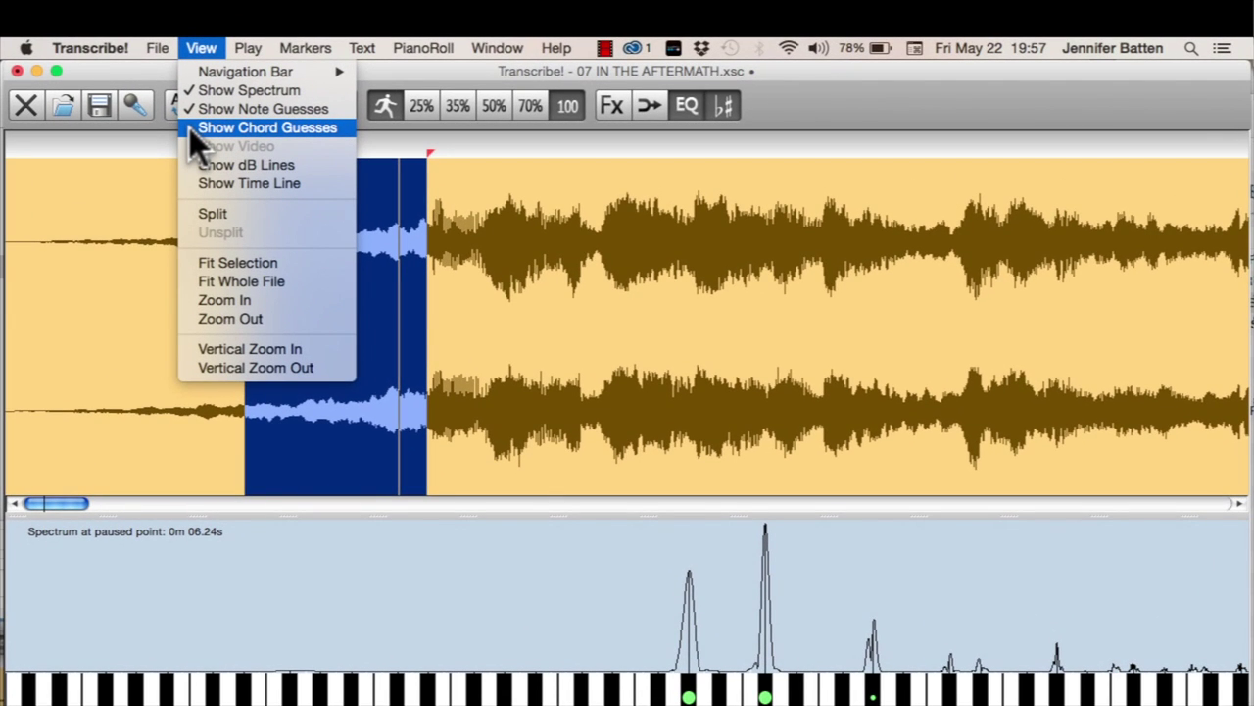
{"action": "left_click", "coordinate": [190, 127]}
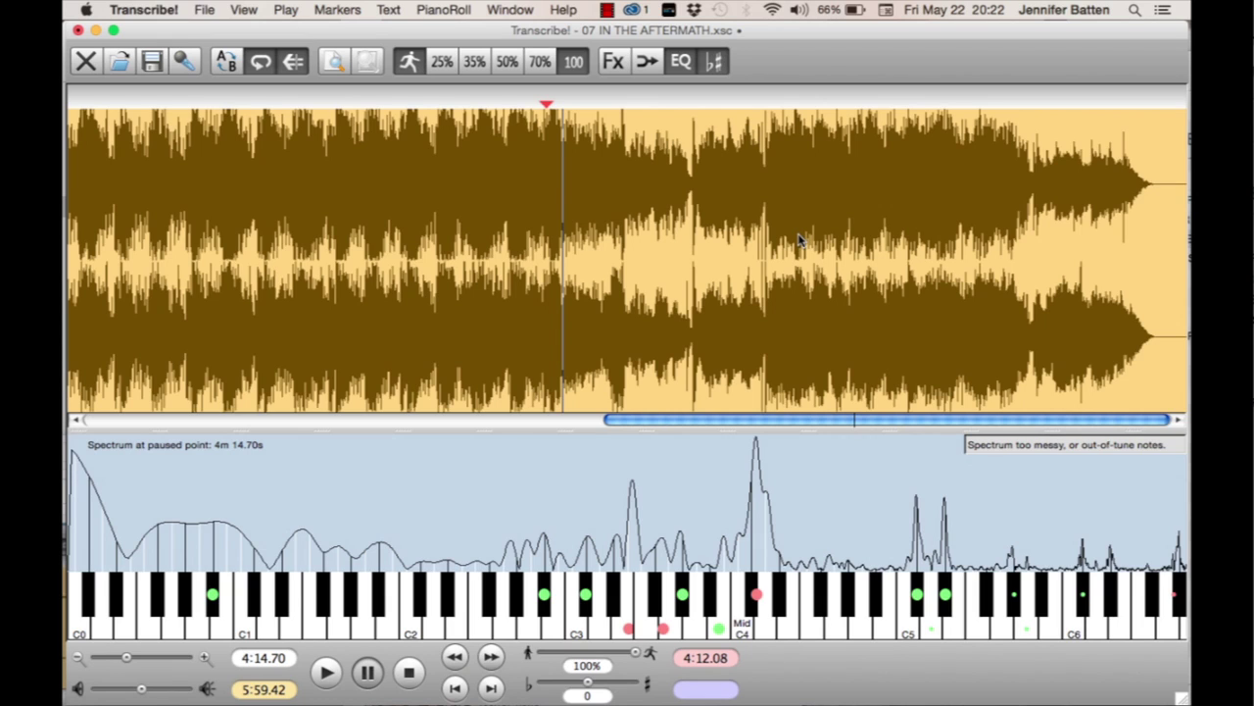
Play from the start marker and pause at a later point to refresh the spectrum's note guesses.
{"action": "key", "text": "space"}
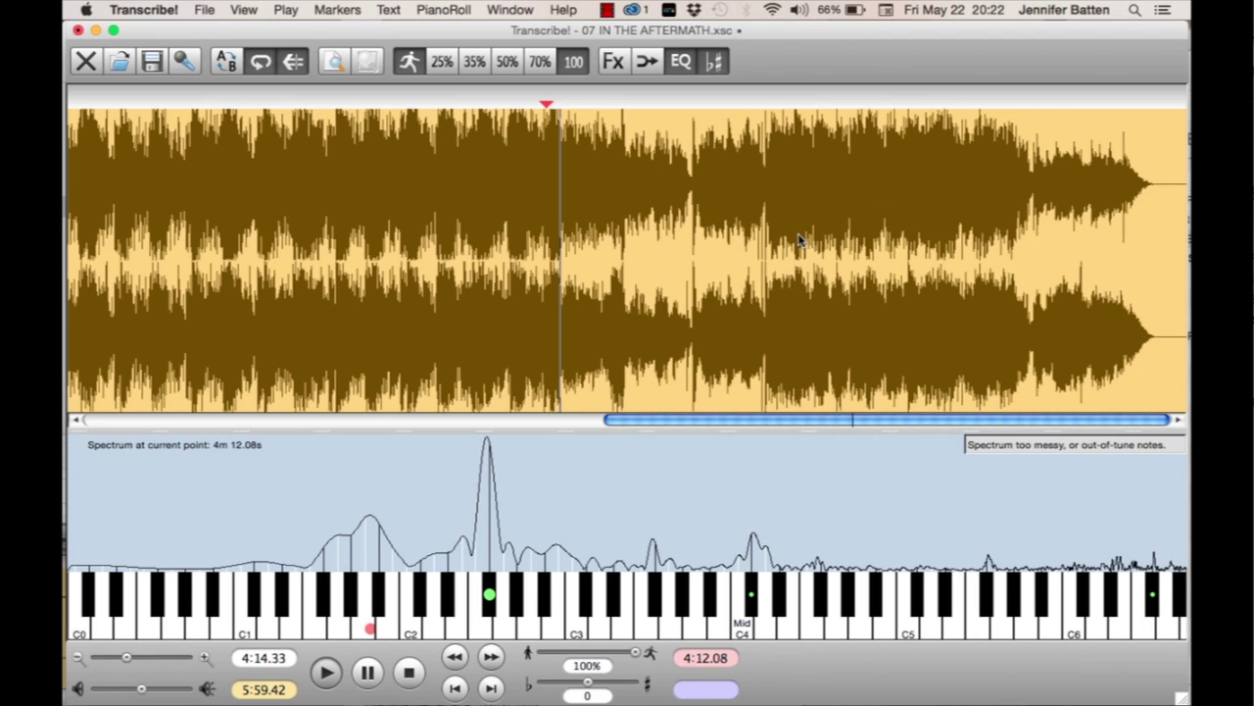
{"action": "key", "text": "space"}
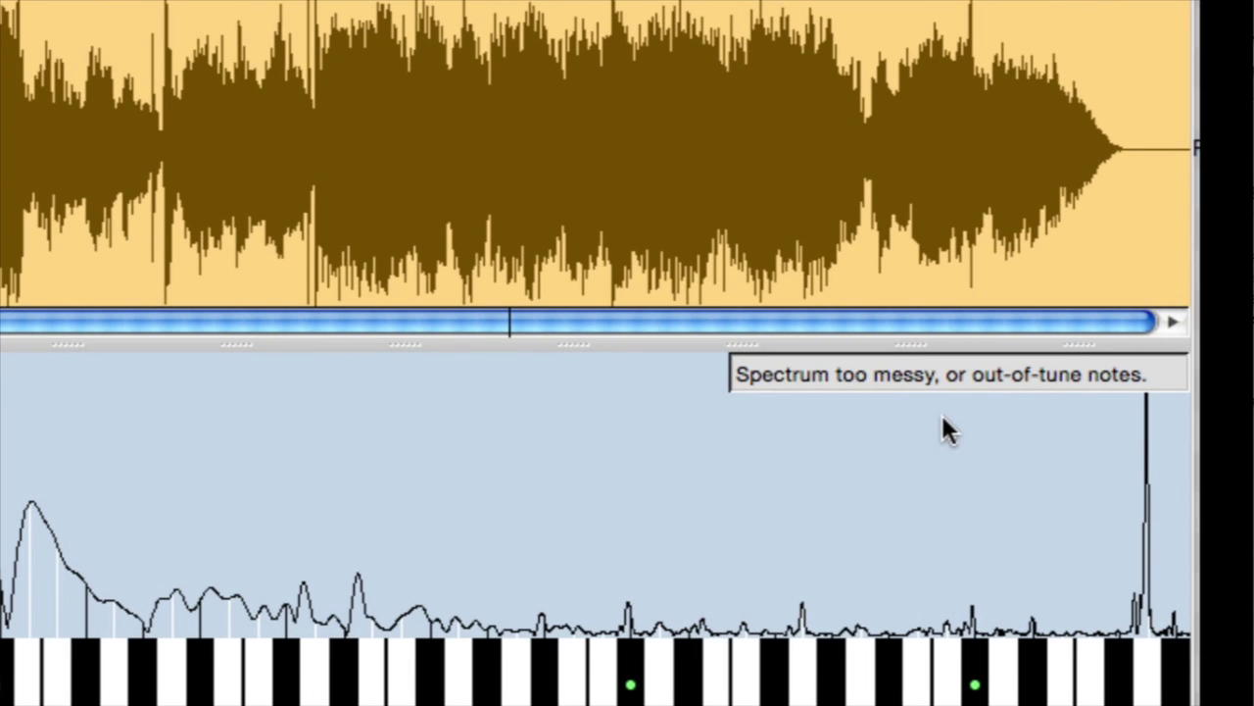
{"action": "mouse_move", "coordinate": [943, 418]}
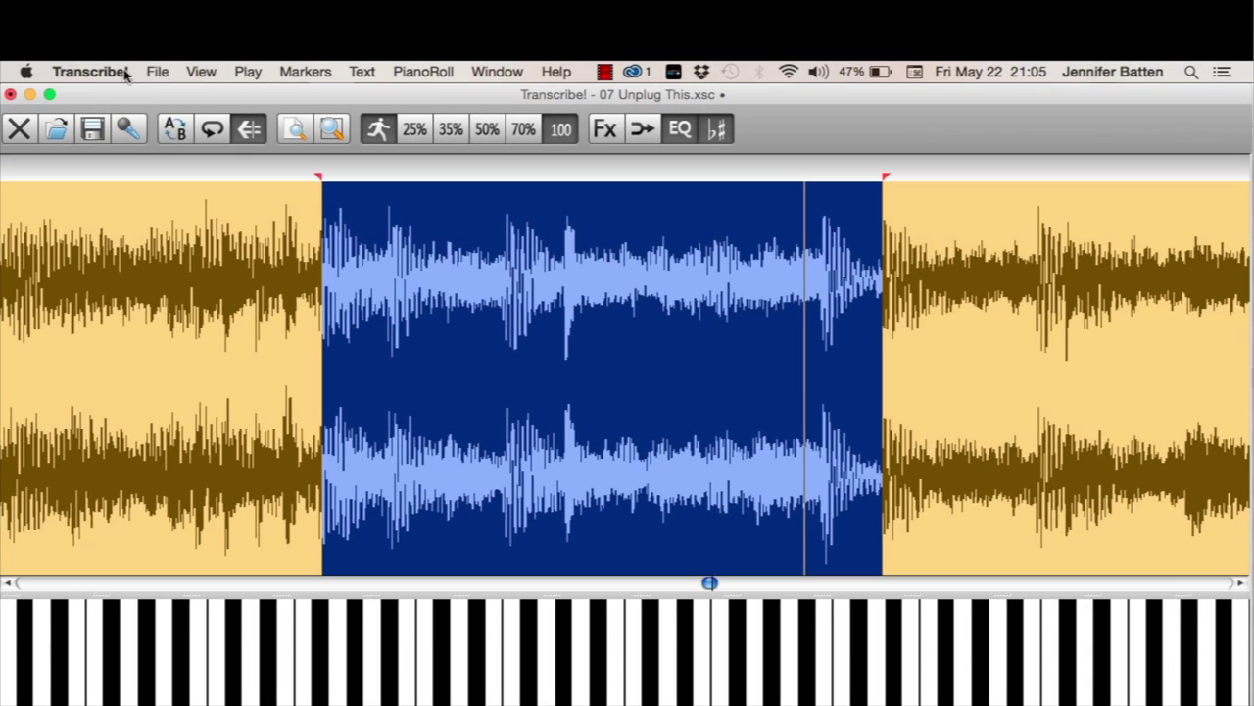
Show a time line above the waveform and dB level lines over it.
{"action": "left_click", "coordinate": [202, 71]}
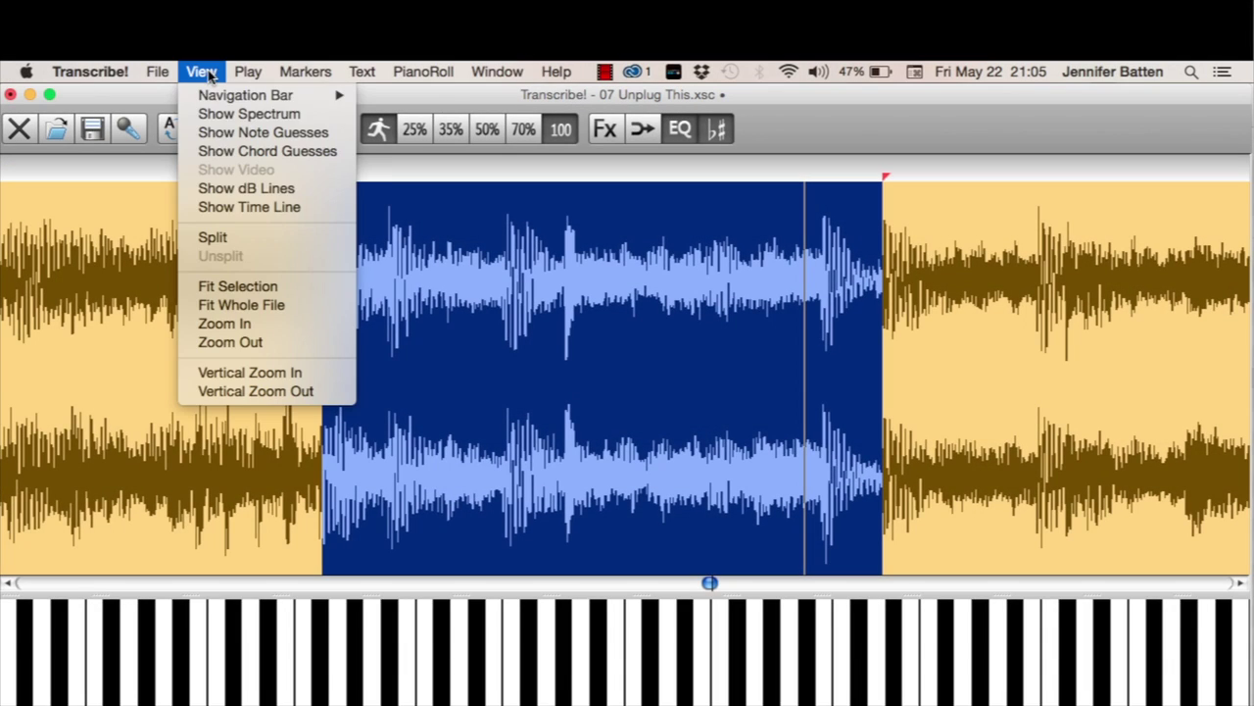
{"action": "left_click", "coordinate": [239, 209]}
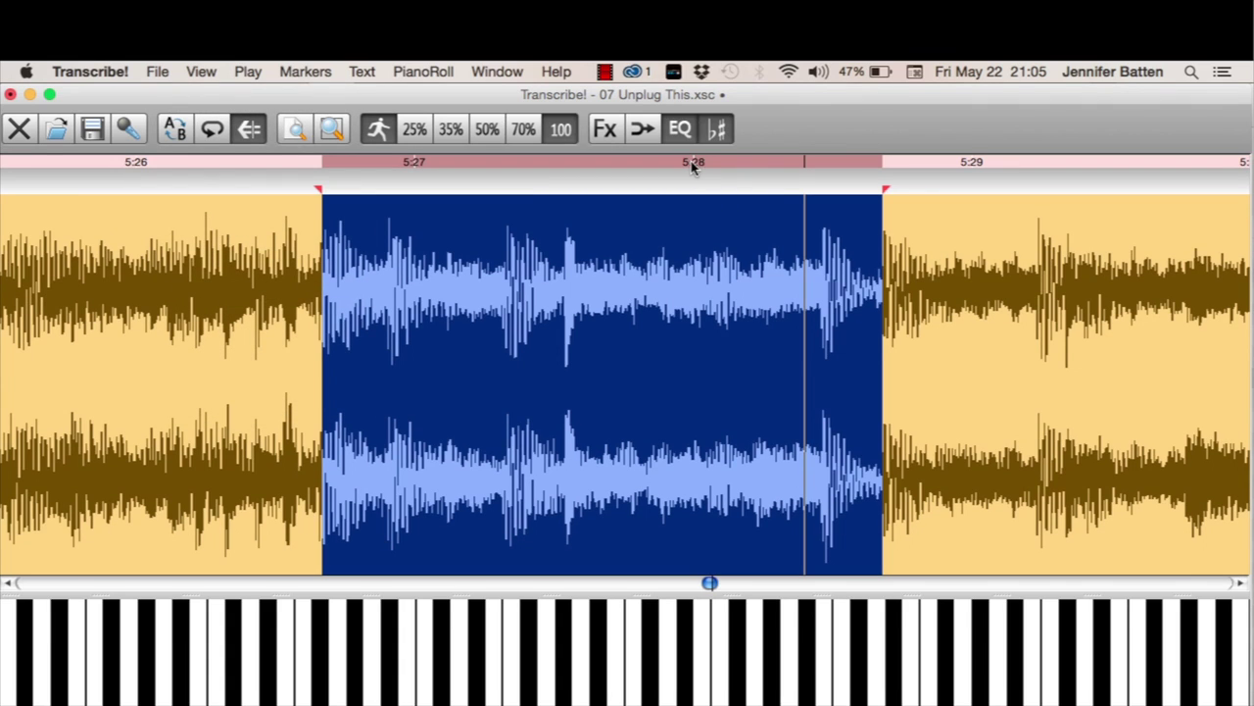
{"action": "left_click", "coordinate": [202, 72]}
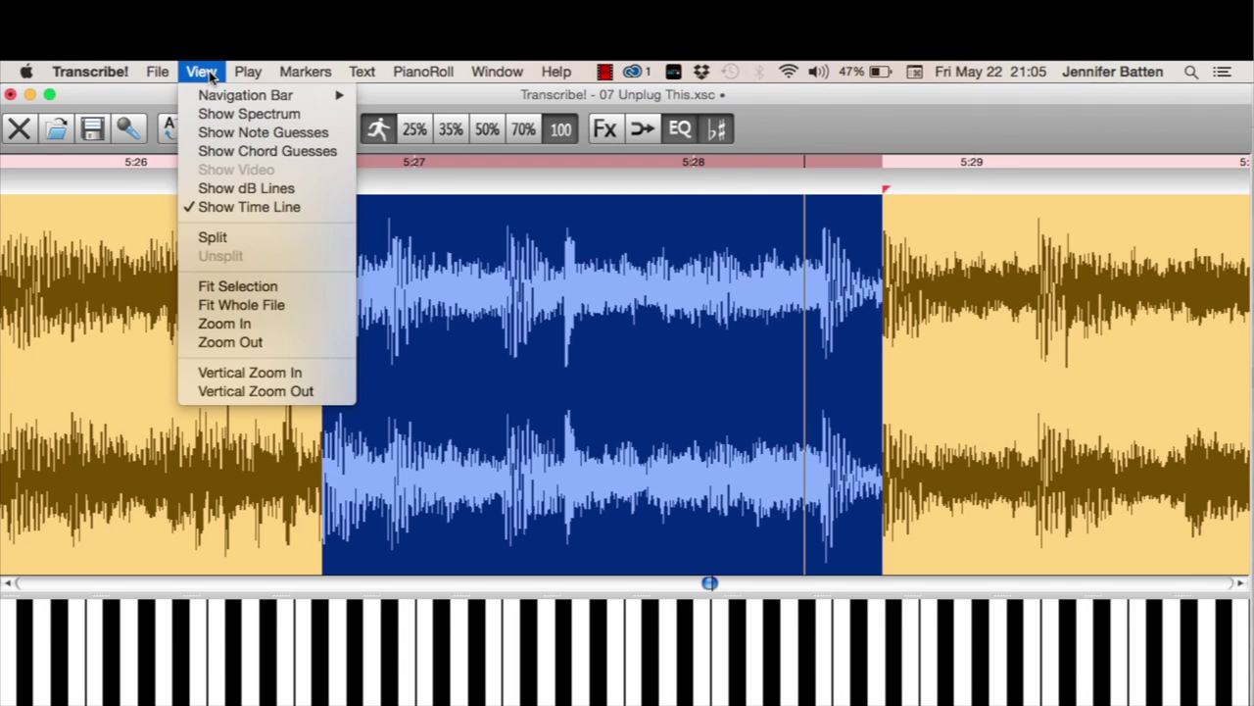
{"action": "left_click", "coordinate": [237, 188]}
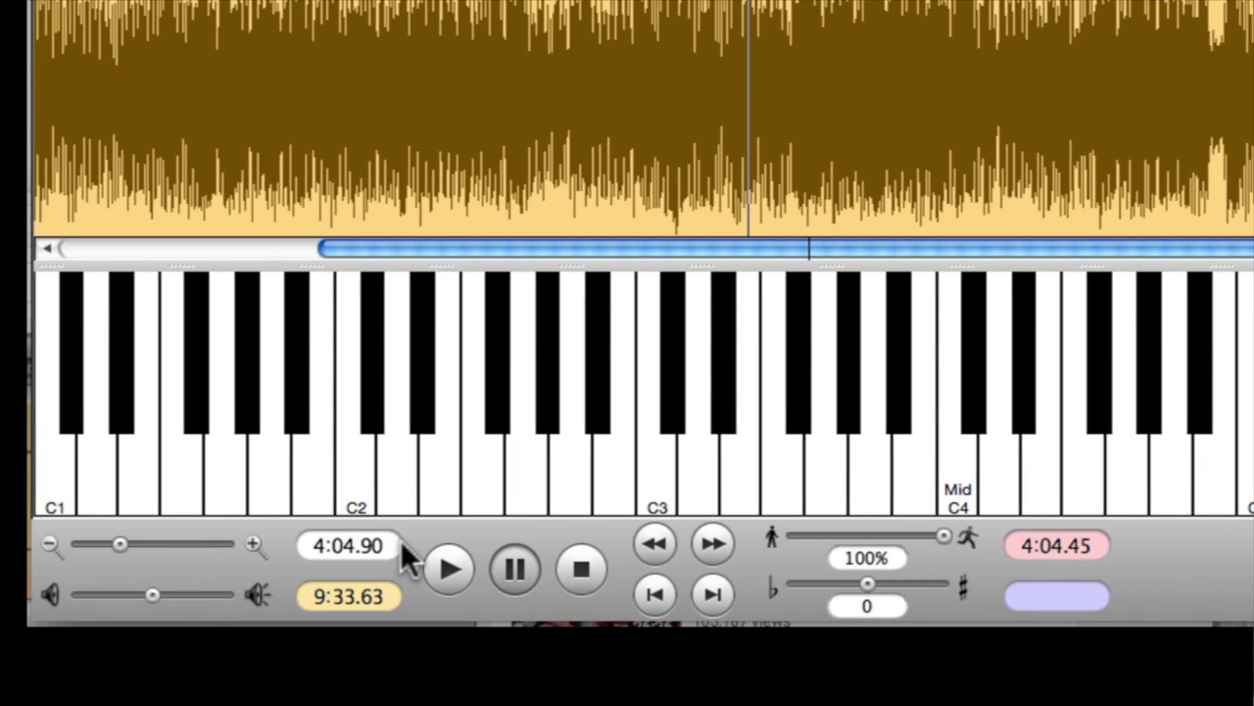
Play and stop the song, then view the Sound File Info for 07 Unplug This.
{"action": "key", "text": "space"}
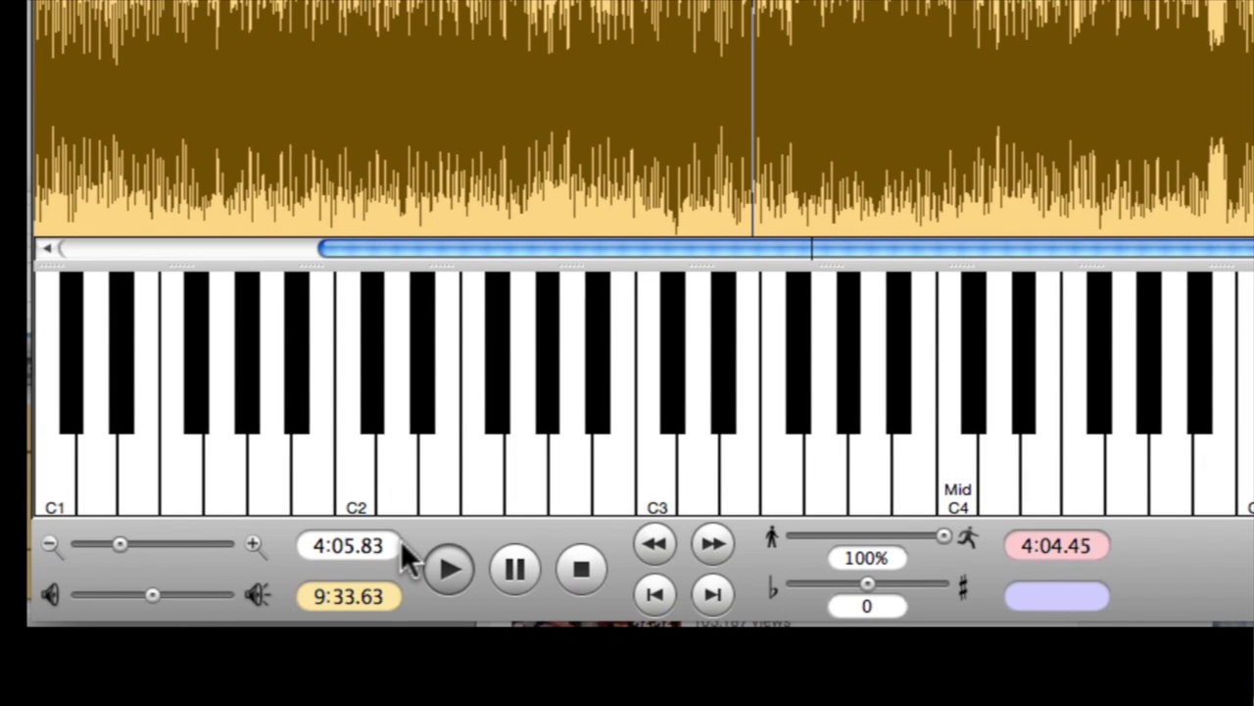
{"action": "key", "text": "space"}
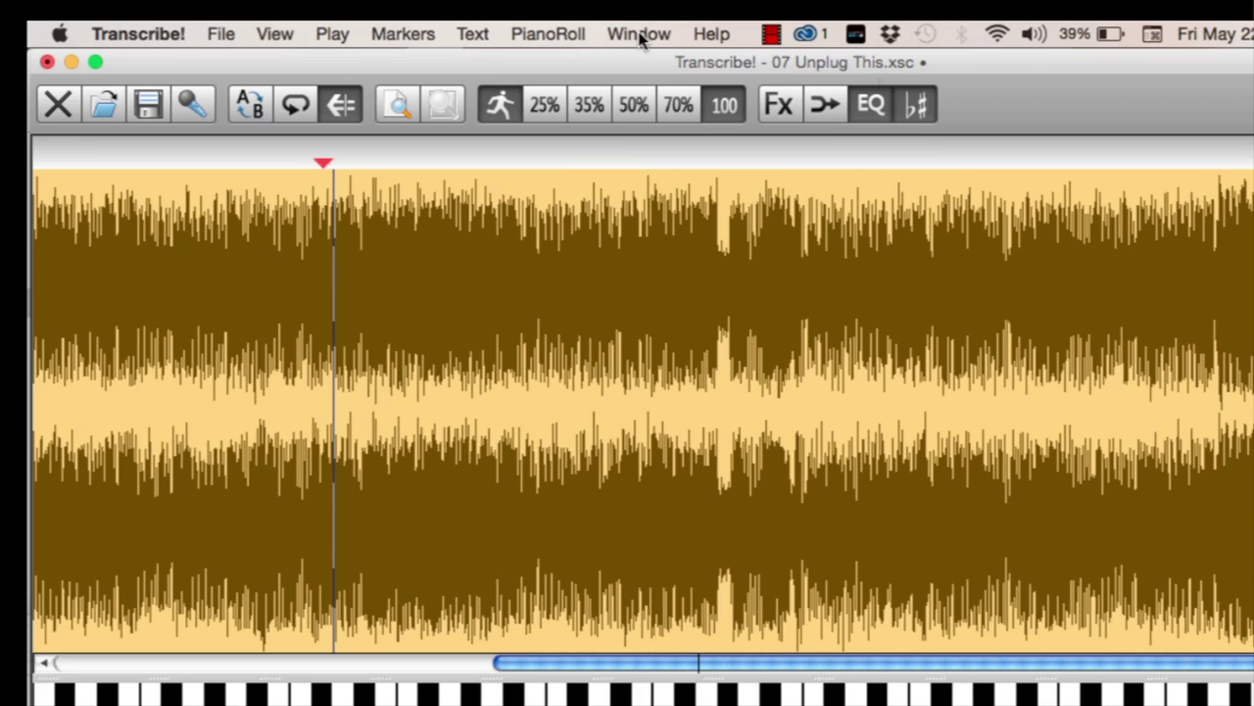
{"action": "left_click", "coordinate": [639, 35]}
{"action": "left_click", "coordinate": [659, 88]}
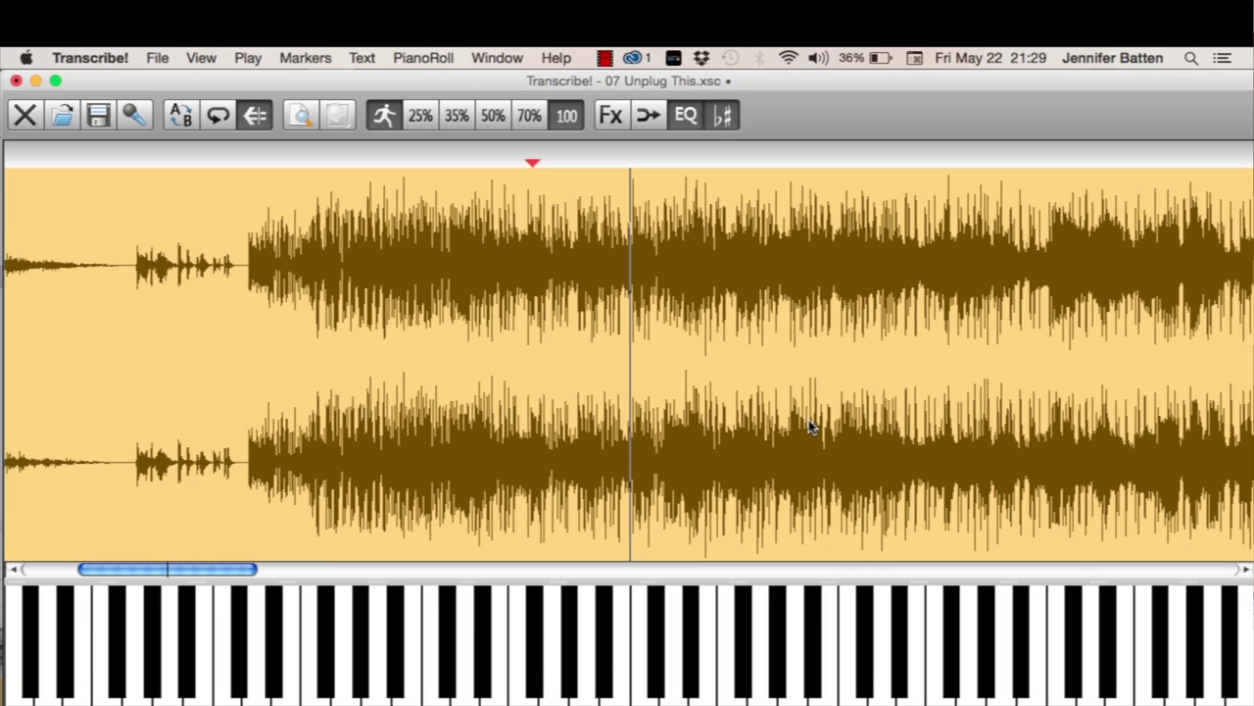
Play the song and tap measure markers in time with the beat.
{"action": "key", "text": "space"}
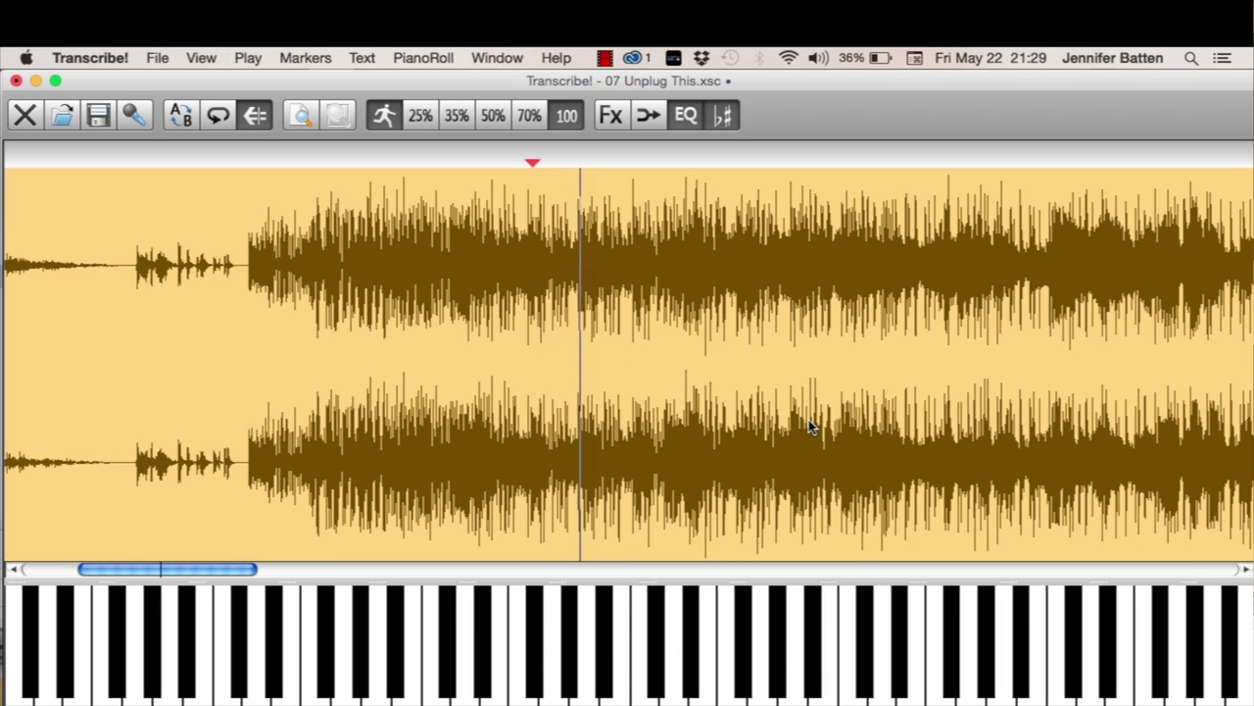
{"action": "key", "text": "m"}
{"action": "key", "text": "m"}
{"action": "key", "text": "m"}
{"action": "key", "text": "m"}
{"action": "key", "text": "m"}
{"action": "key", "text": "m"}
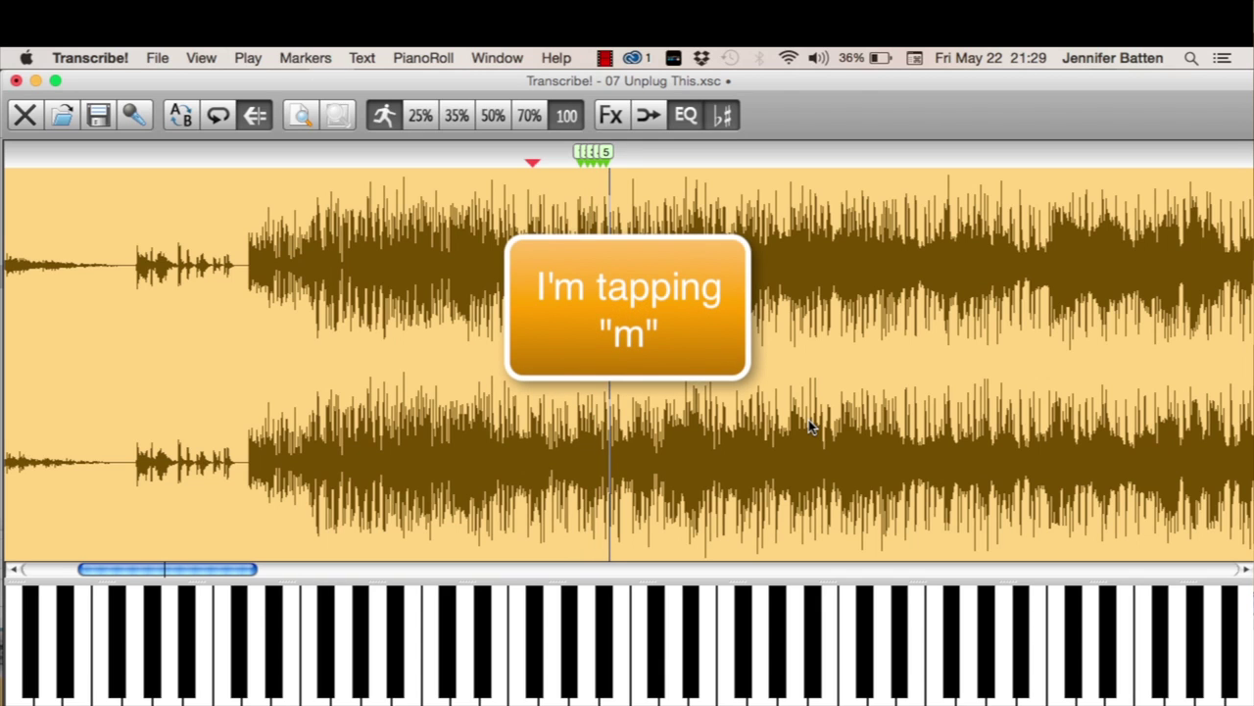
{"action": "key", "text": "m"}
{"action": "key", "text": "m"}
{"action": "key", "text": "m"}
{"action": "key", "text": "m"}
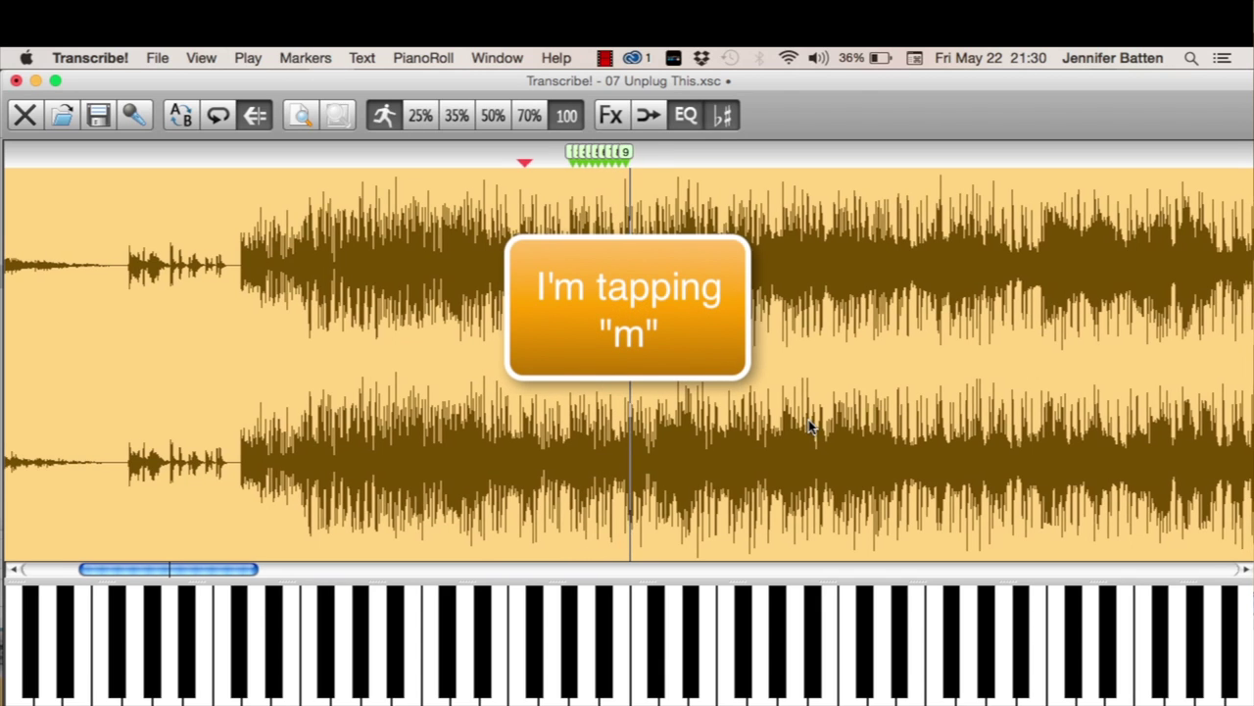
{"action": "key", "text": "m"}
{"action": "key", "text": "m"}
{"action": "key", "text": "m"}
{"action": "key", "text": "m"}
{"action": "key", "text": "m"}
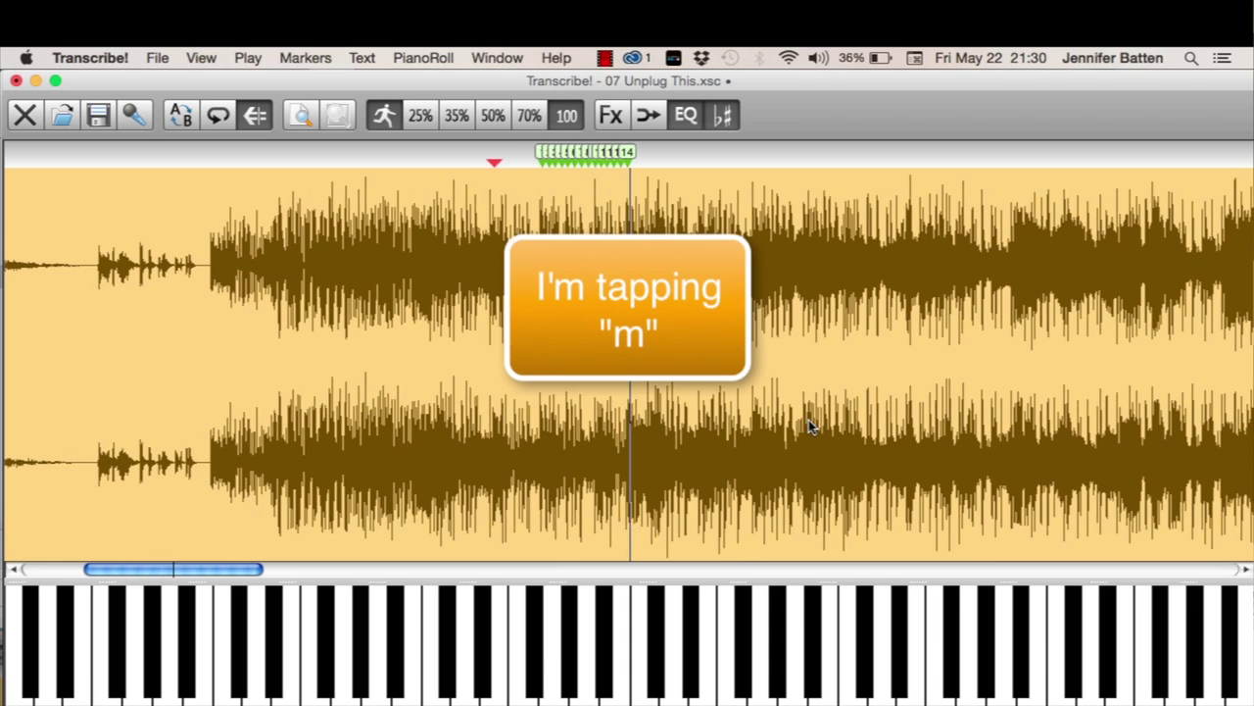
{"action": "key", "text": "m"}
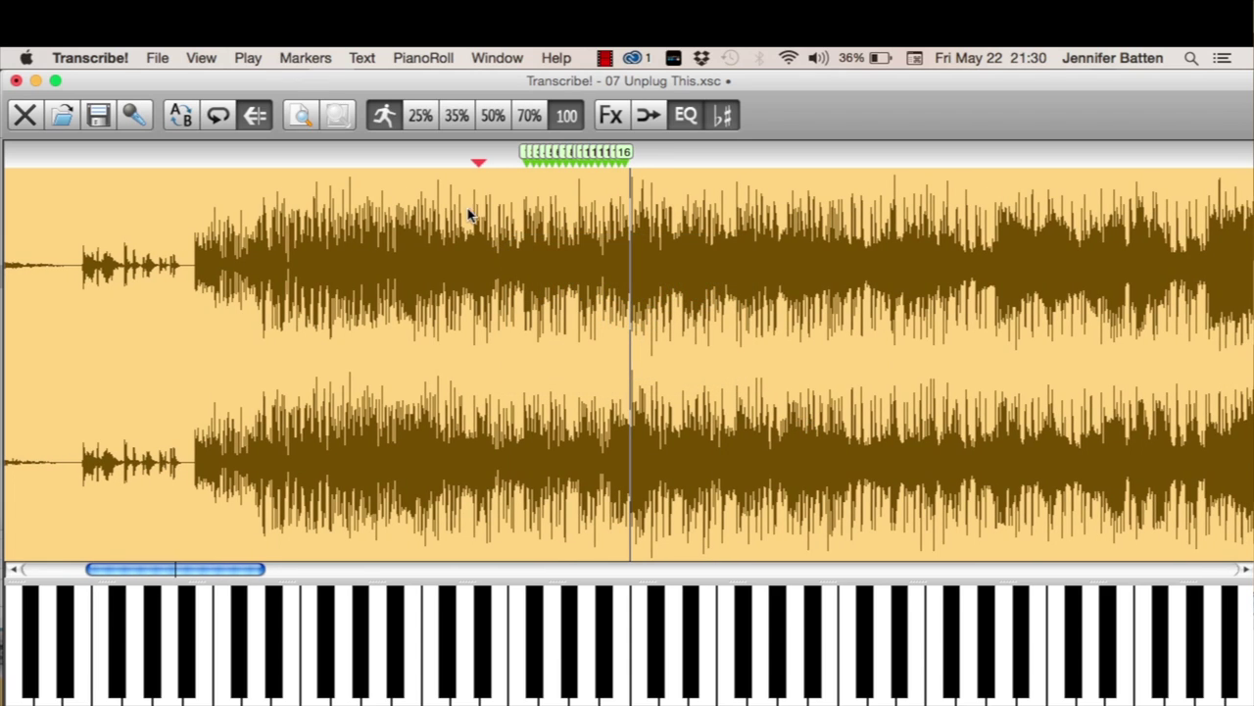
Select and fit the tapped markers, then compute their average tempo of 135.7 BPM.
{"action": "left_click_drag", "start_coordinate": [525, 192], "coordinate": [686, 198]}
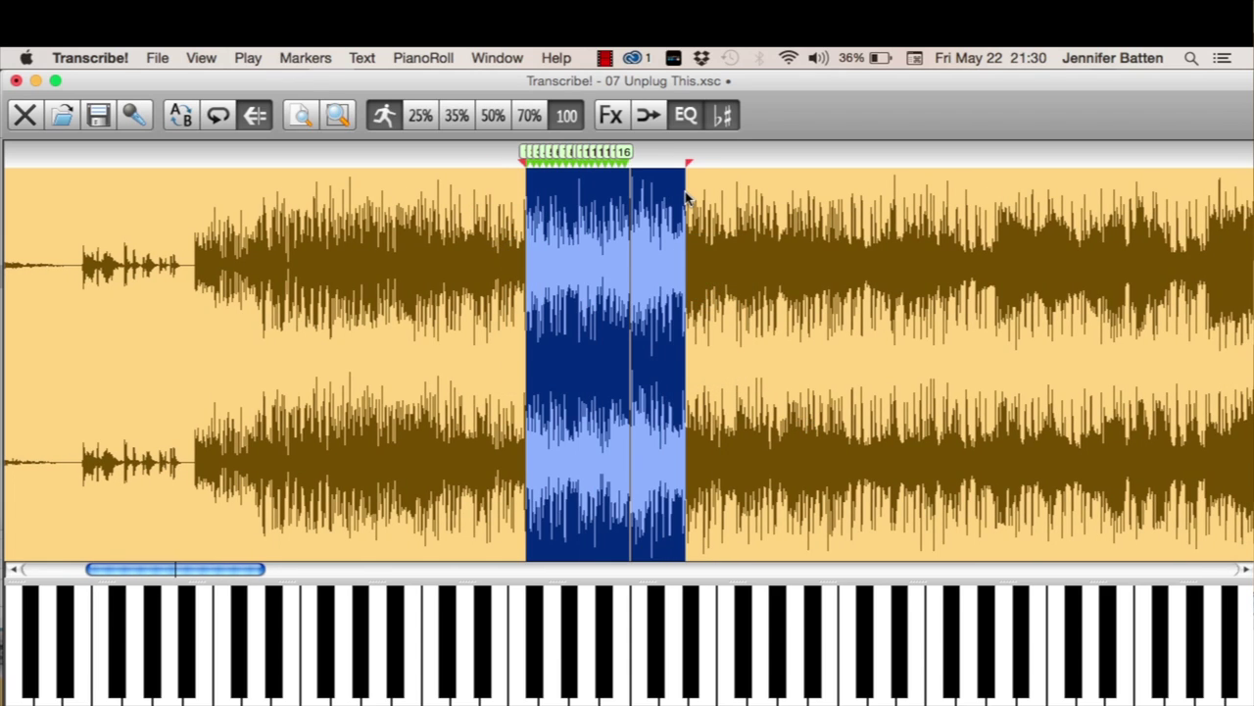
{"action": "key", "text": "super+f"}
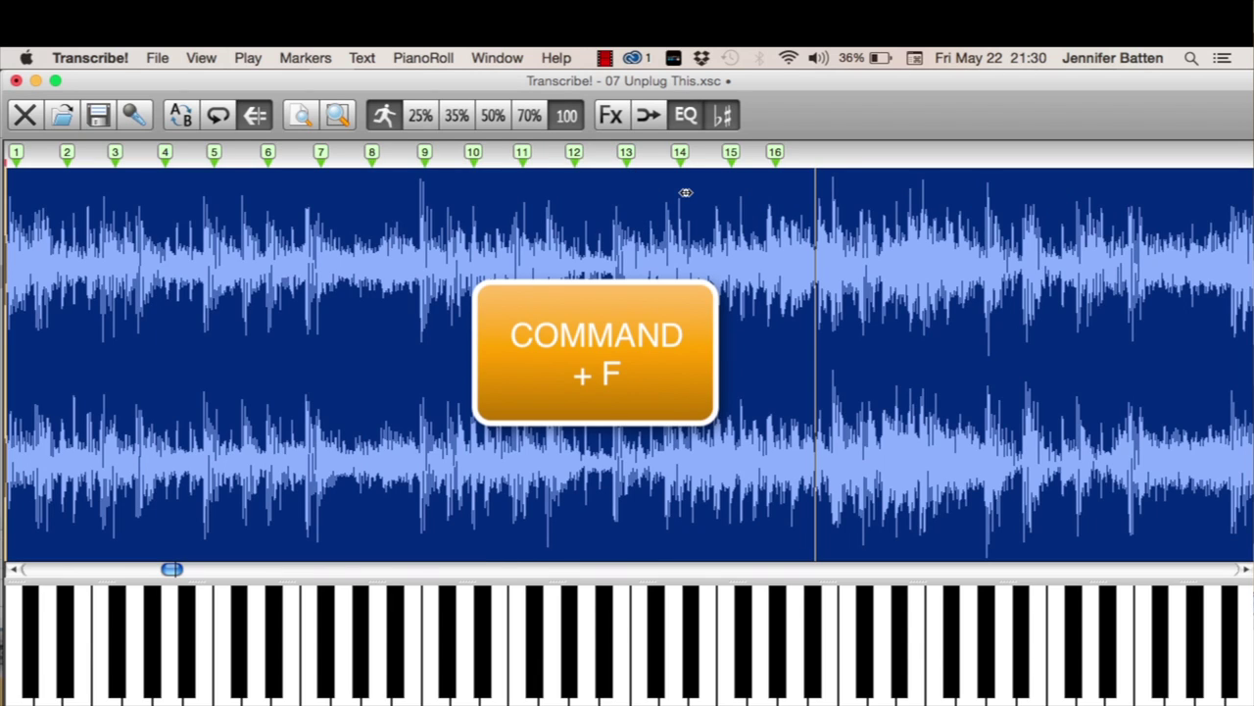
{"action": "left_click", "coordinate": [315, 60]}
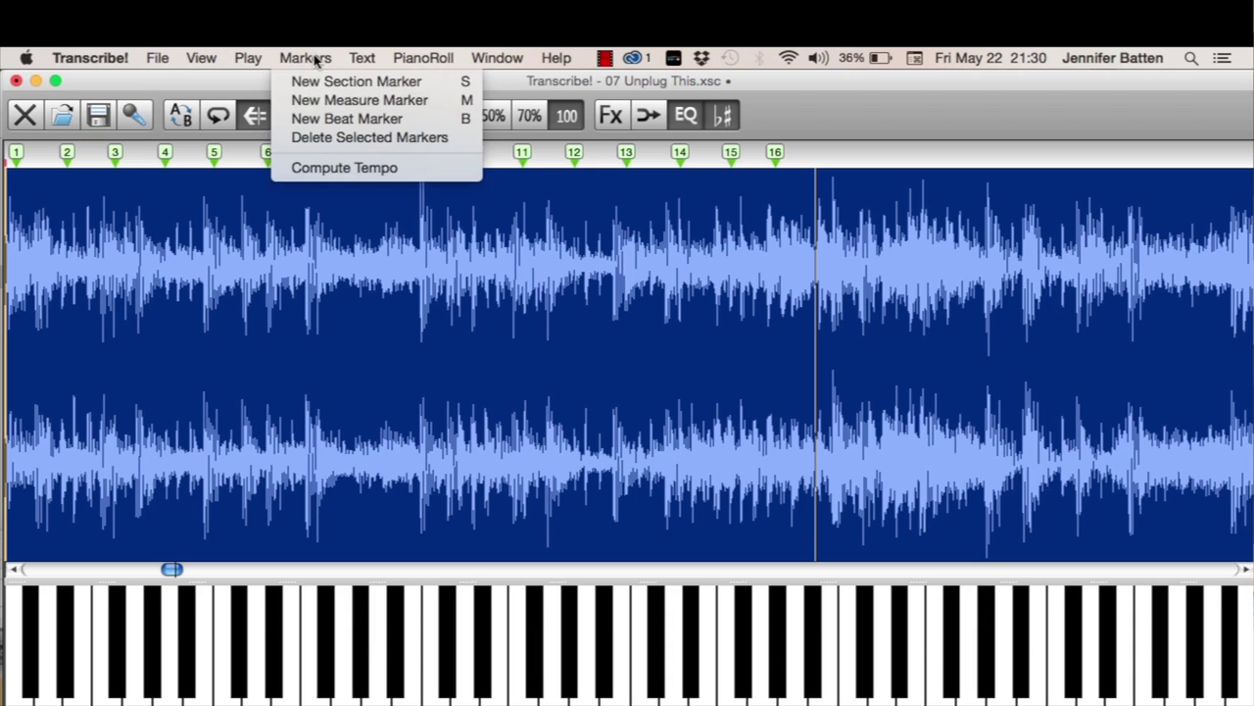
{"action": "left_click", "coordinate": [345, 168]}
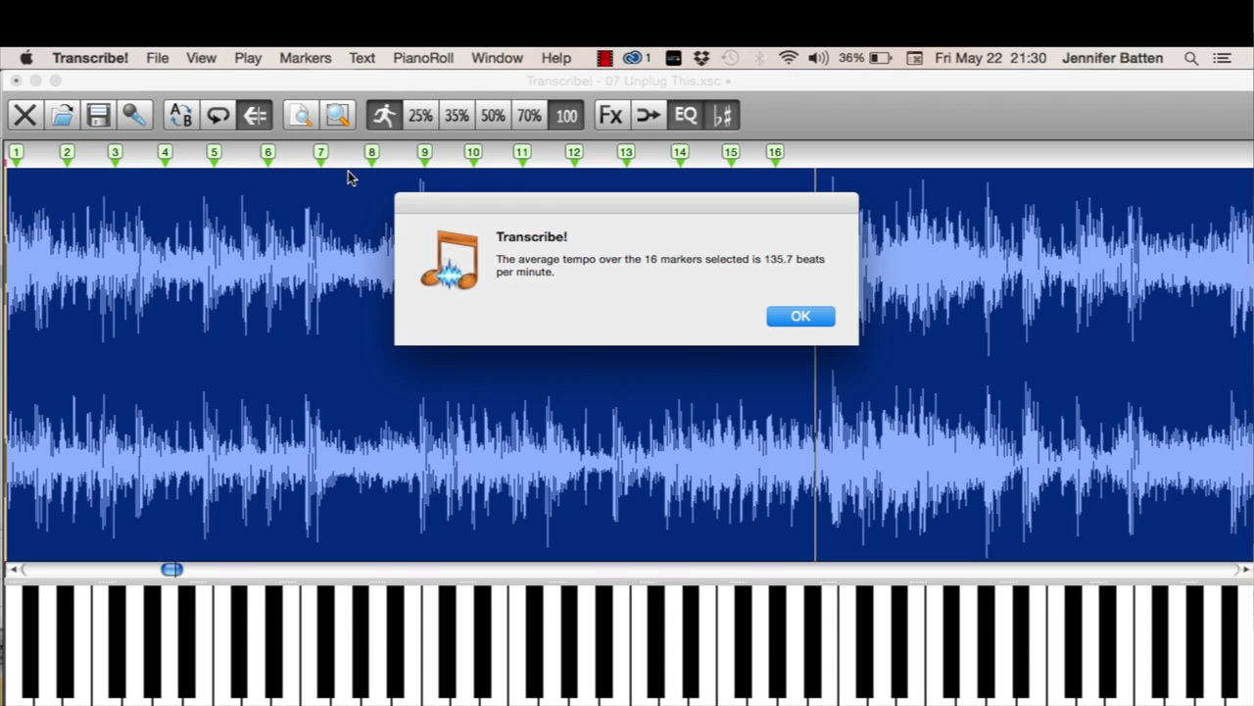